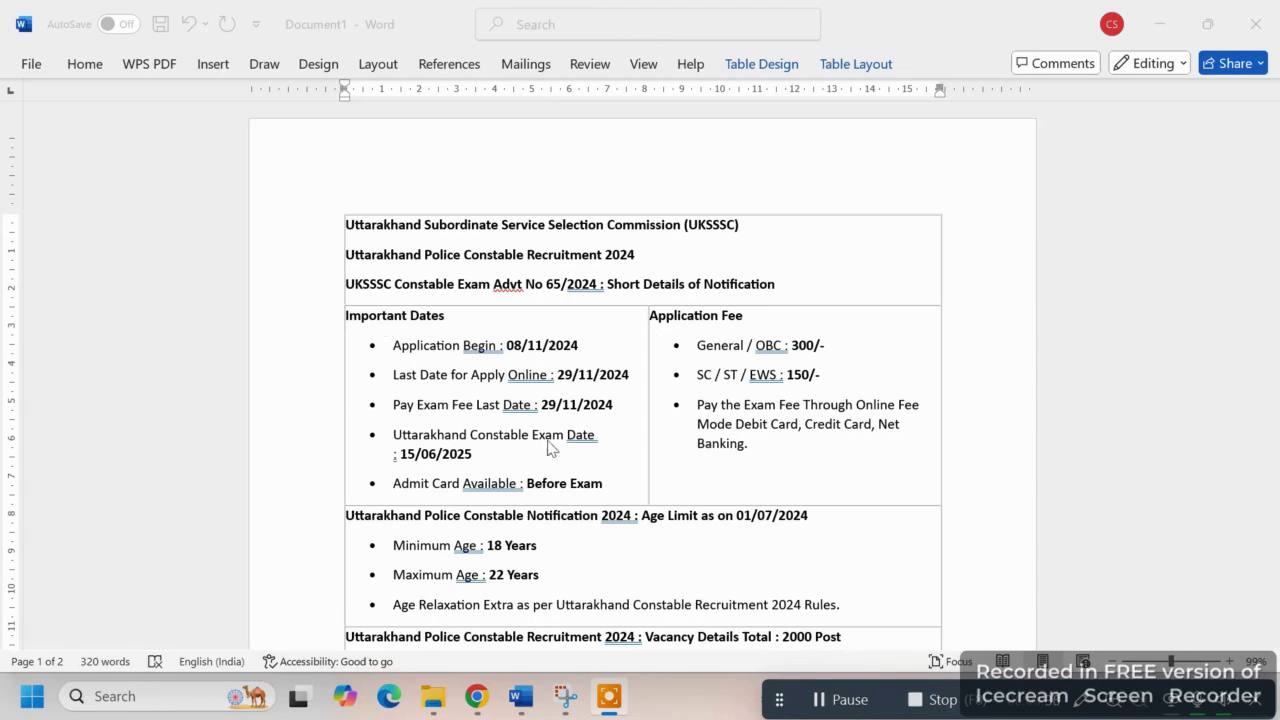
- Review the recruitment notice's important dates, application fee, age limit and total vacancy heading
scroll(608, 292, down, 1)
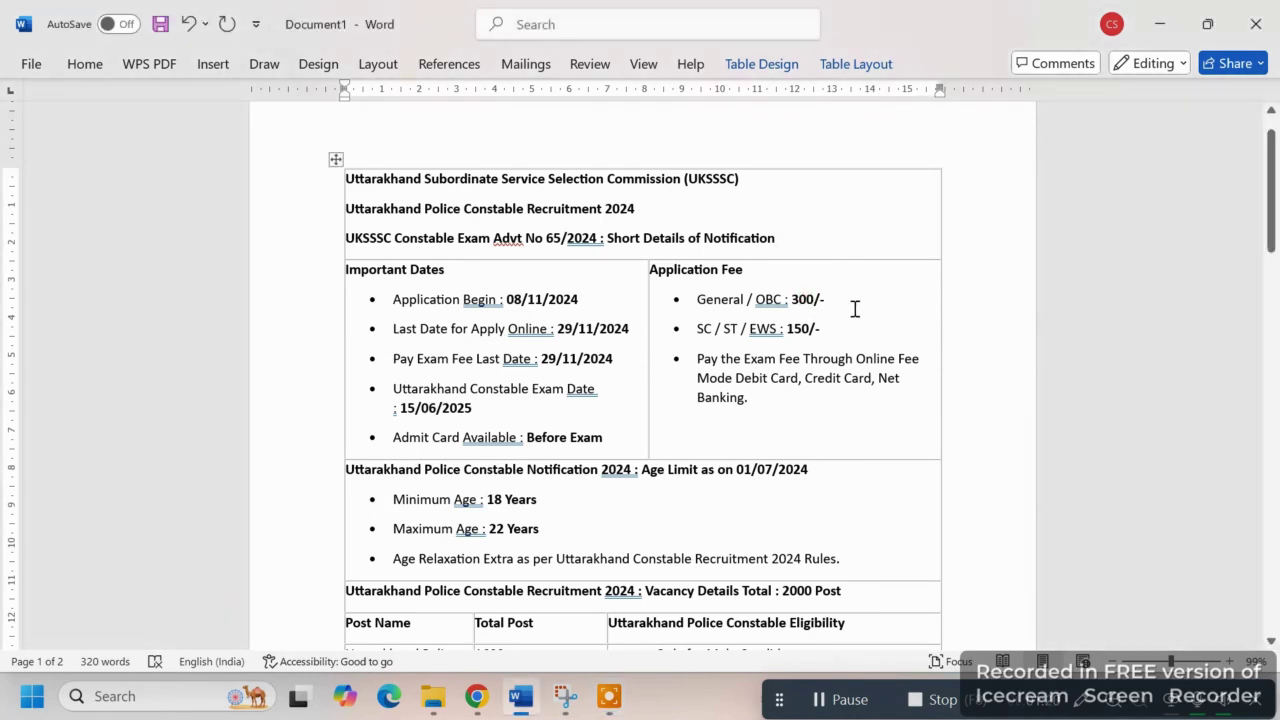
scroll(628, 392, down, 3)
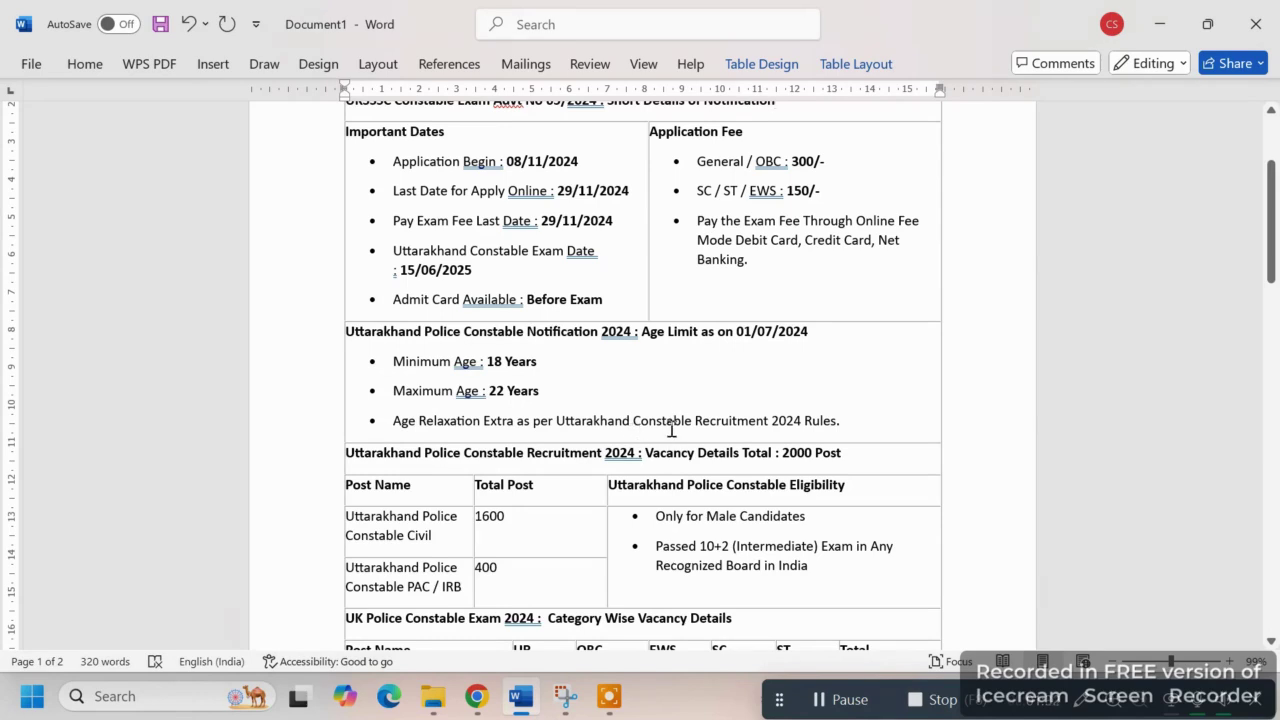
scroll(806, 317, down, 3)
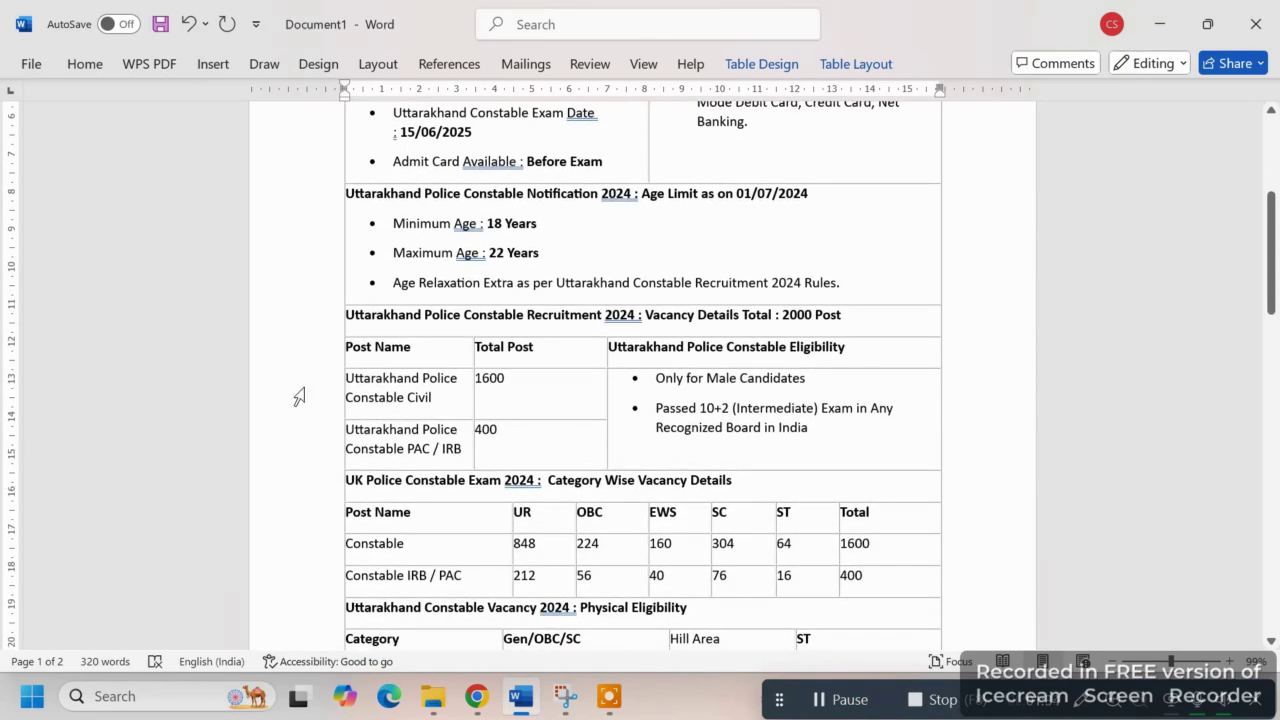
mouse_move(852, 315)
mouse_down()
mouse_move(648, 333)
mouse_move(851, 300)
mouse_up()
click(871, 377)
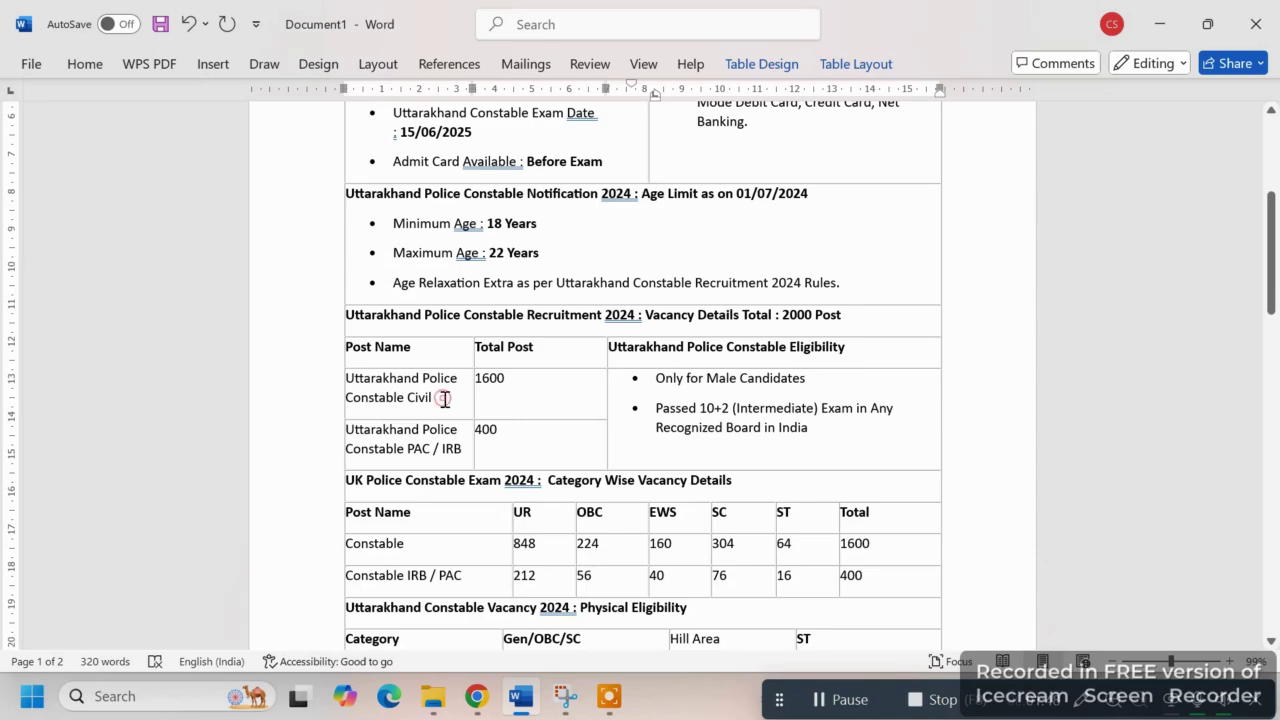
- Examine the Uttarakhand Police Constable Civil and PAC / IRB posts with their total posts and eligibility conditions
drag(444, 399, 348, 378)
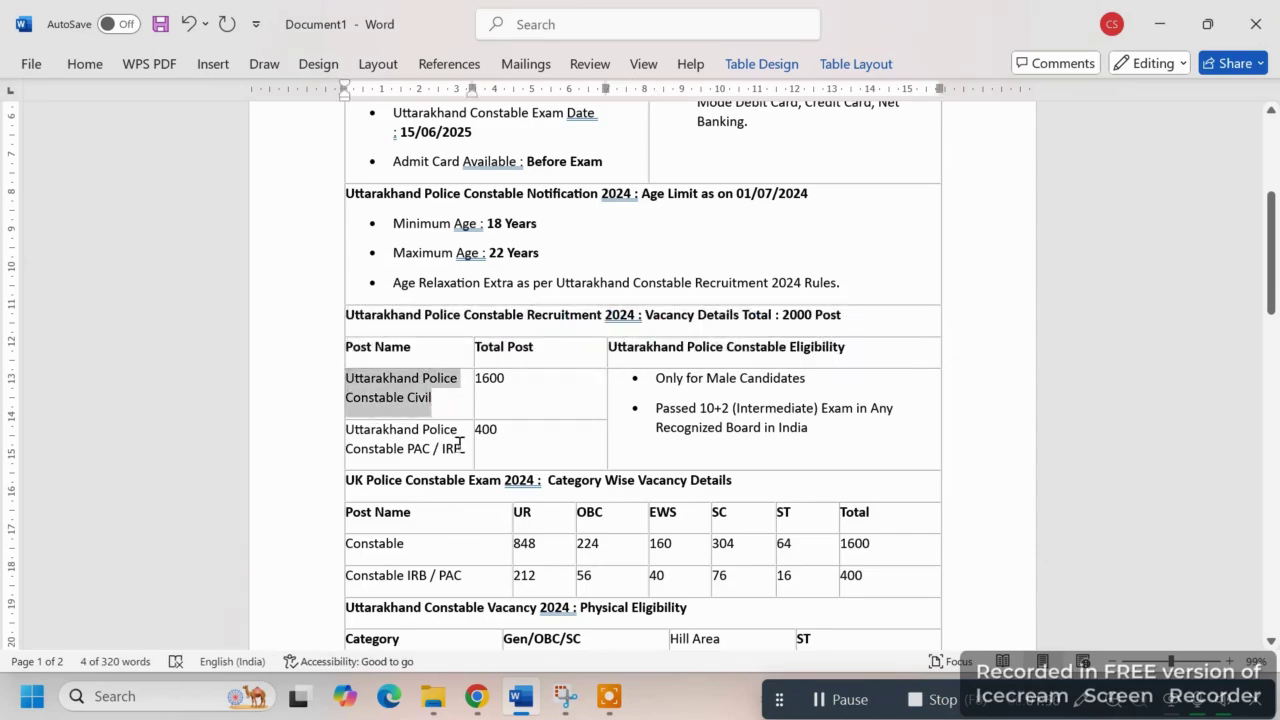
drag(465, 449, 348, 429)
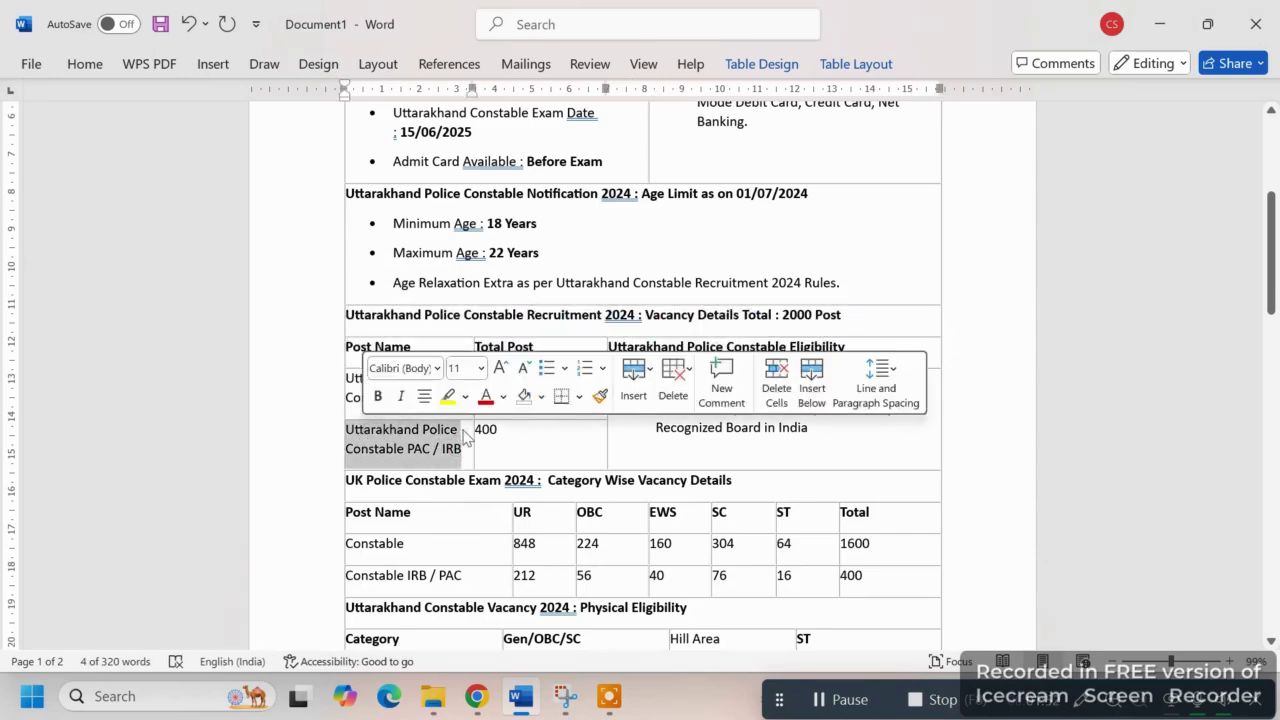
click(510, 428)
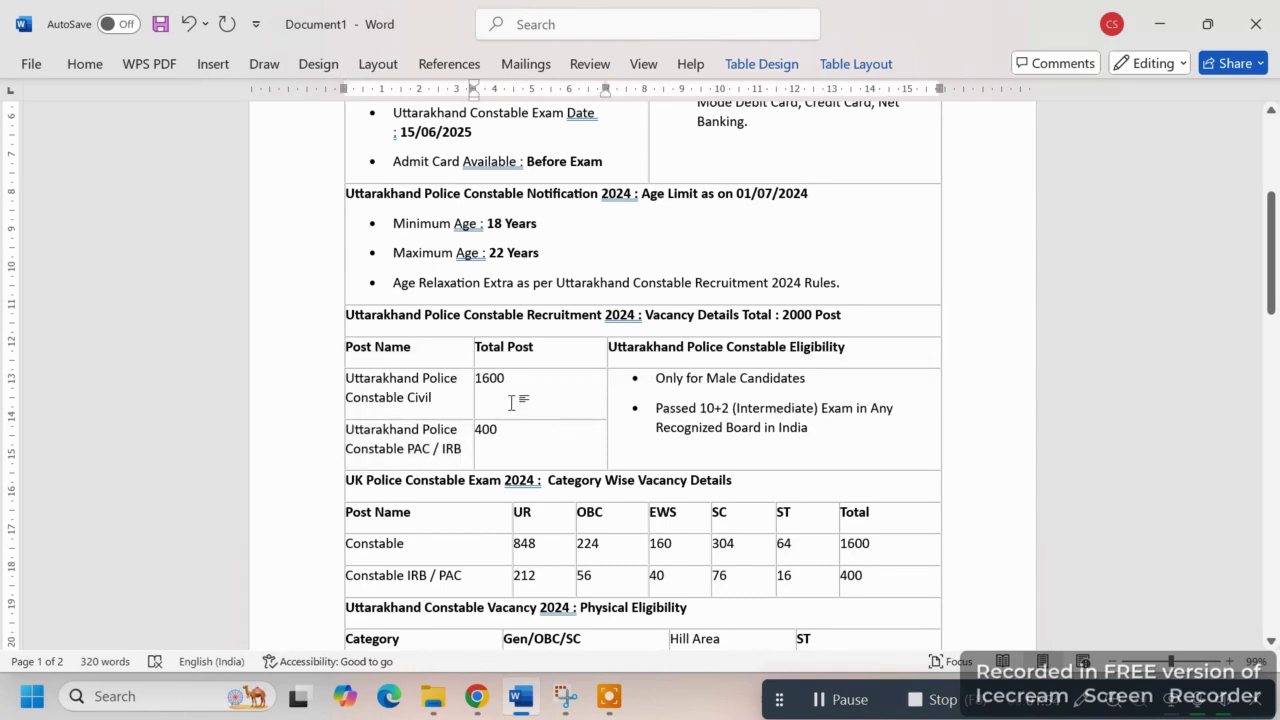
drag(514, 378, 478, 379)
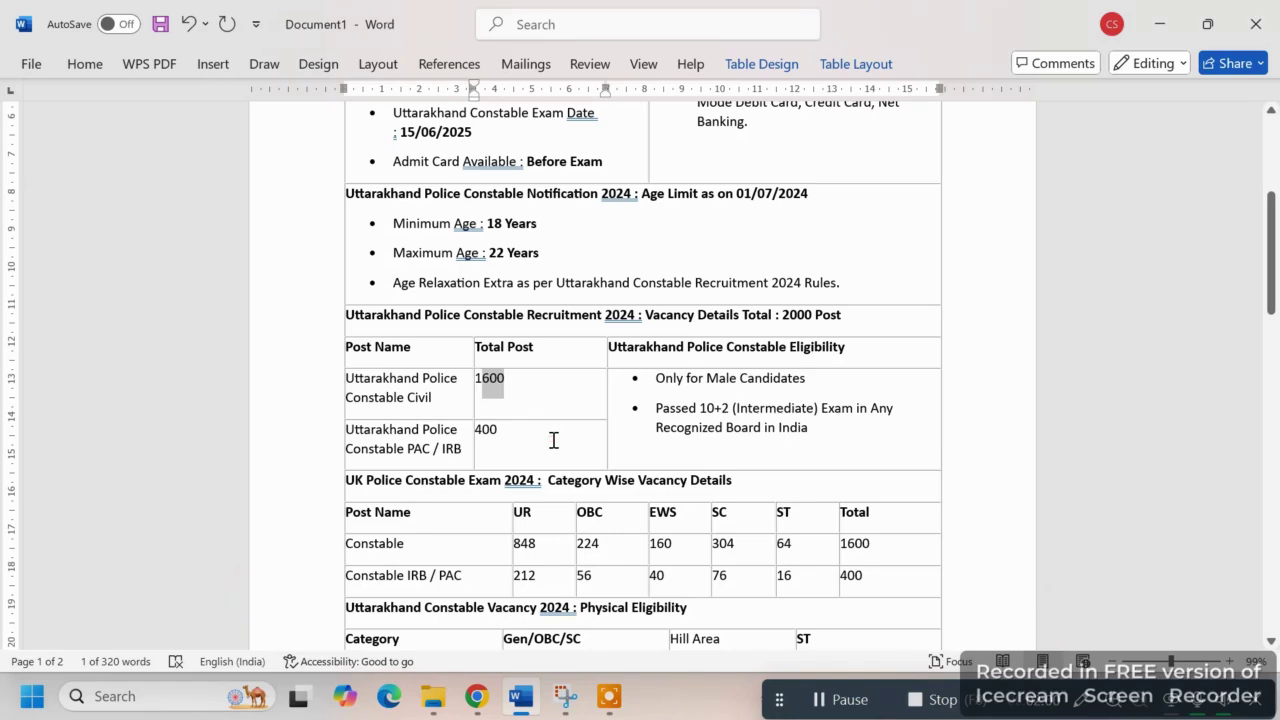
drag(524, 438, 478, 432)
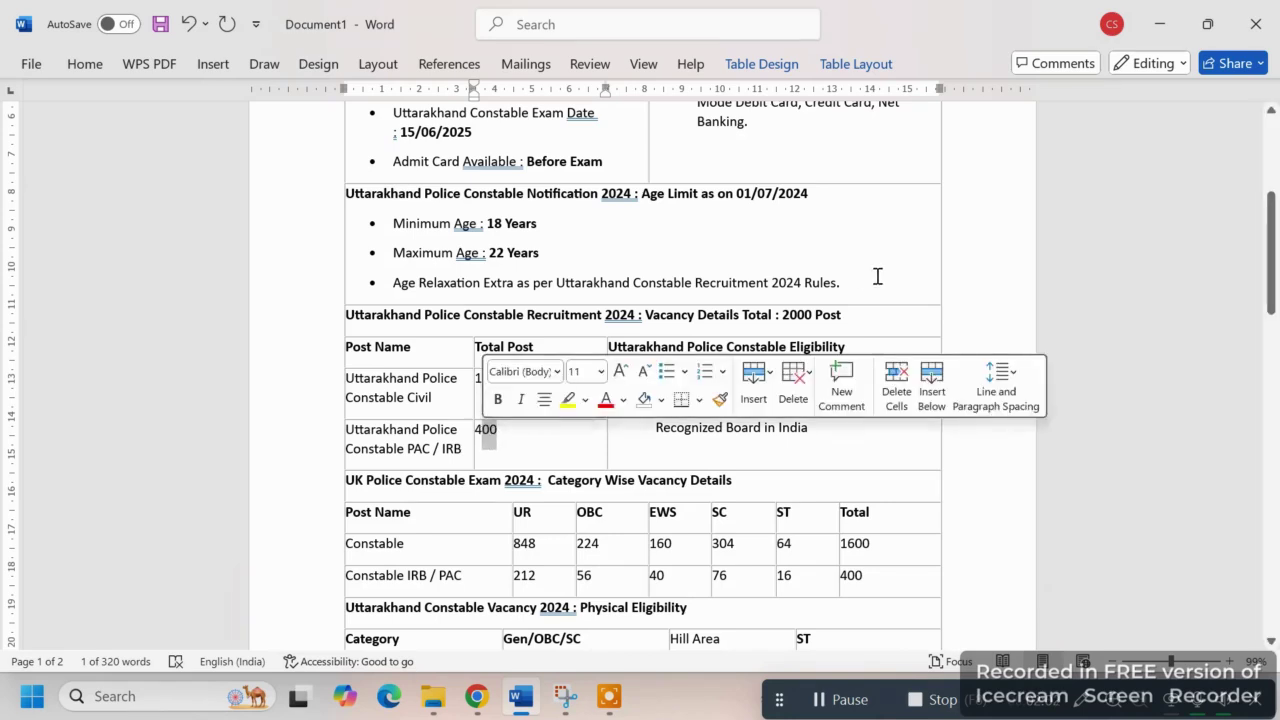
click(708, 427)
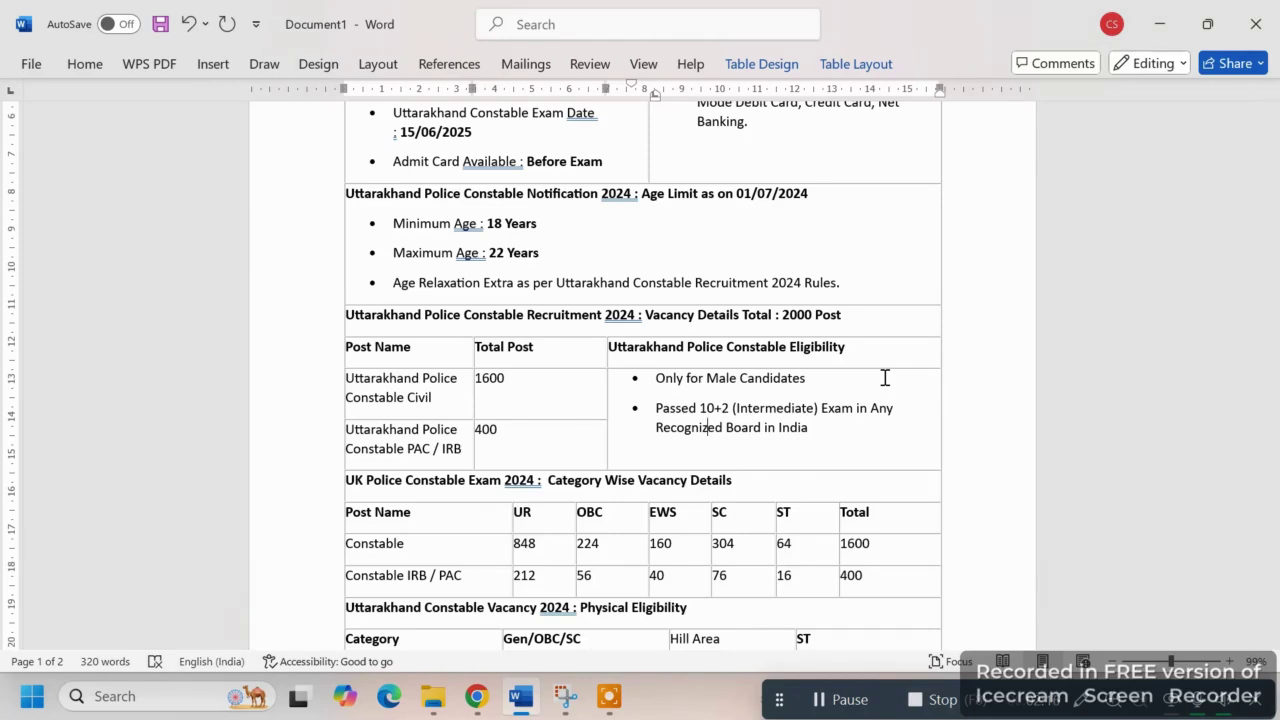
- Go through the Constable row of the category-wise vacancy table, from UR across to Total
scroll(870, 335, down, 1)
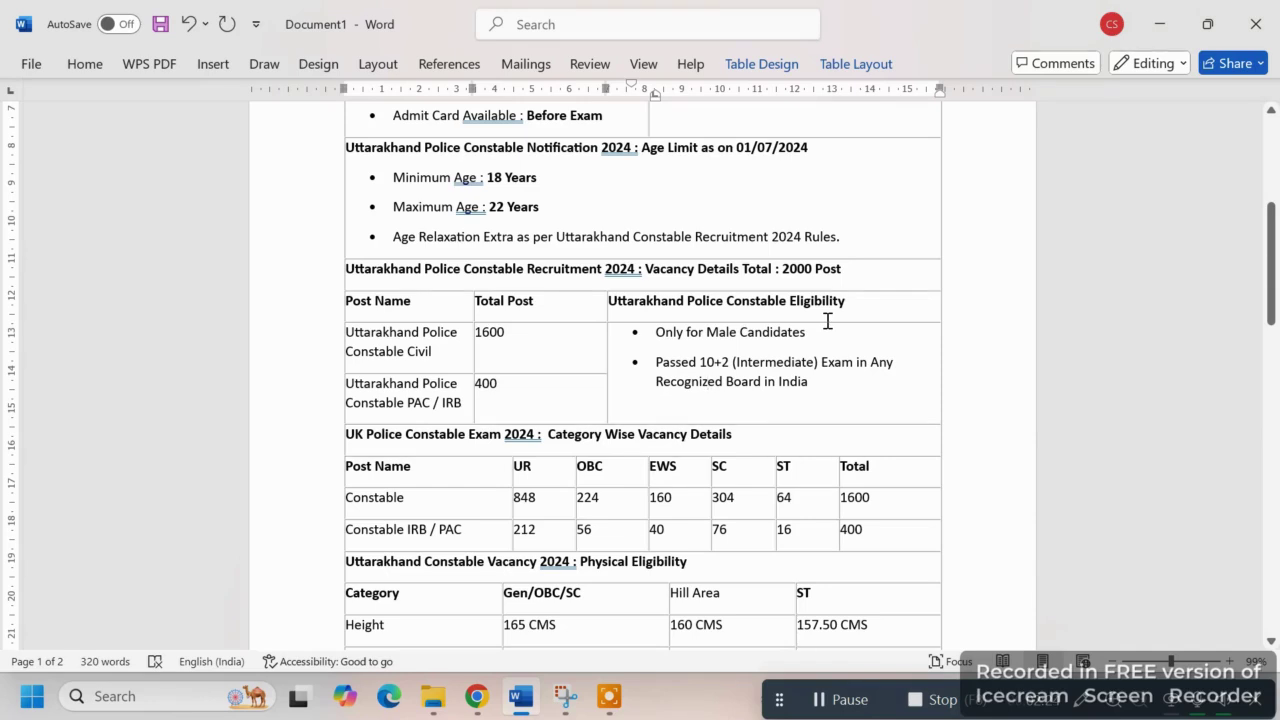
scroll(677, 344, down, 1)
scroll(674, 347, down, 2)
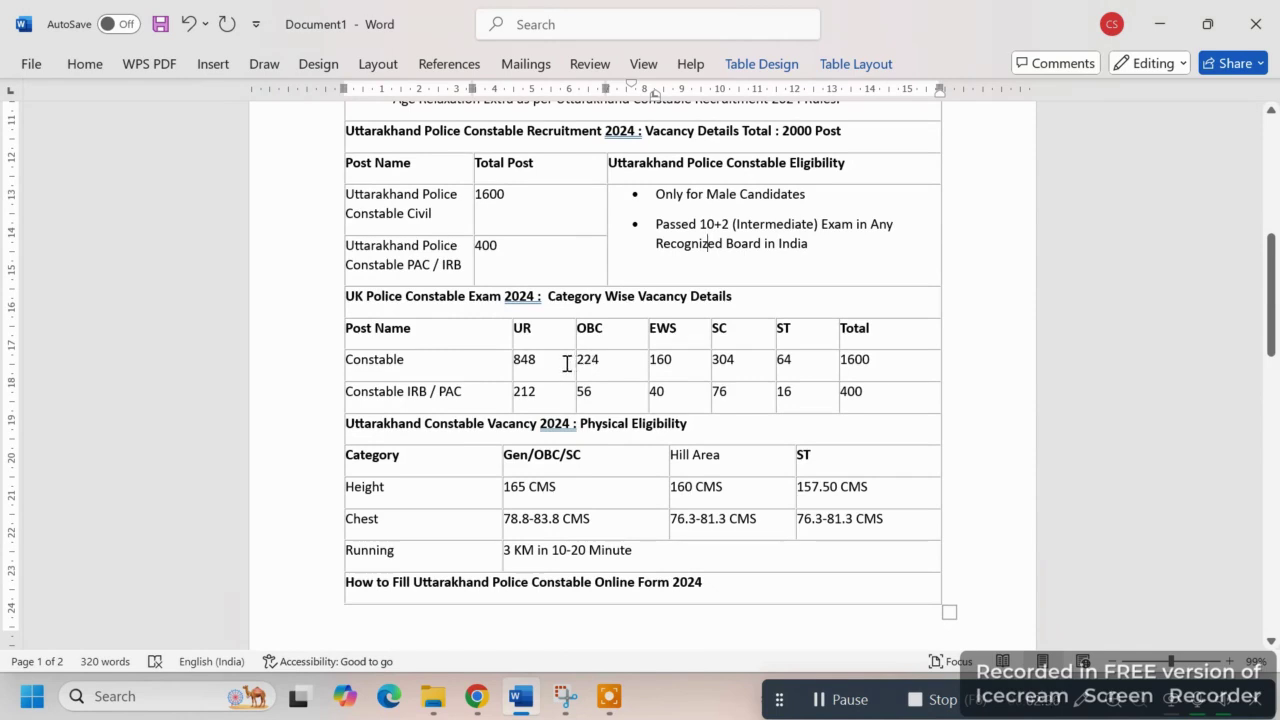
double_click(525, 360)
double_click(588, 361)
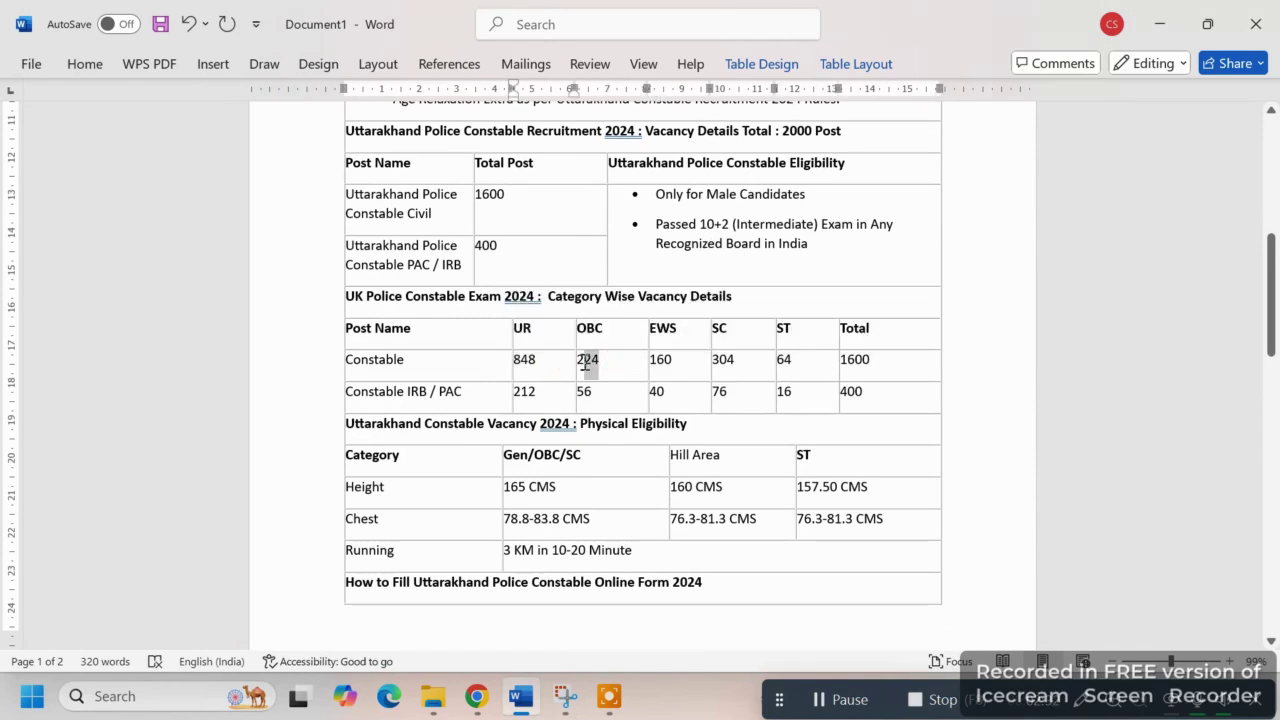
double_click(675, 363)
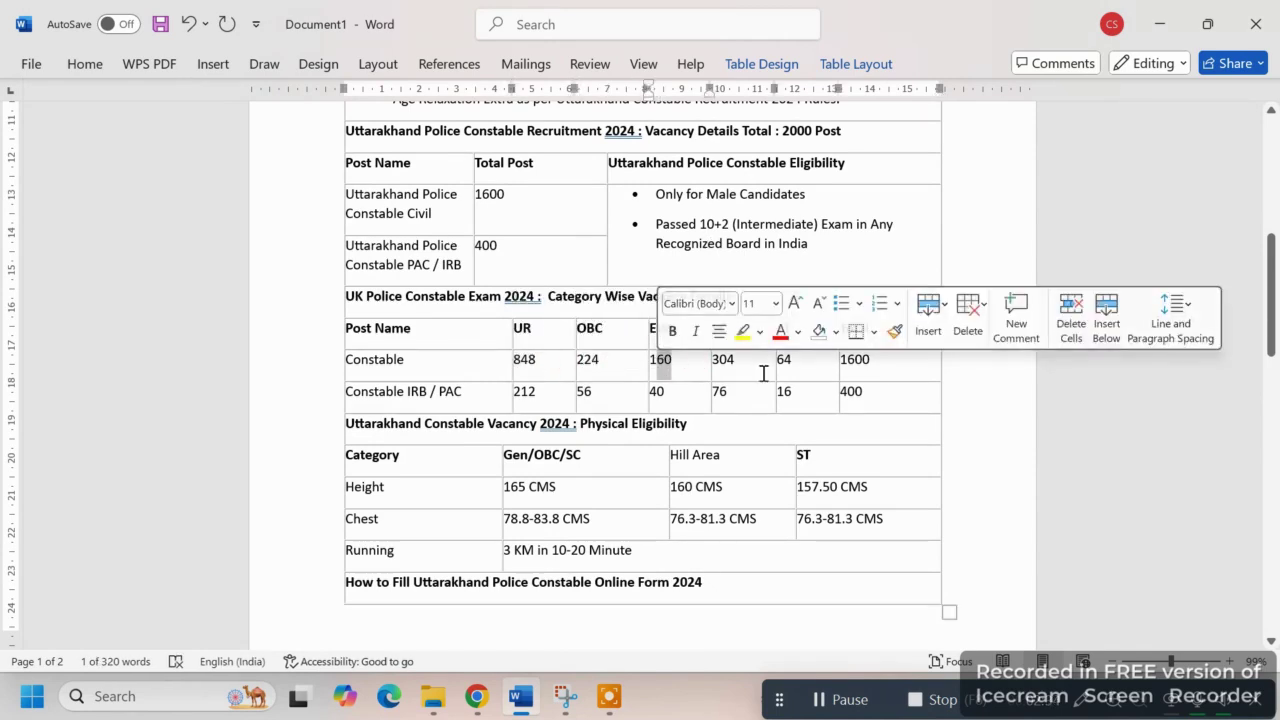
double_click(723, 362)
double_click(785, 362)
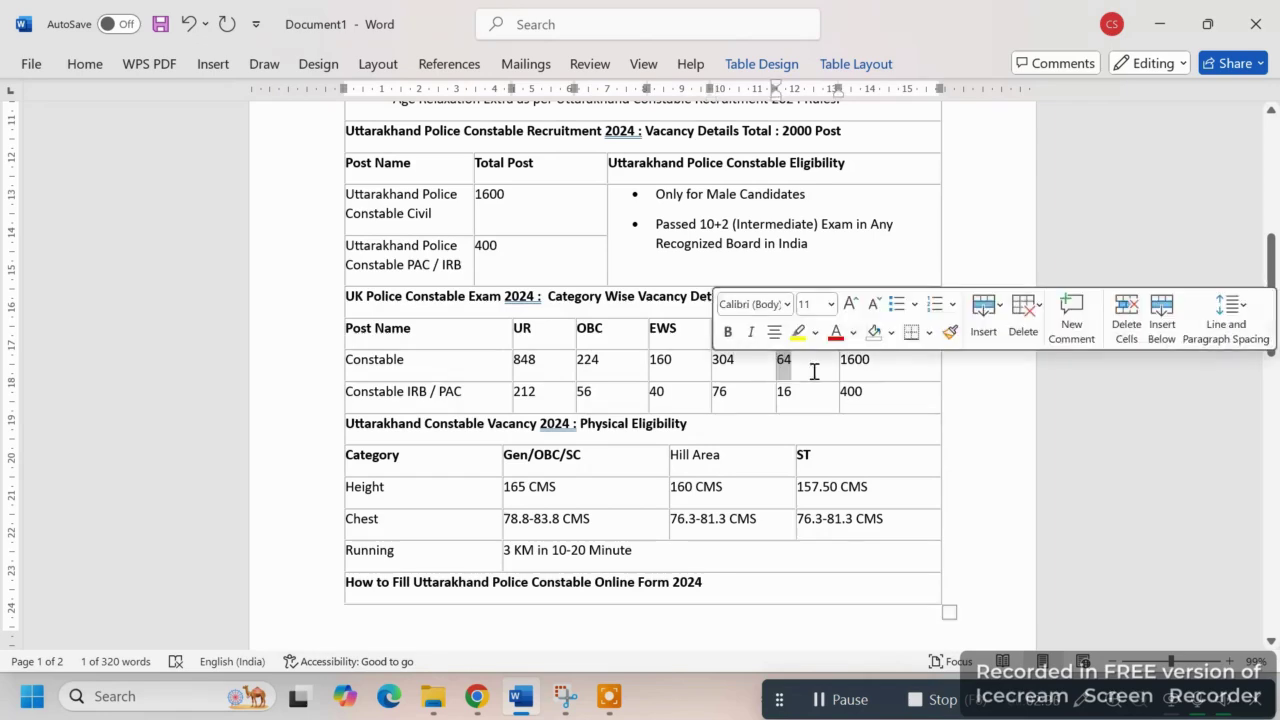
double_click(853, 362)
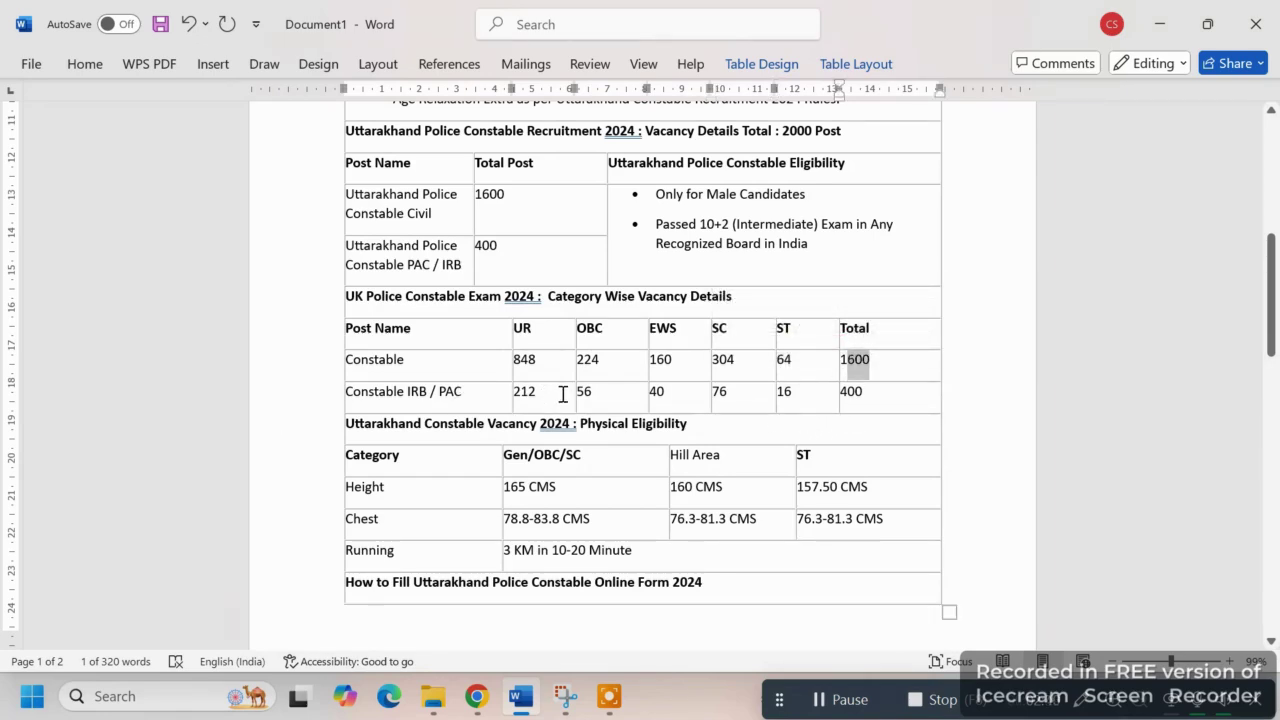
- Check the Constable IRB / PAC row of the category-wise vacancy table, from UR through SC
drag(563, 394, 521, 395)
click(608, 394)
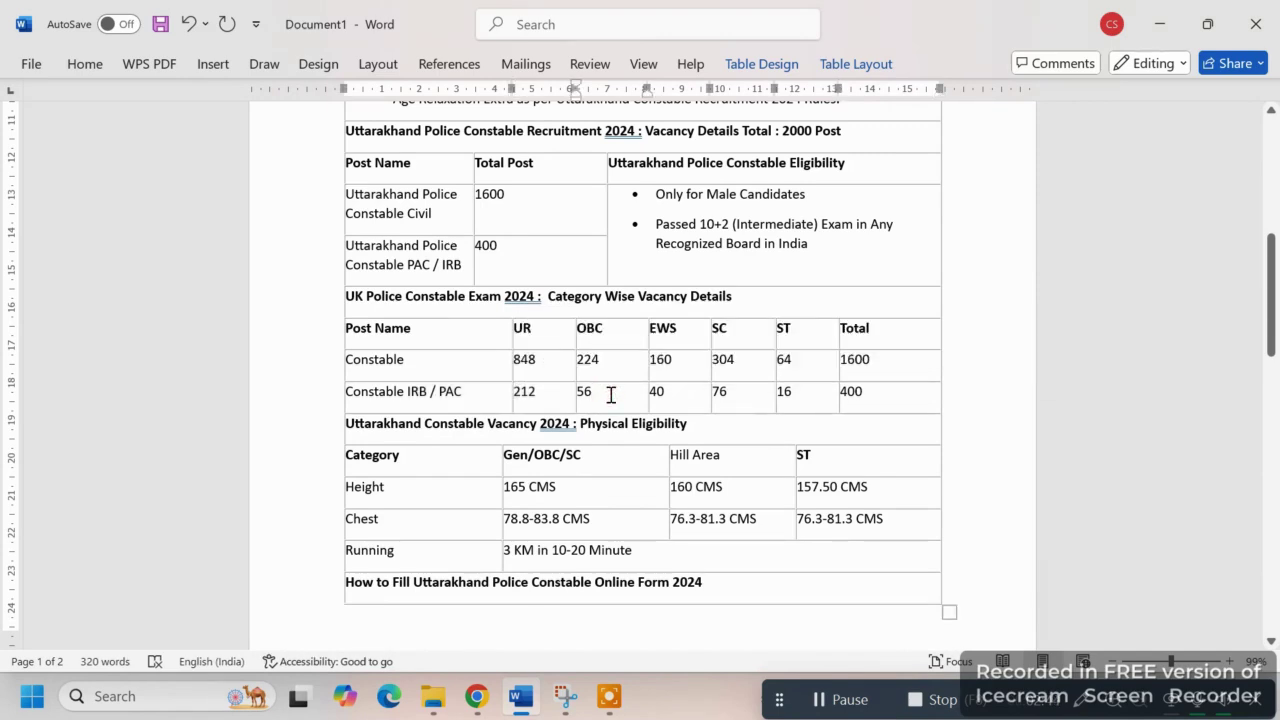
shift+click(706, 398)
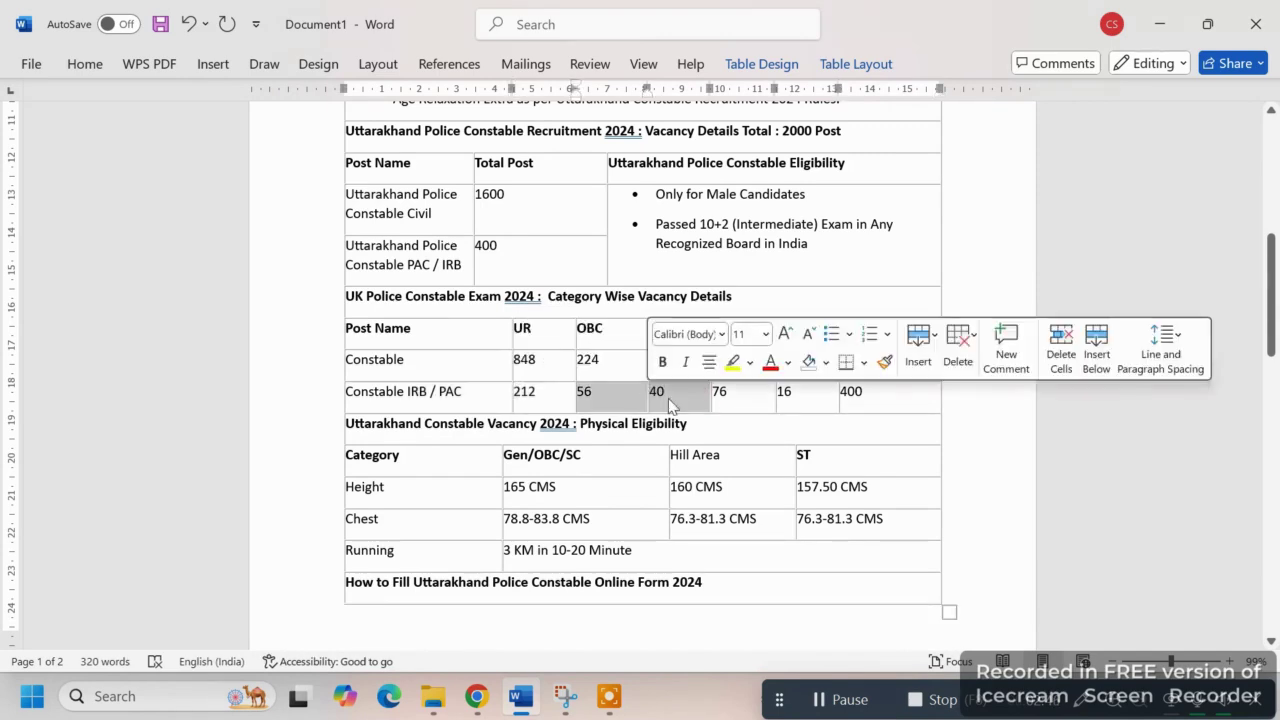
click(761, 398)
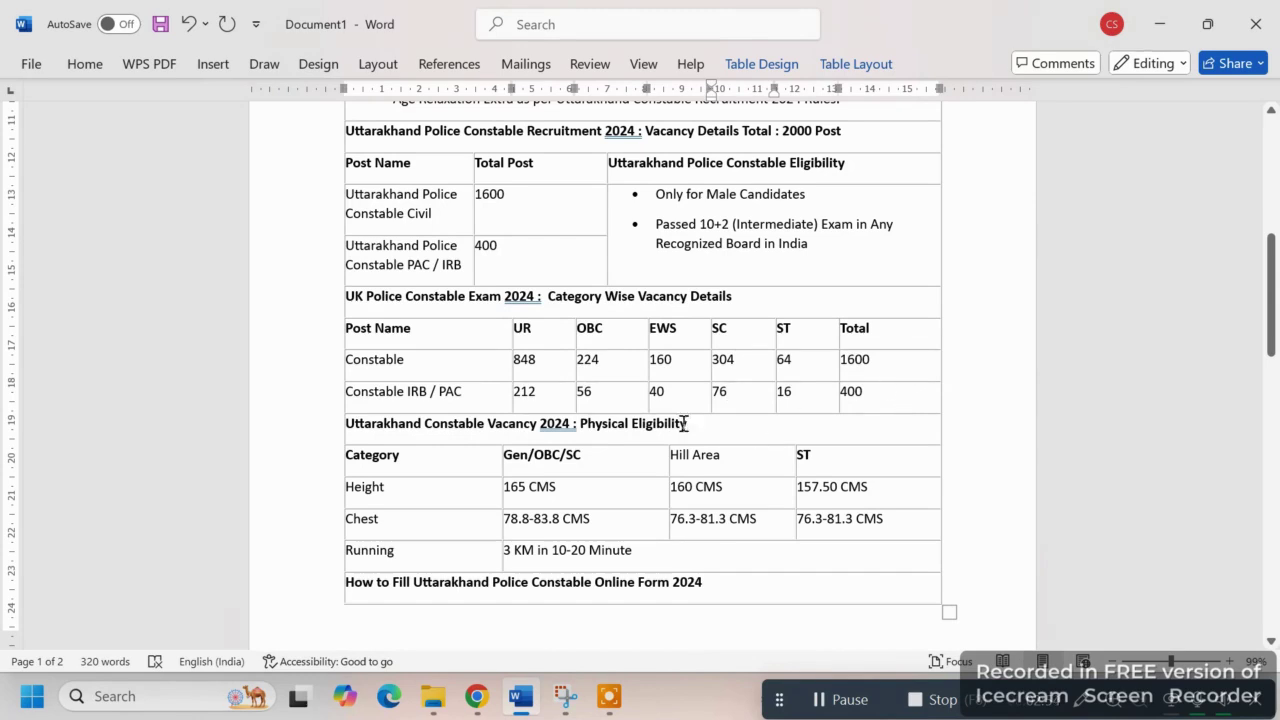
- Examine the height and chest requirements per category in the Physical Eligibility table, and continue to the form-filling instructions
scroll(533, 341, down, 2)
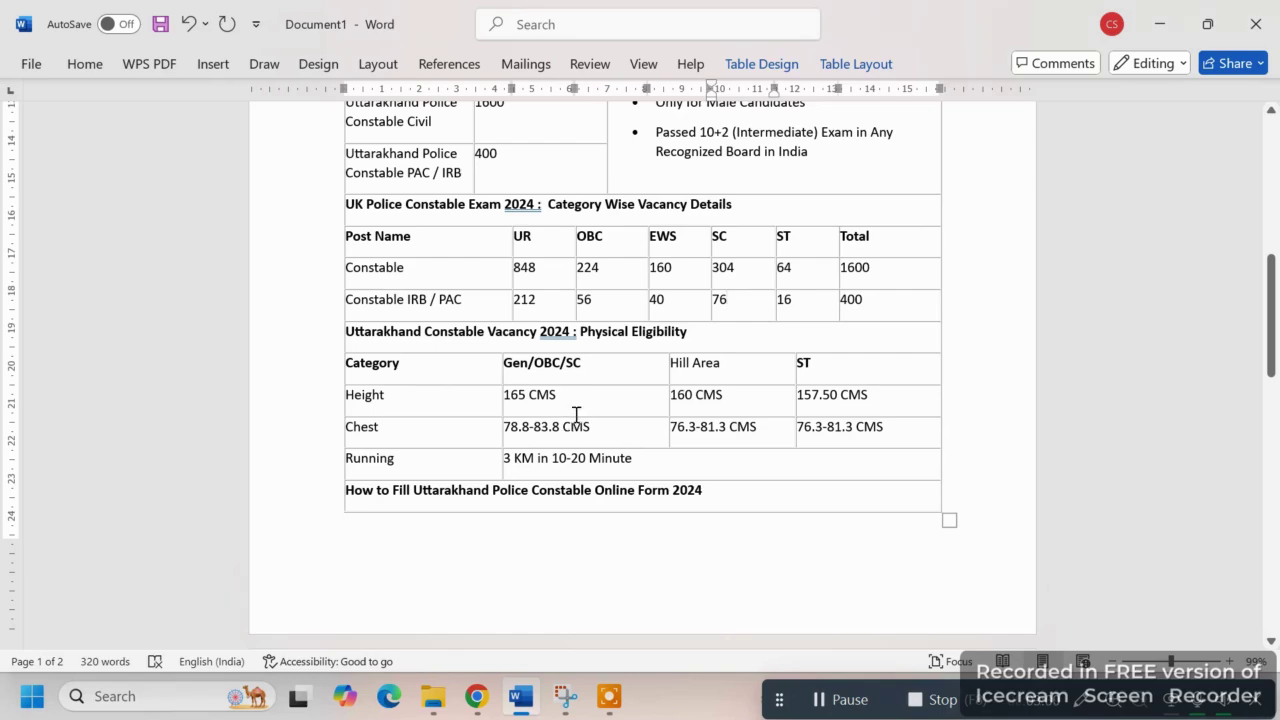
drag(594, 400, 560, 396)
click(709, 395)
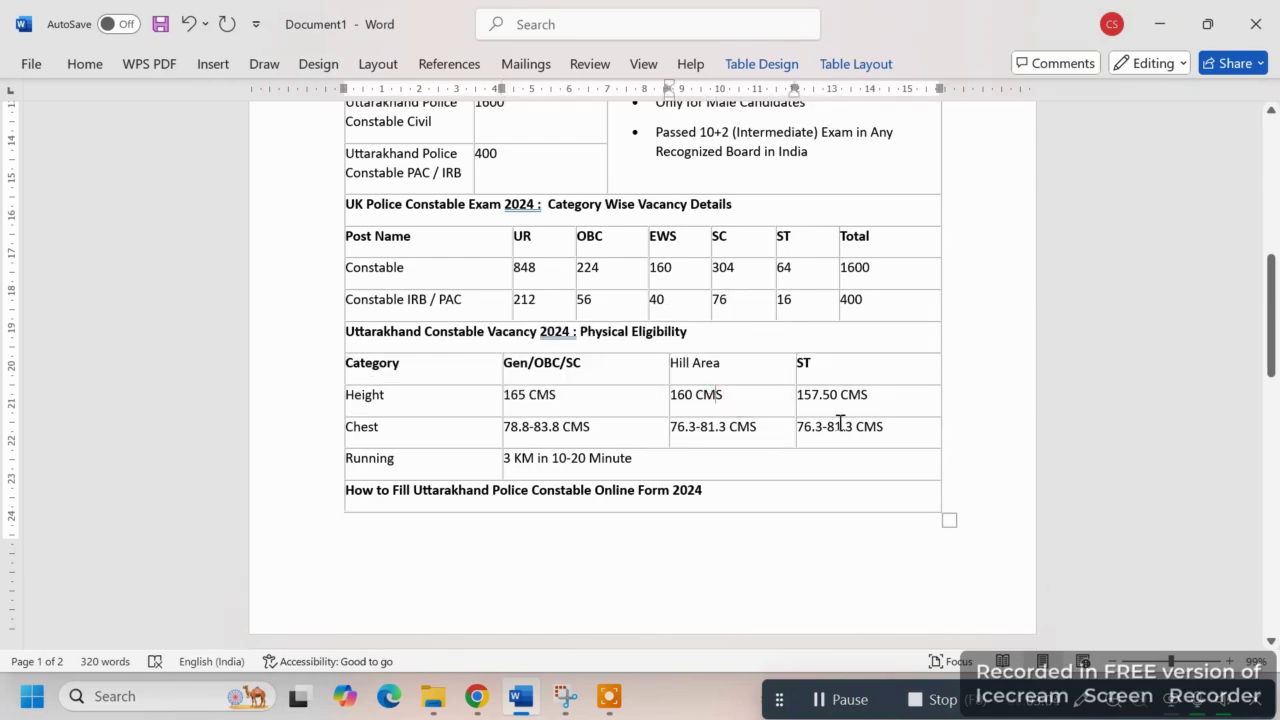
drag(748, 393, 700, 397)
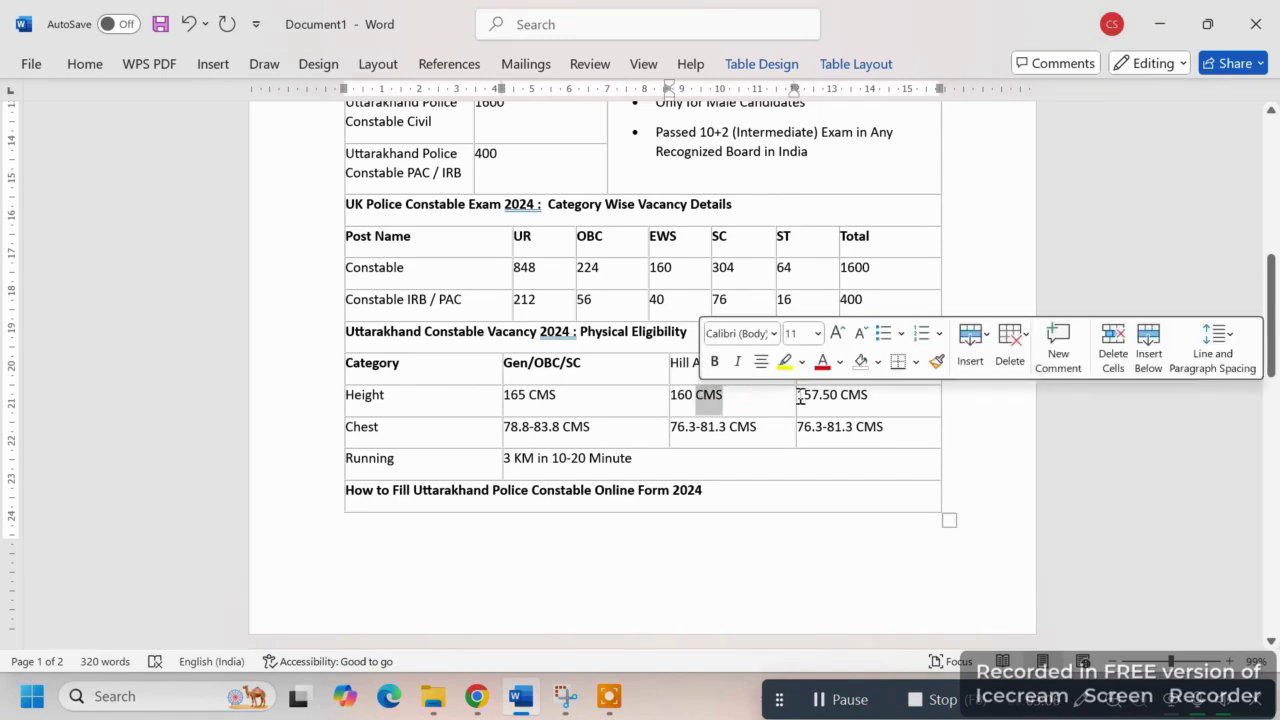
click(878, 396)
drag(878, 396, 796, 398)
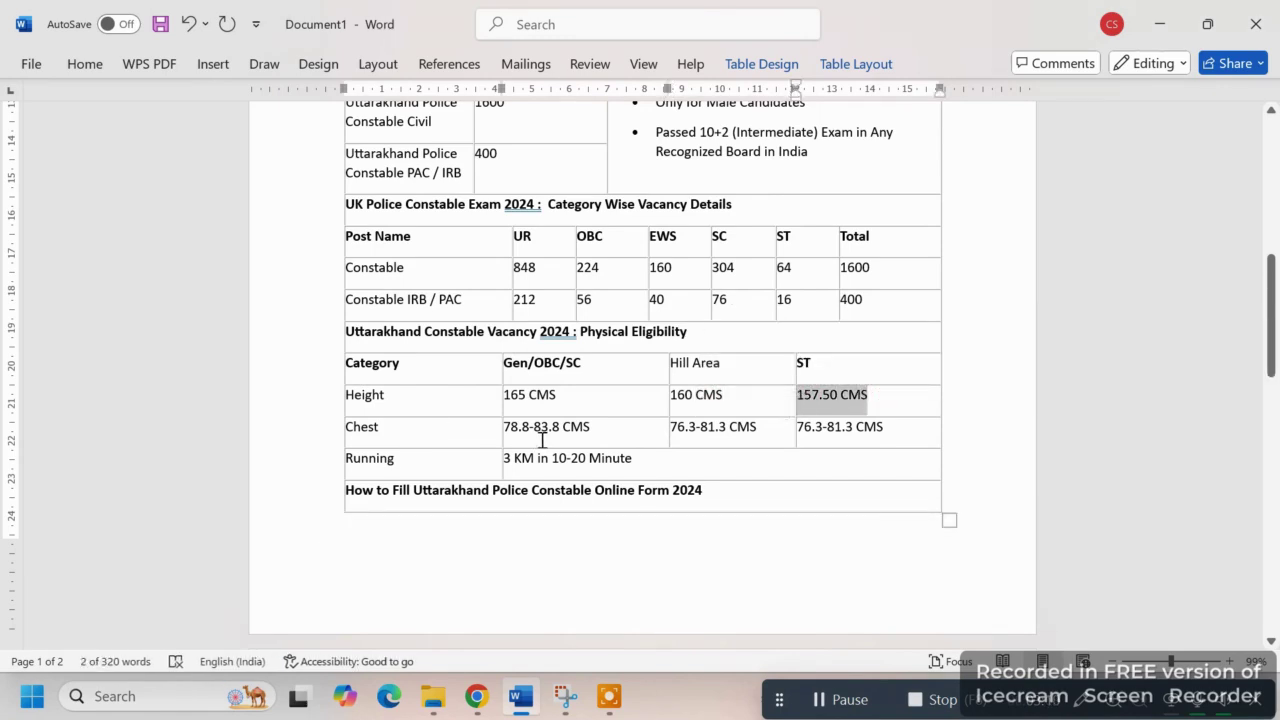
triple_click(623, 425)
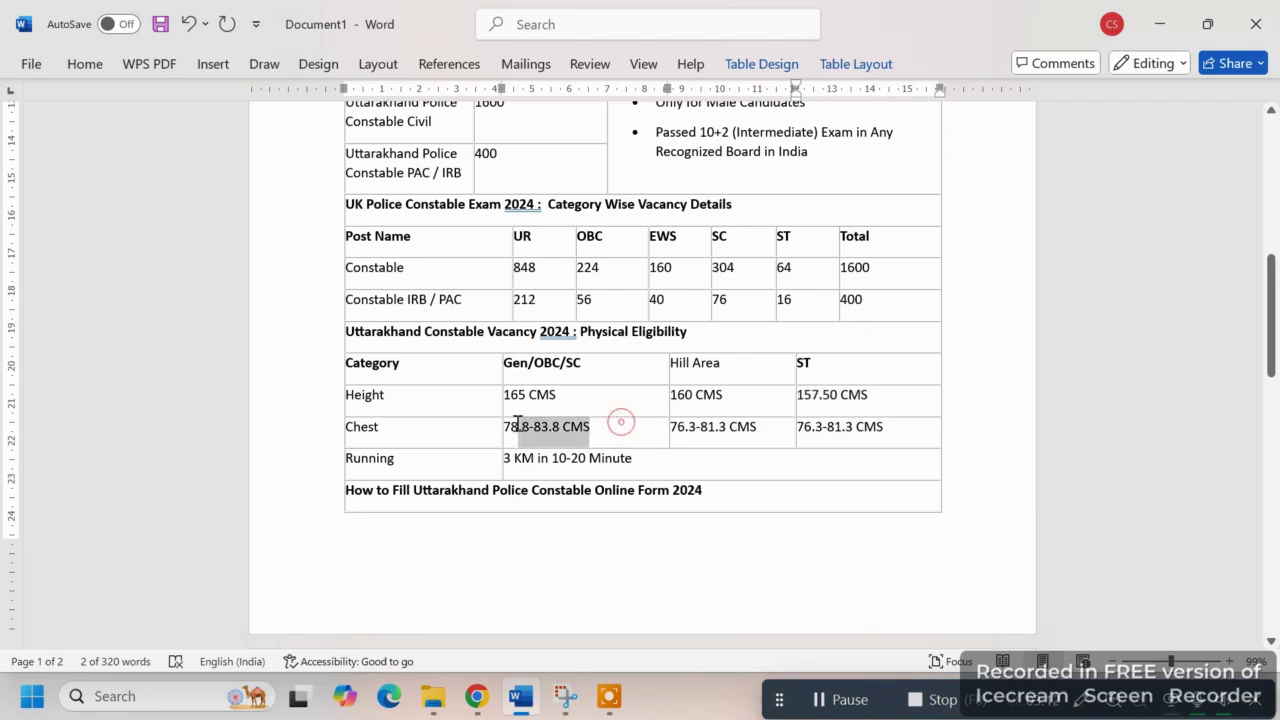
click(731, 430)
click(902, 430)
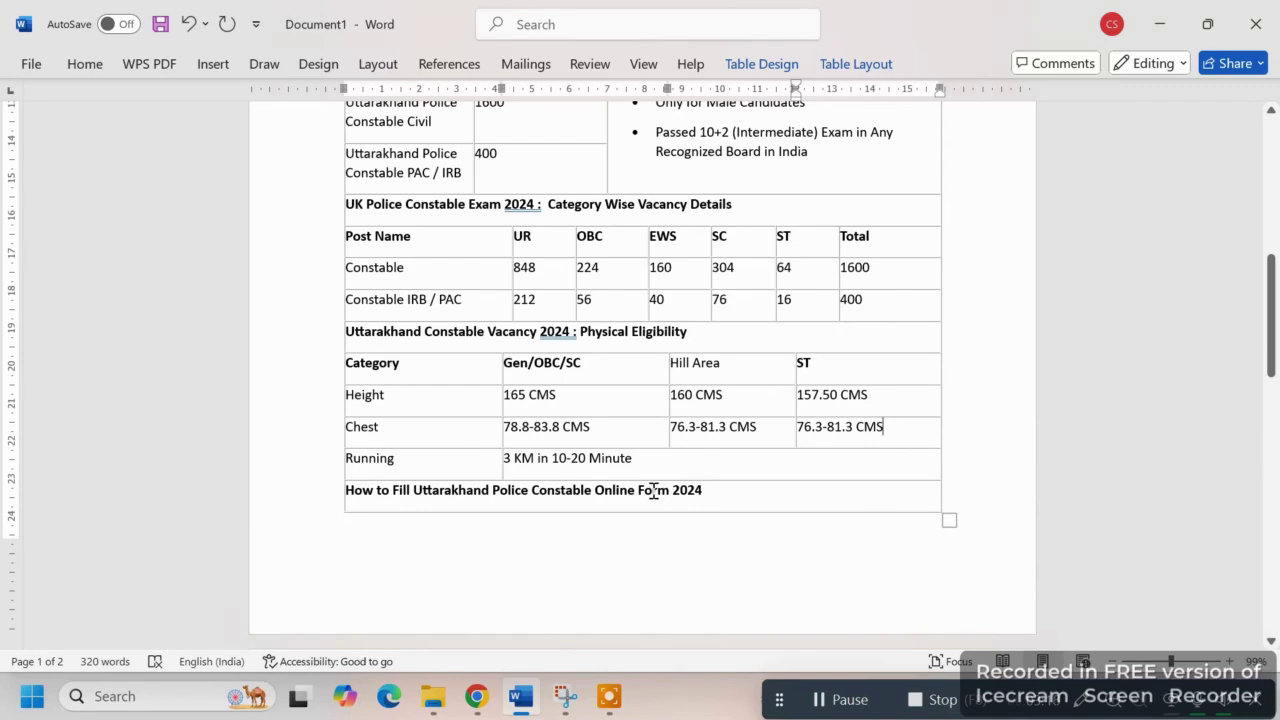
scroll(653, 490, down, 1)
scroll(653, 490, down, 2)
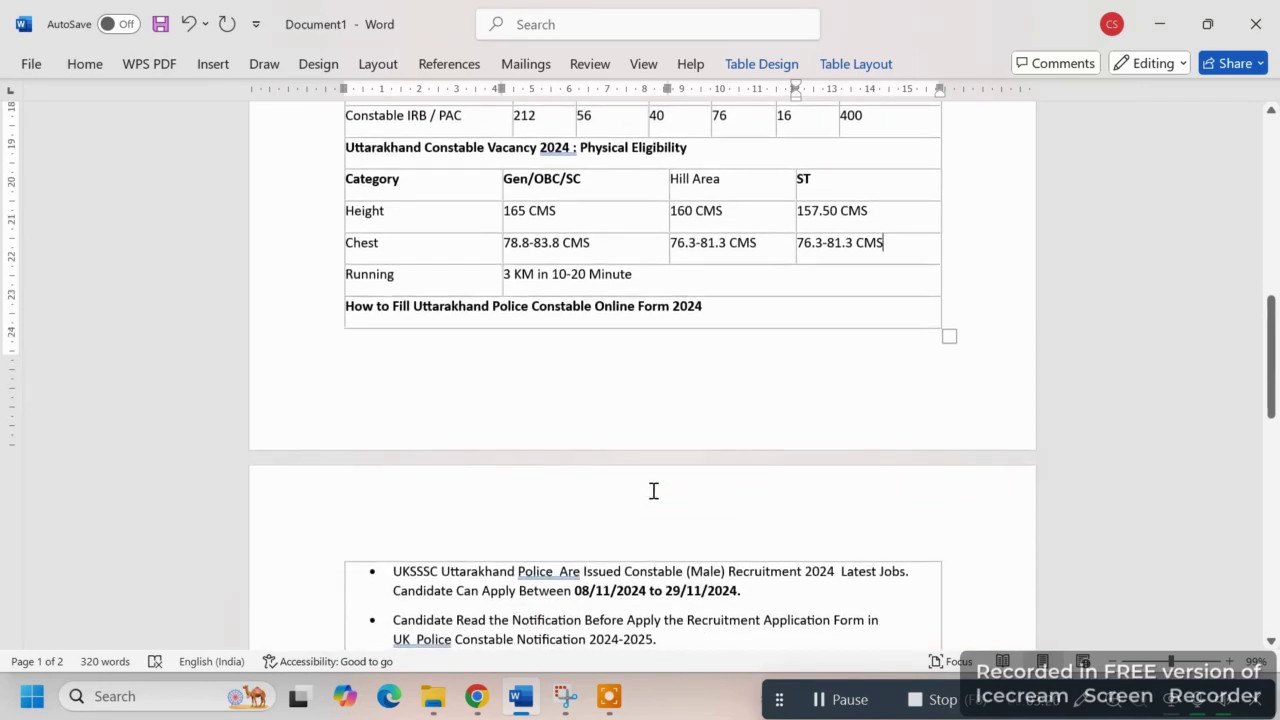
- Switch to Chrome and view the UKSSSC Police Constable syllabus PDF and the Uttar Pradesh Police Recruitment Board's notices
click(476, 696)
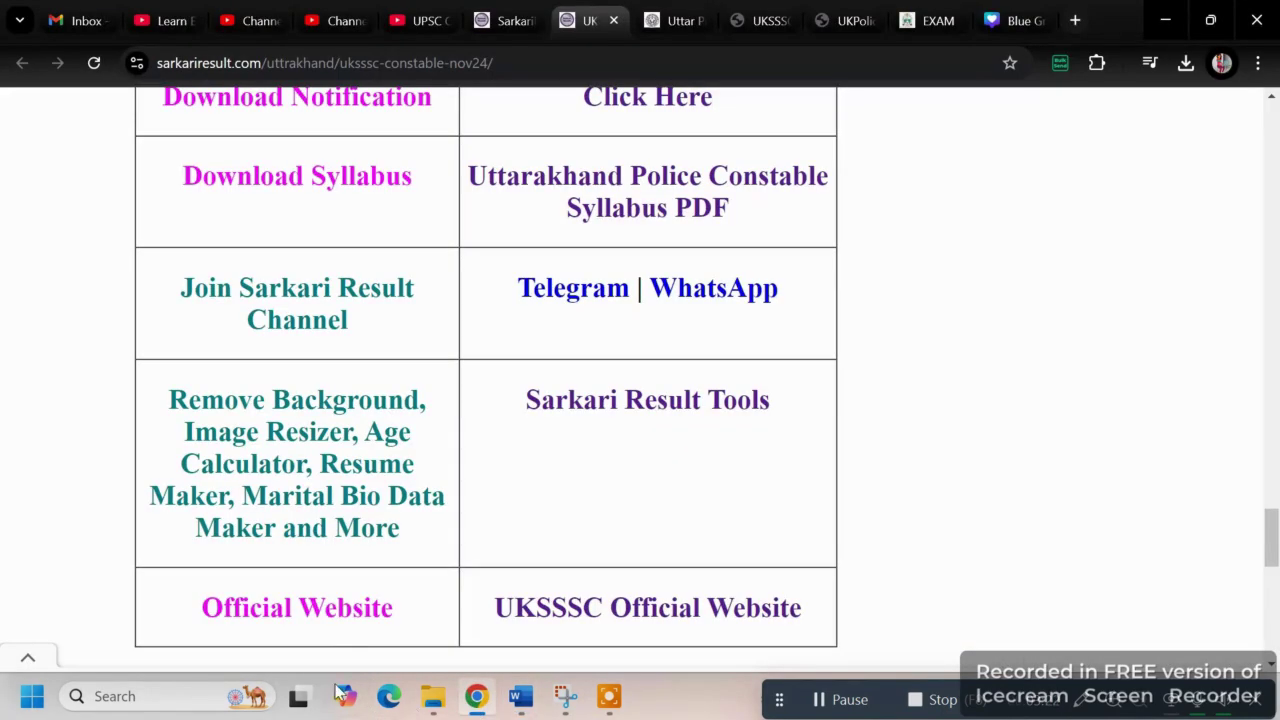
click(815, 10)
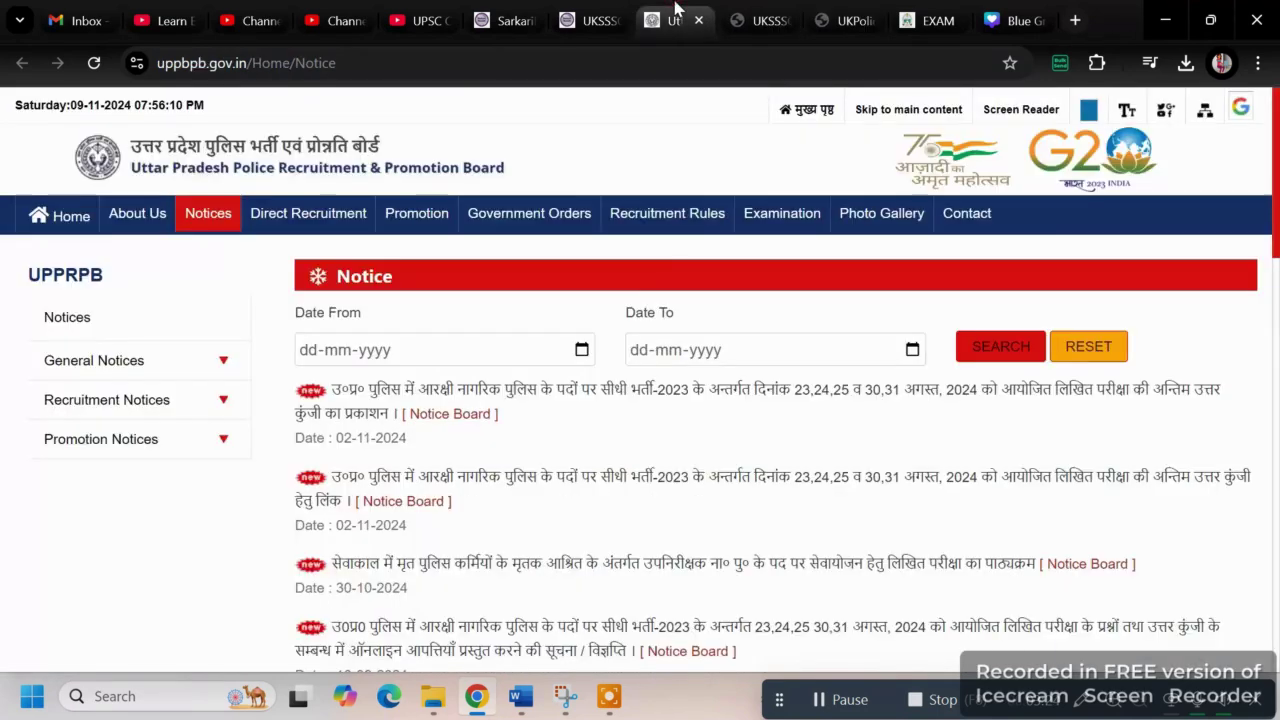
click(700, 8)
click(755, 18)
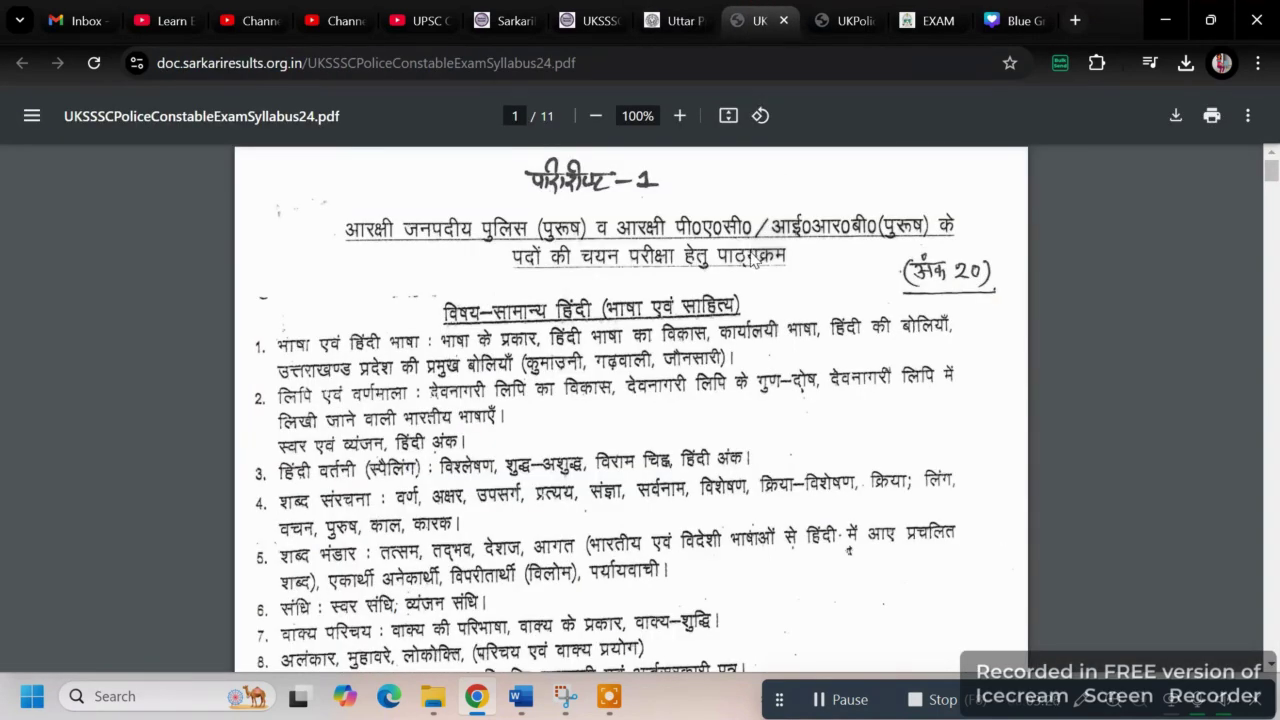
click(672, 18)
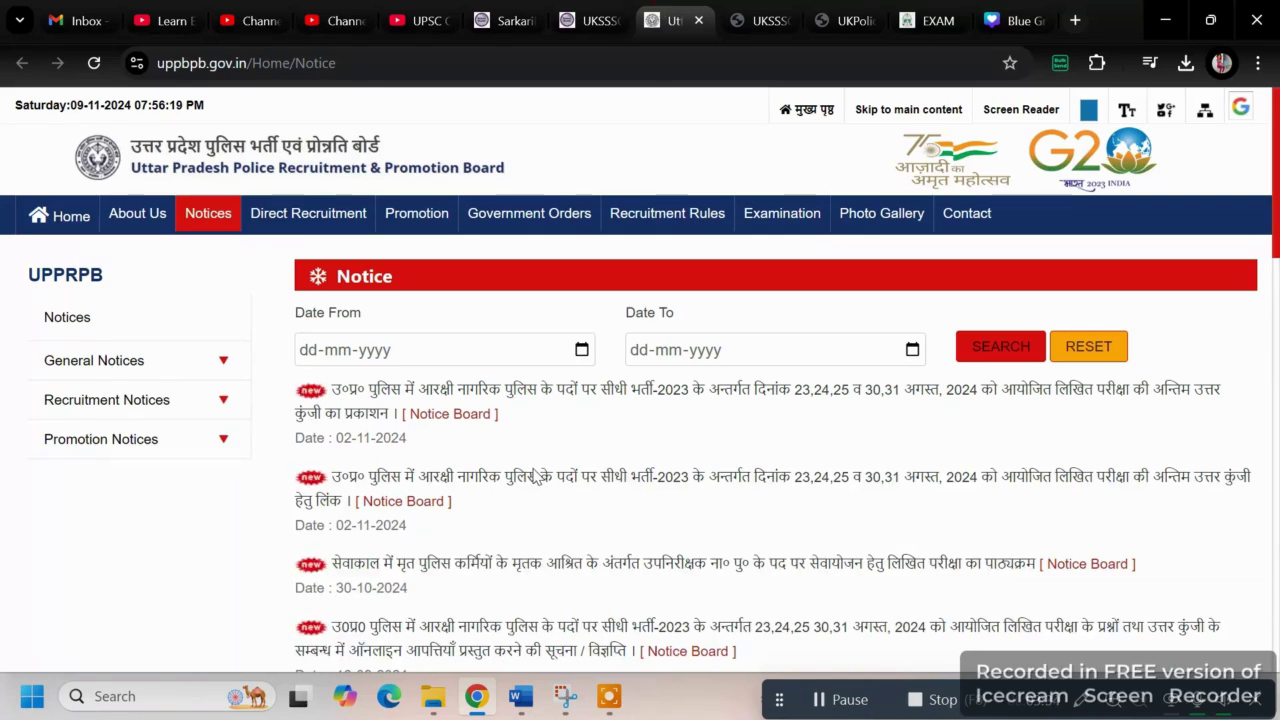
scroll(540, 478, down, 5)
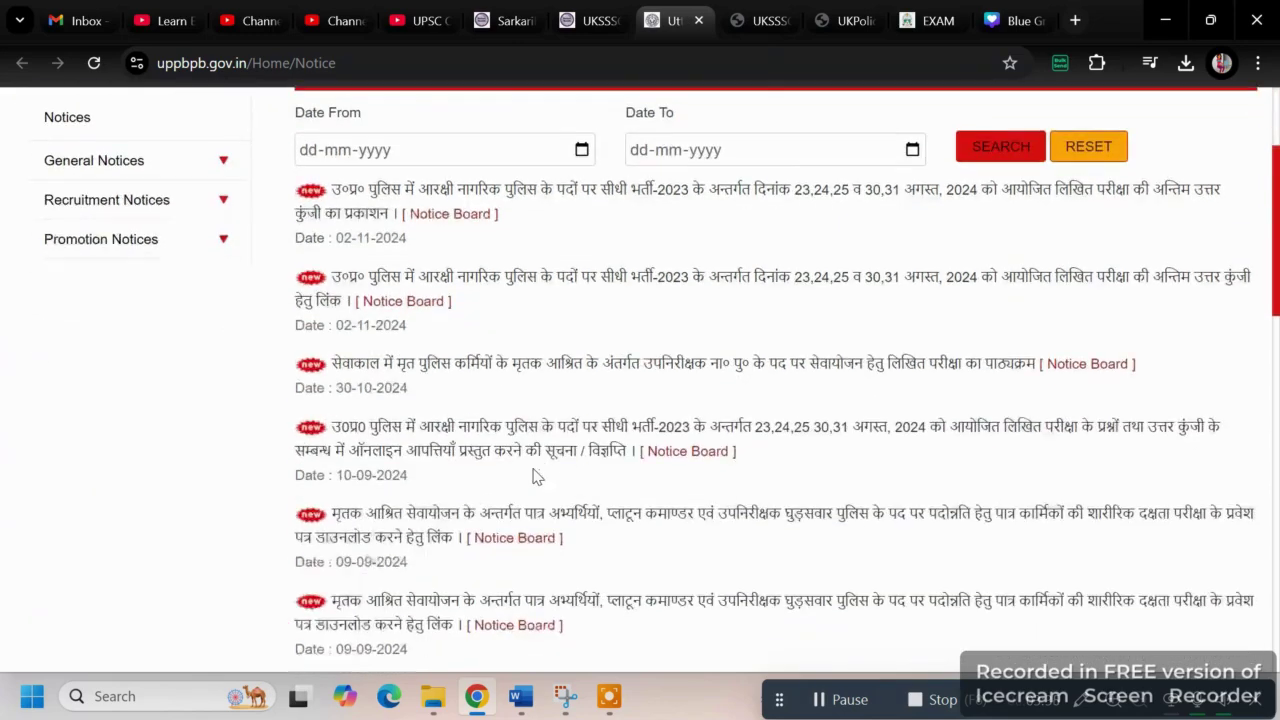
- Open the UKSSSC Official Website link from the Sarkari Result constable page and look through the notices on the site it opens
click(632, 12)
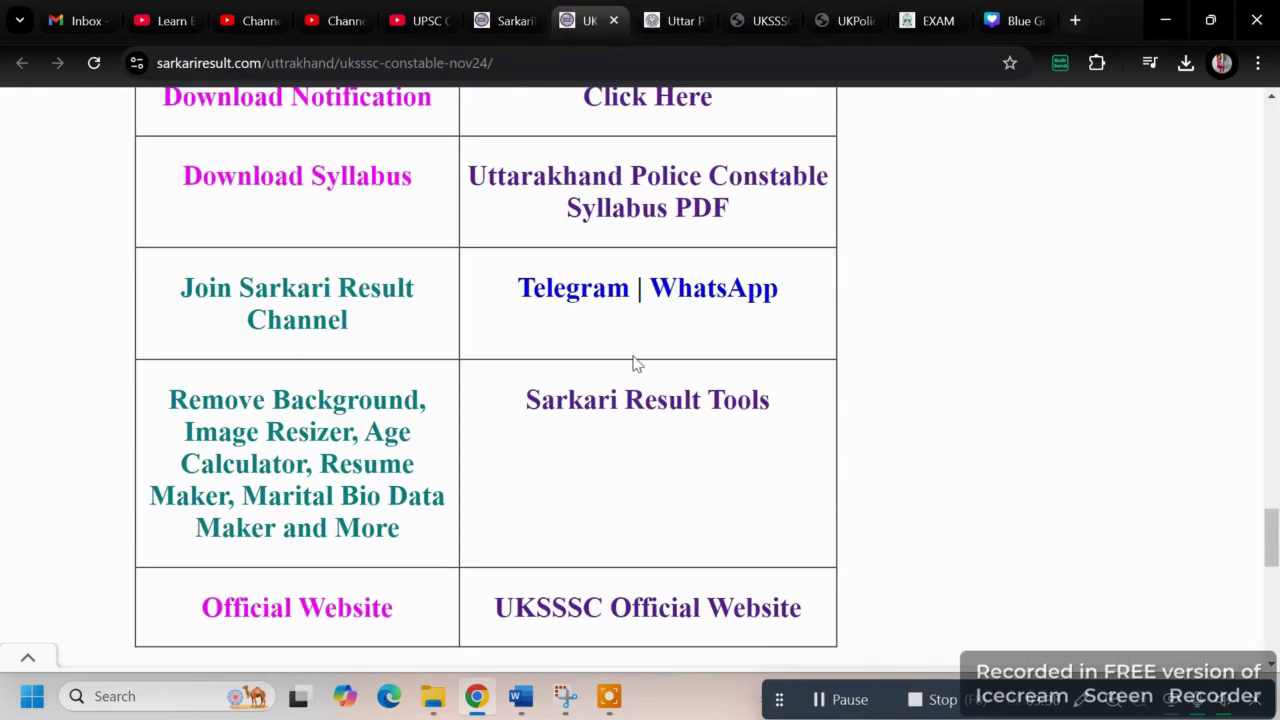
scroll(632, 363, up, 5)
scroll(632, 368, down, 8)
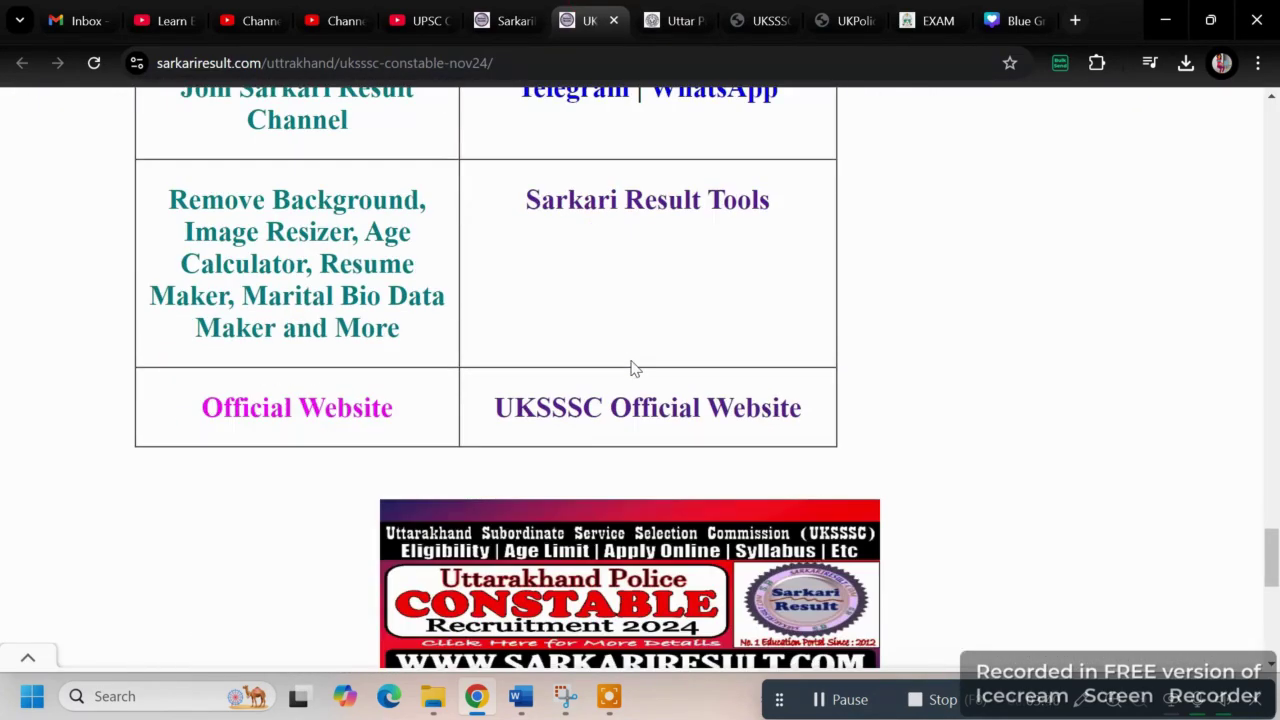
click(616, 410)
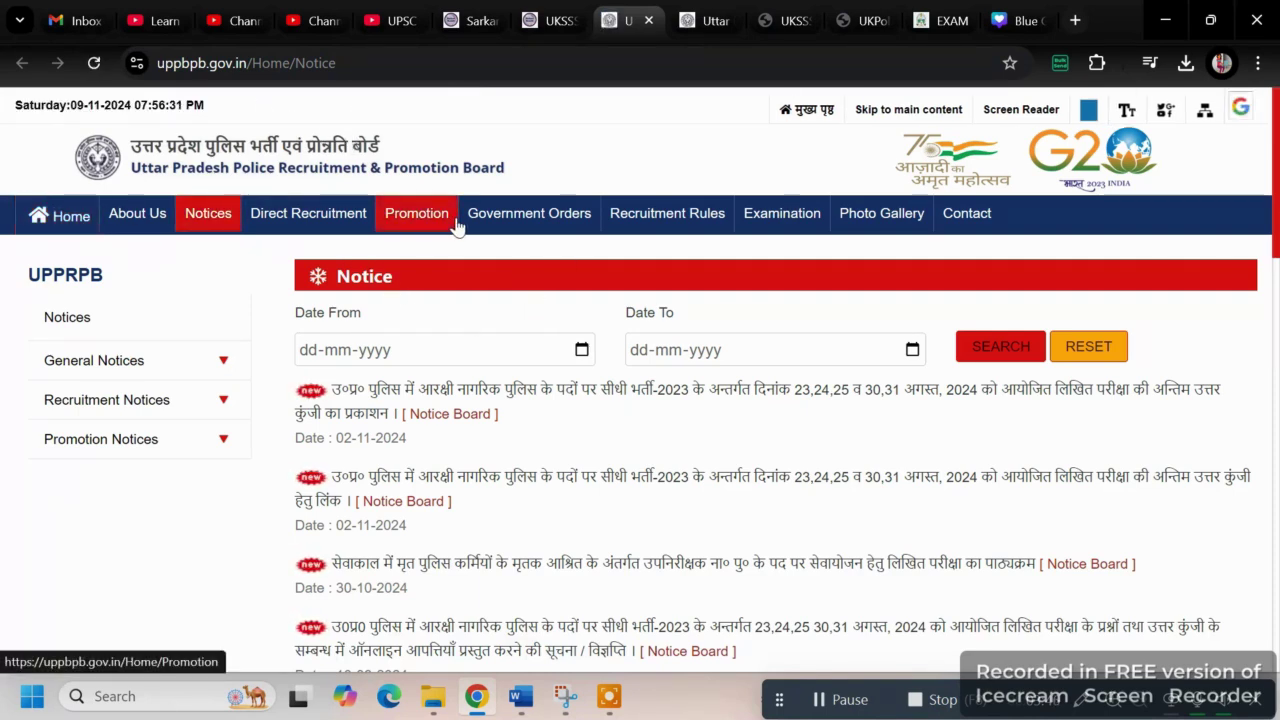
scroll(617, 160, down, 9)
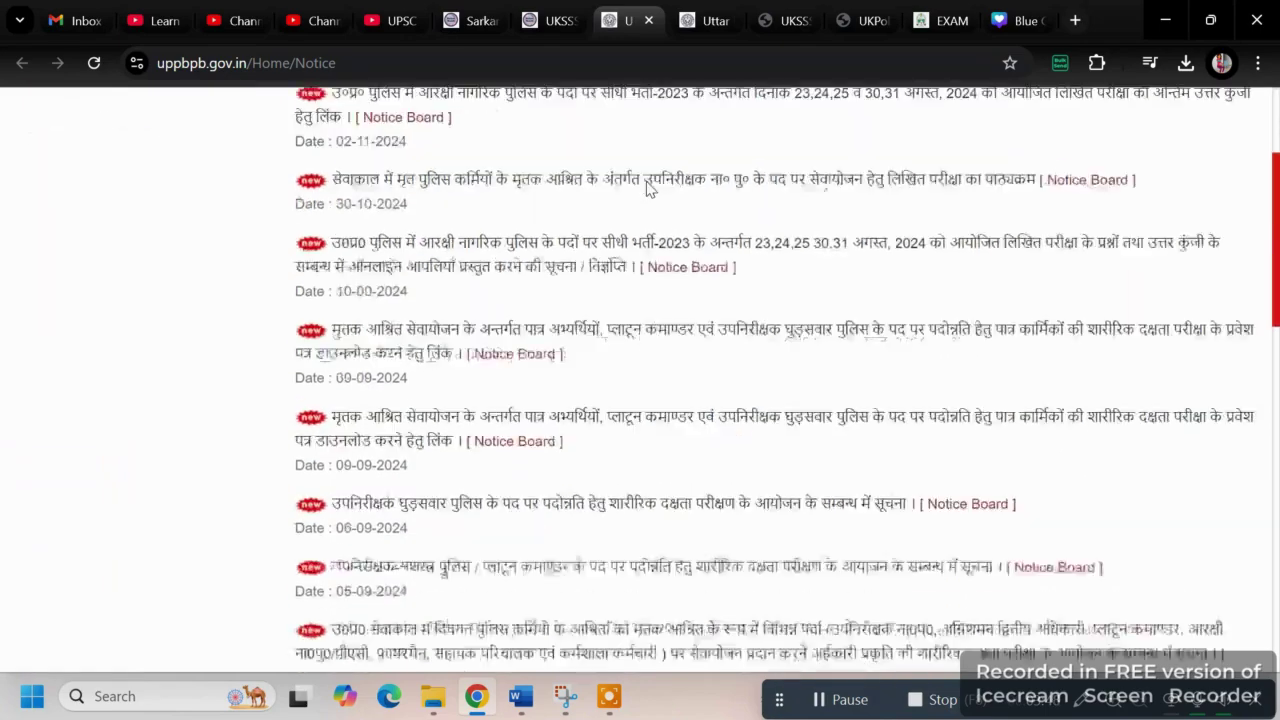
- Leave the Uttar Pradesh Police notices and look back over the Sarkari Result UKSSSC constable page, from the official website row to the application instructions
scroll(643, 189, up, 4)
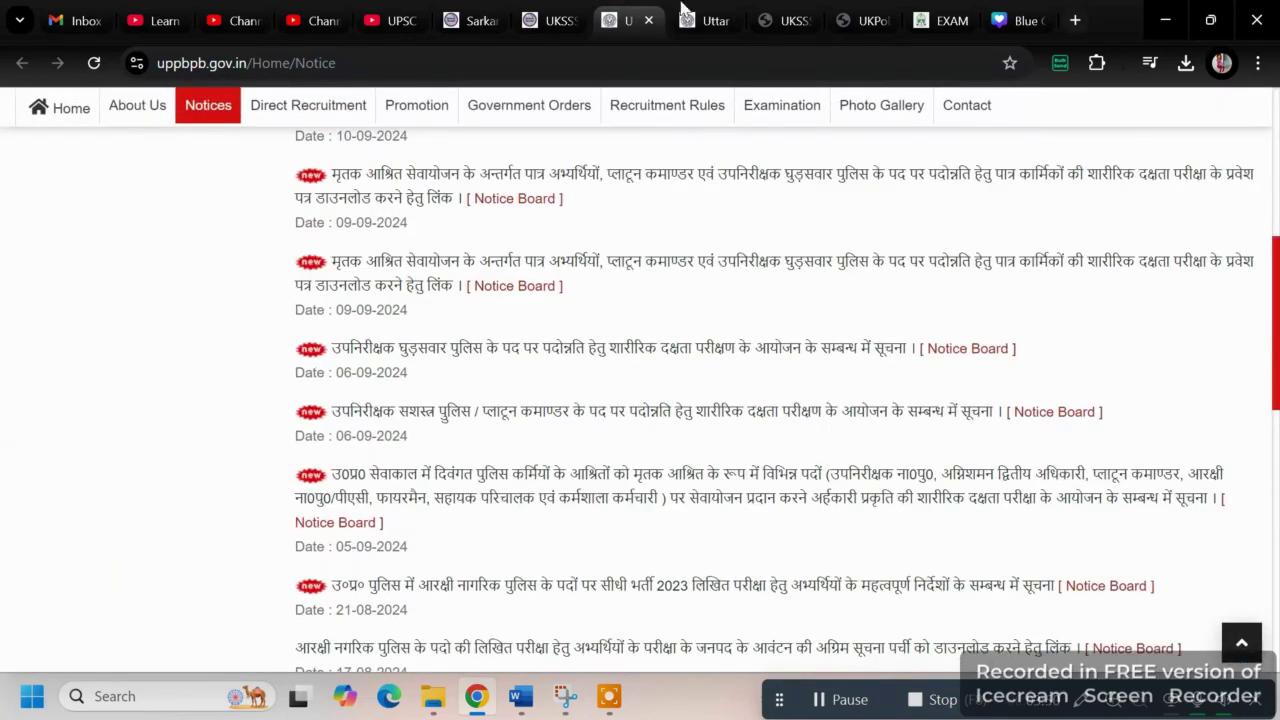
scroll(640, 300, up, 1)
click(498, 16)
click(580, 12)
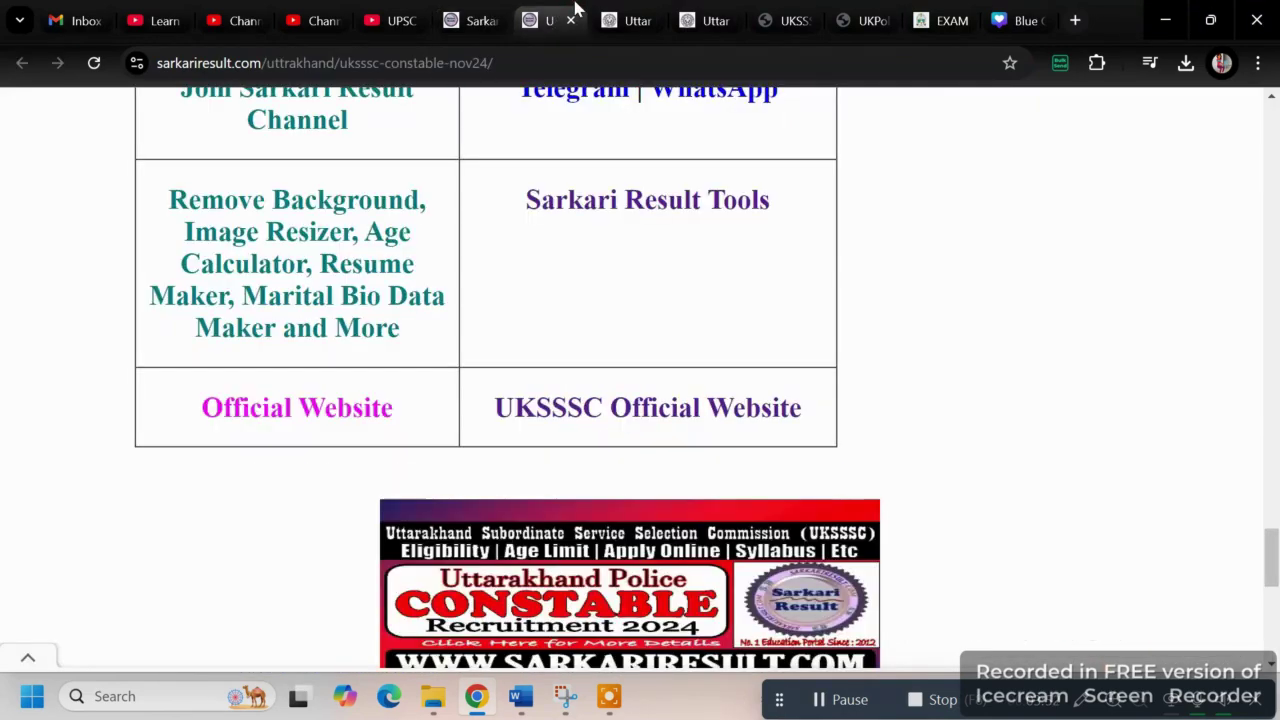
scroll(706, 393, up, 5)
scroll(706, 393, up, 8)
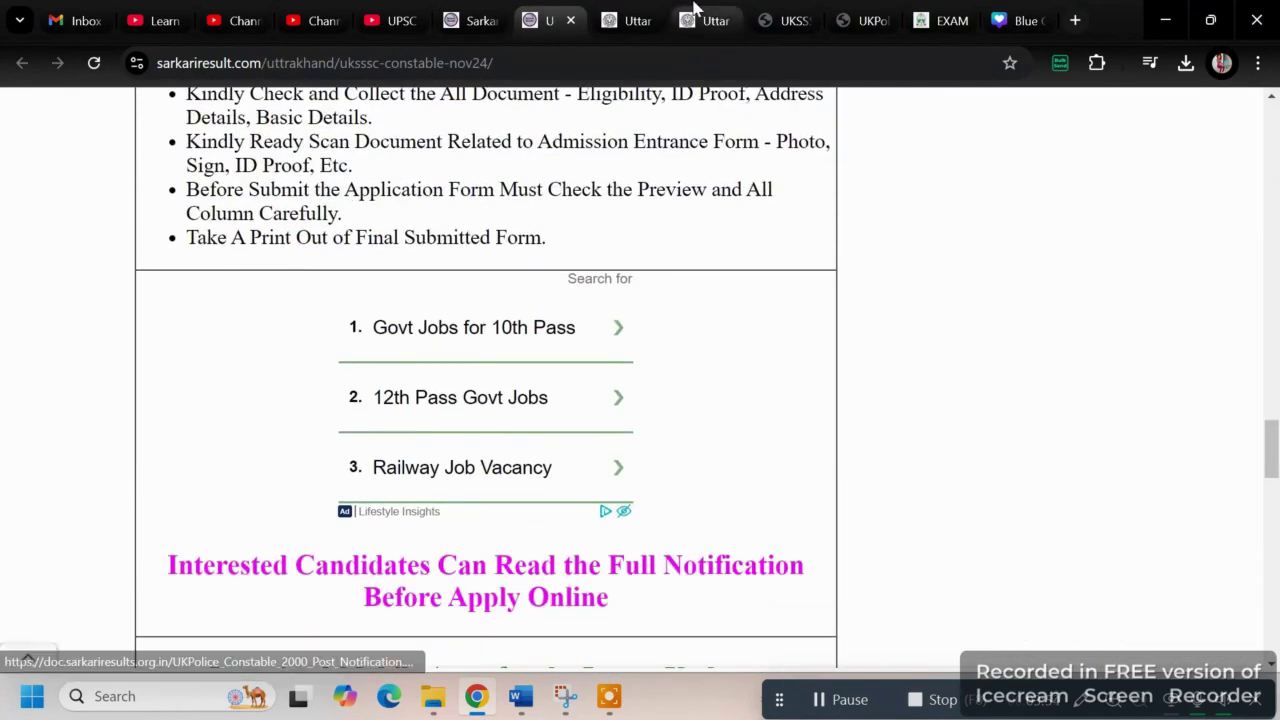
- Open UKSSSCPoliceConstableExamSyllabus24.pdf and examine the General Hindi, Reasoning and Fundamental of Computers sections
click(697, 18)
click(785, 10)
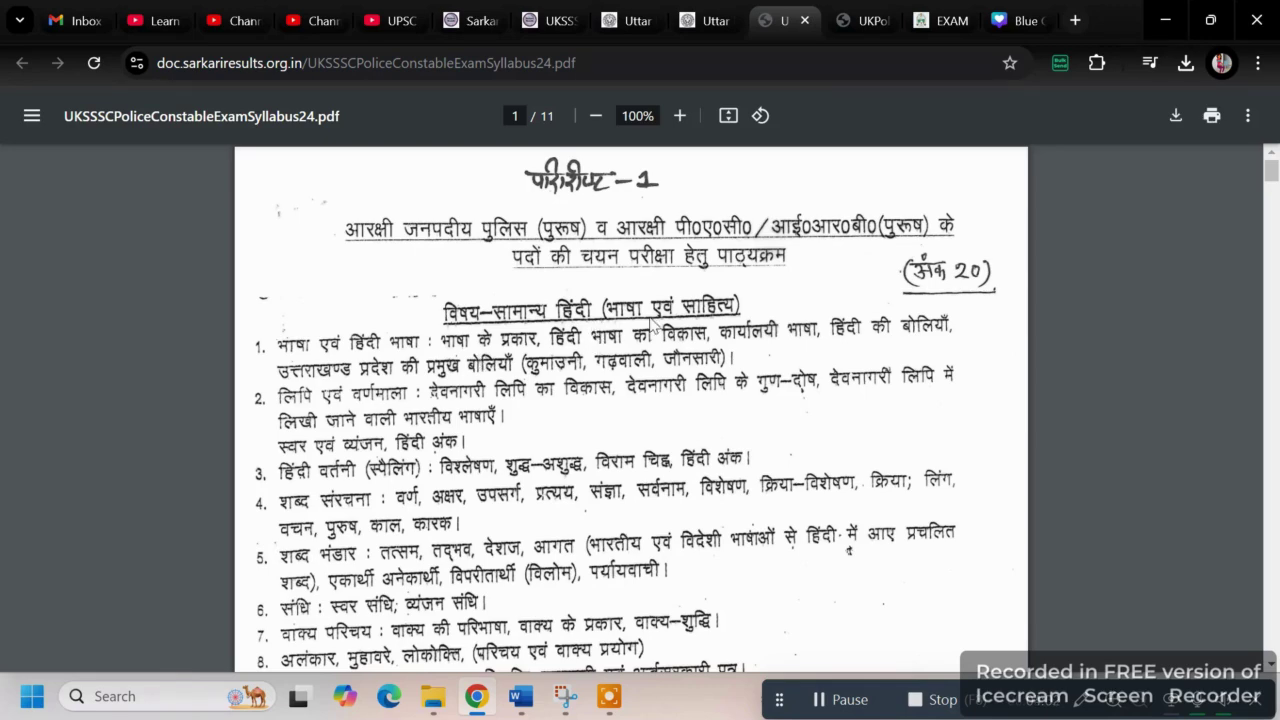
scroll(640, 360, down, 9)
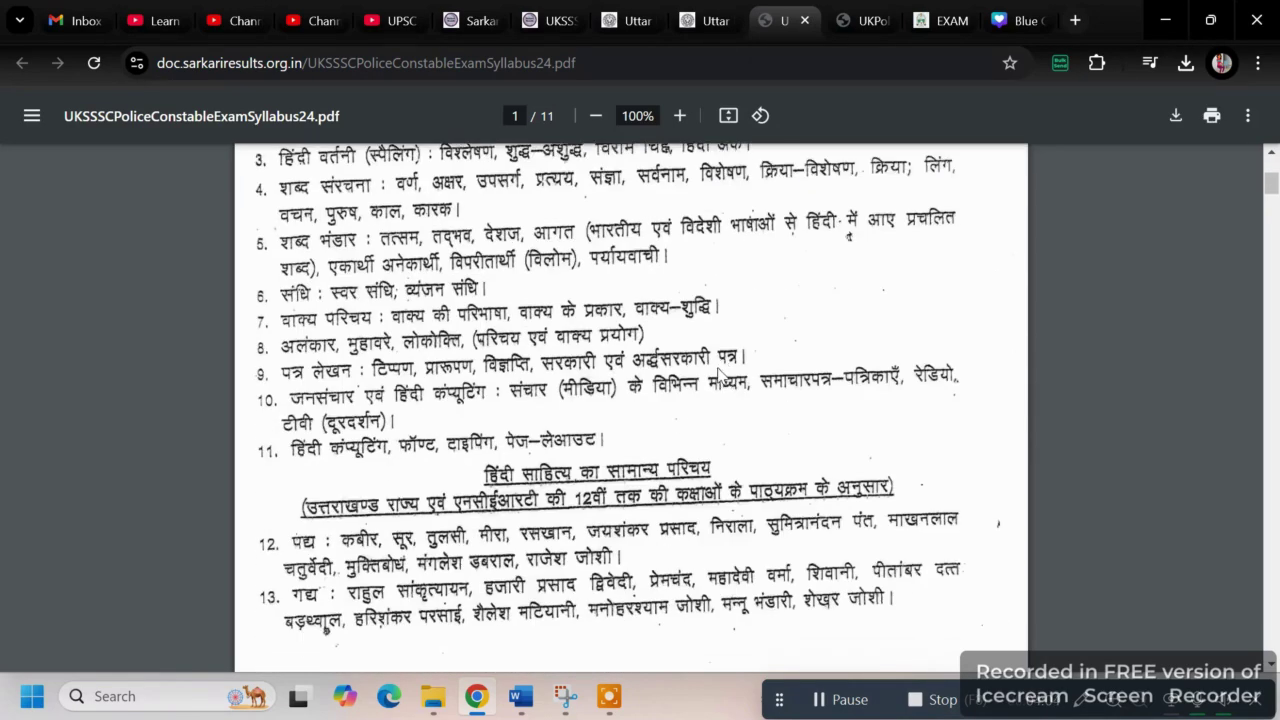
scroll(722, 376, down, 5)
scroll(718, 374, down, 15)
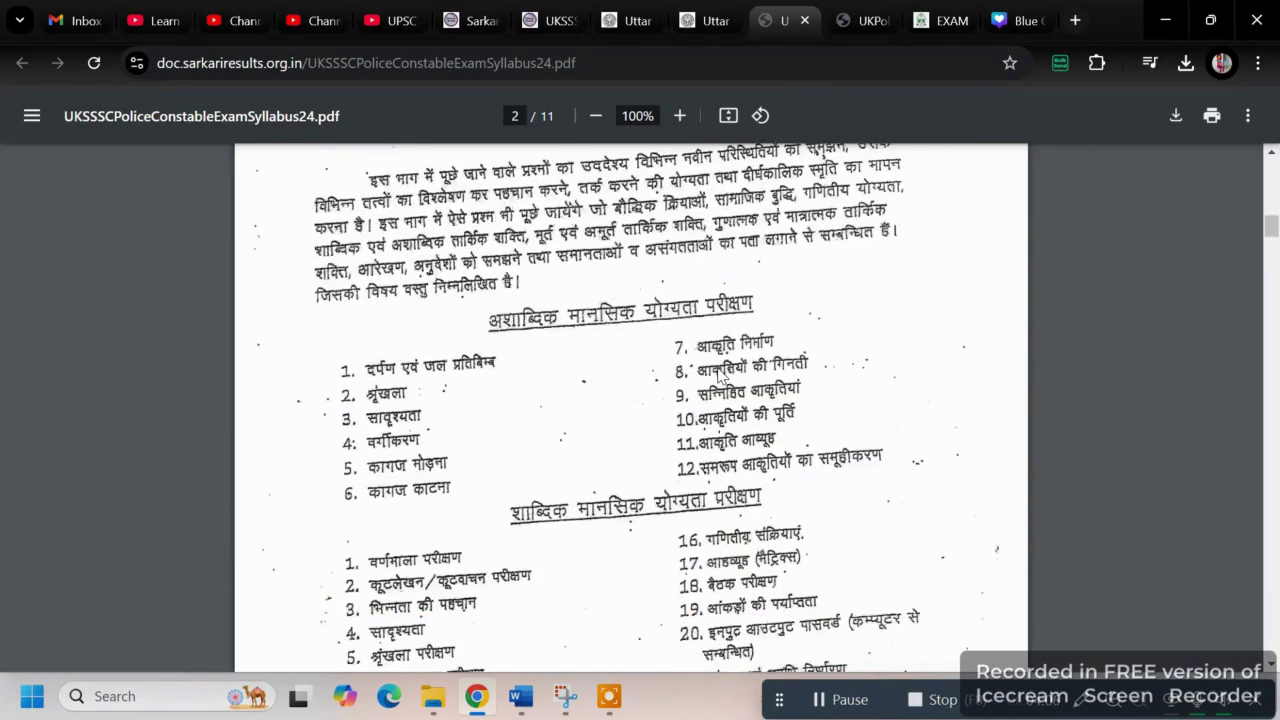
scroll(718, 374, up, 4)
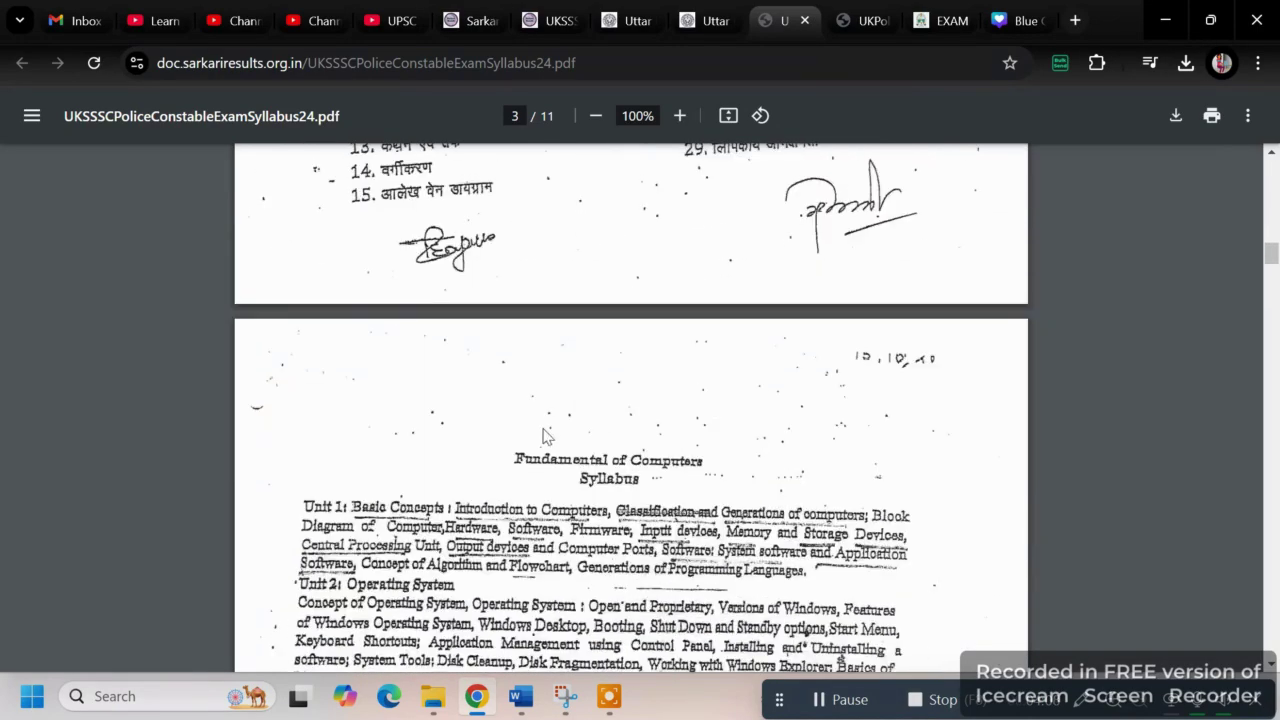
scroll(728, 457, down, 13)
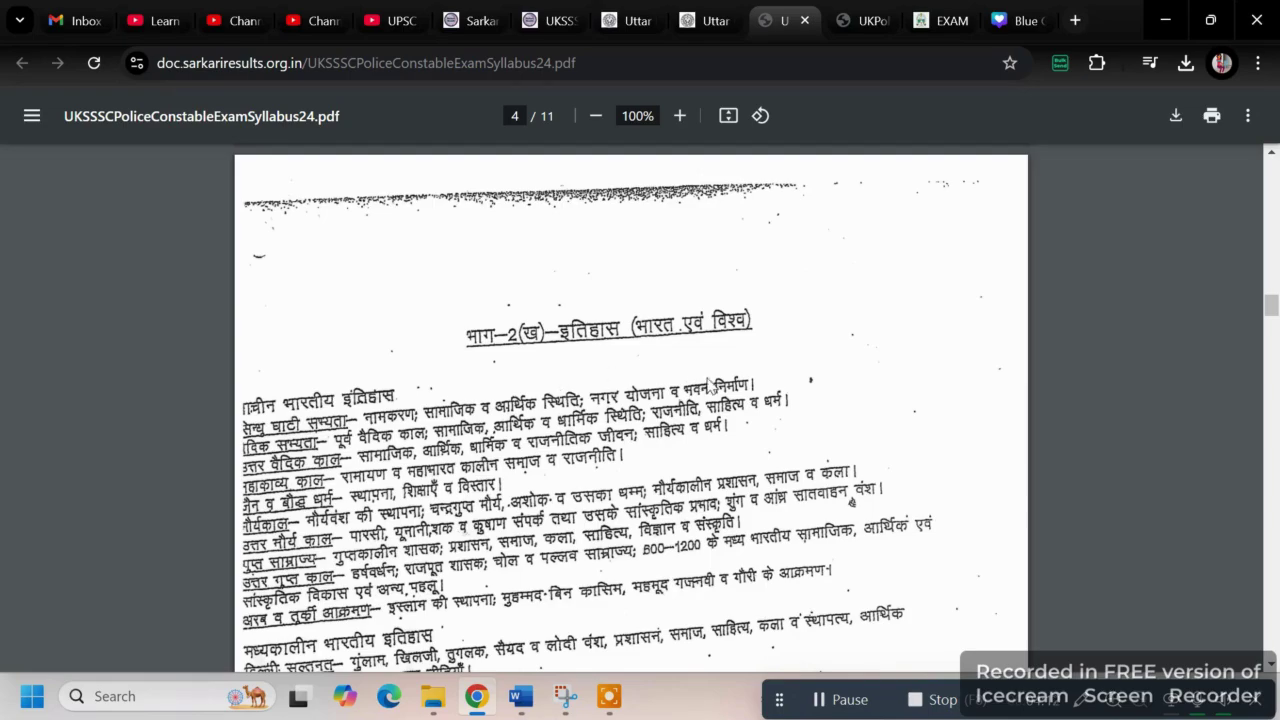
- Look through the remaining syllabus sections, from history and geography through political science, economy and current affairs, to the last page
scroll(708, 385, down, 16)
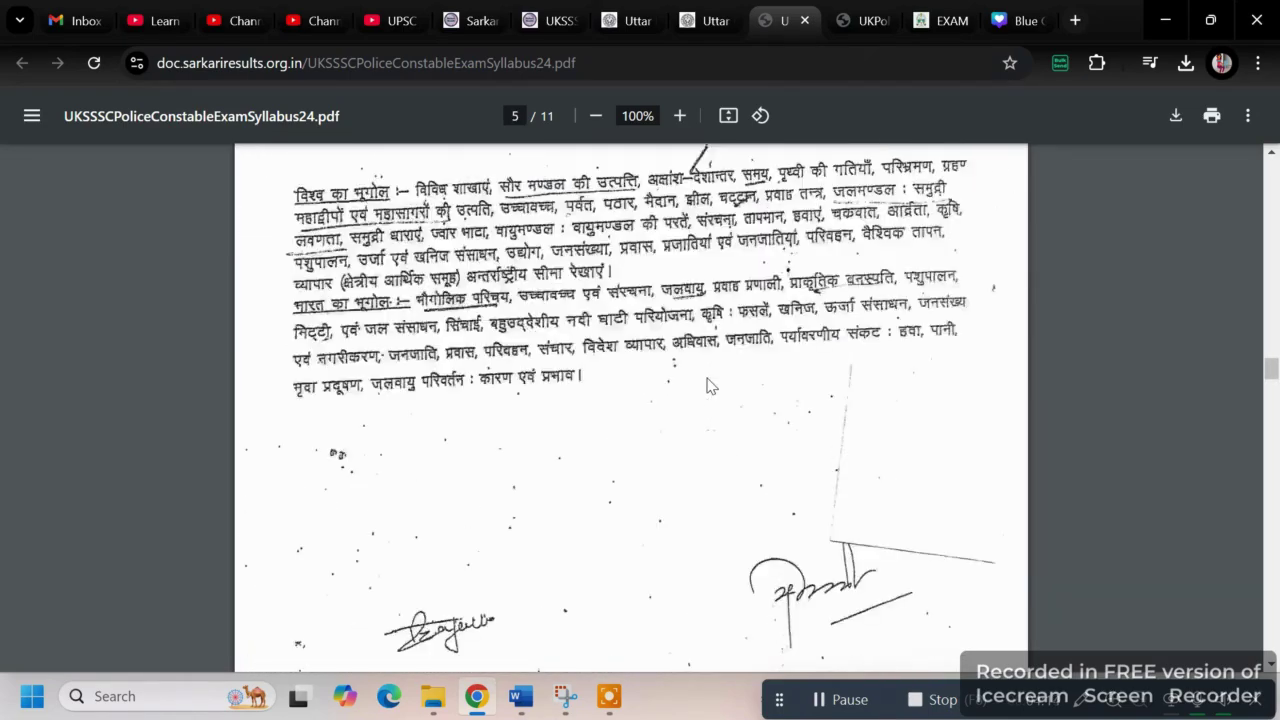
scroll(708, 385, down, 6)
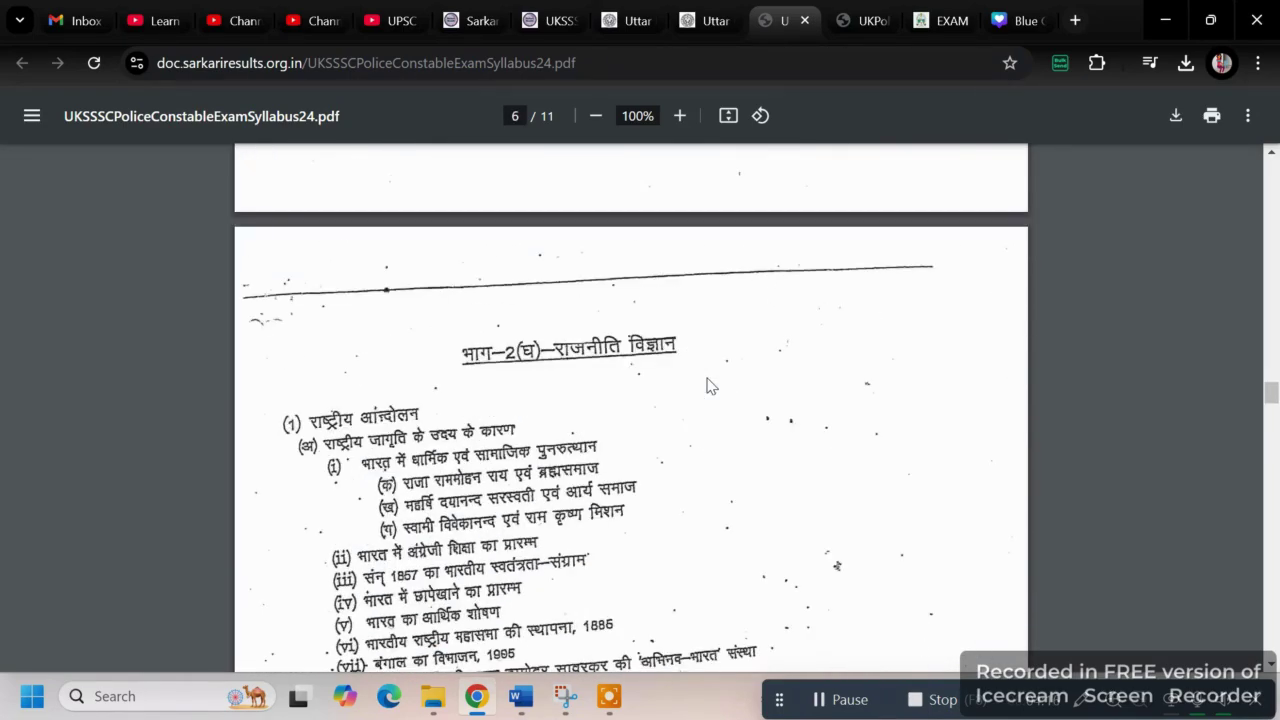
scroll(710, 386, down, 18)
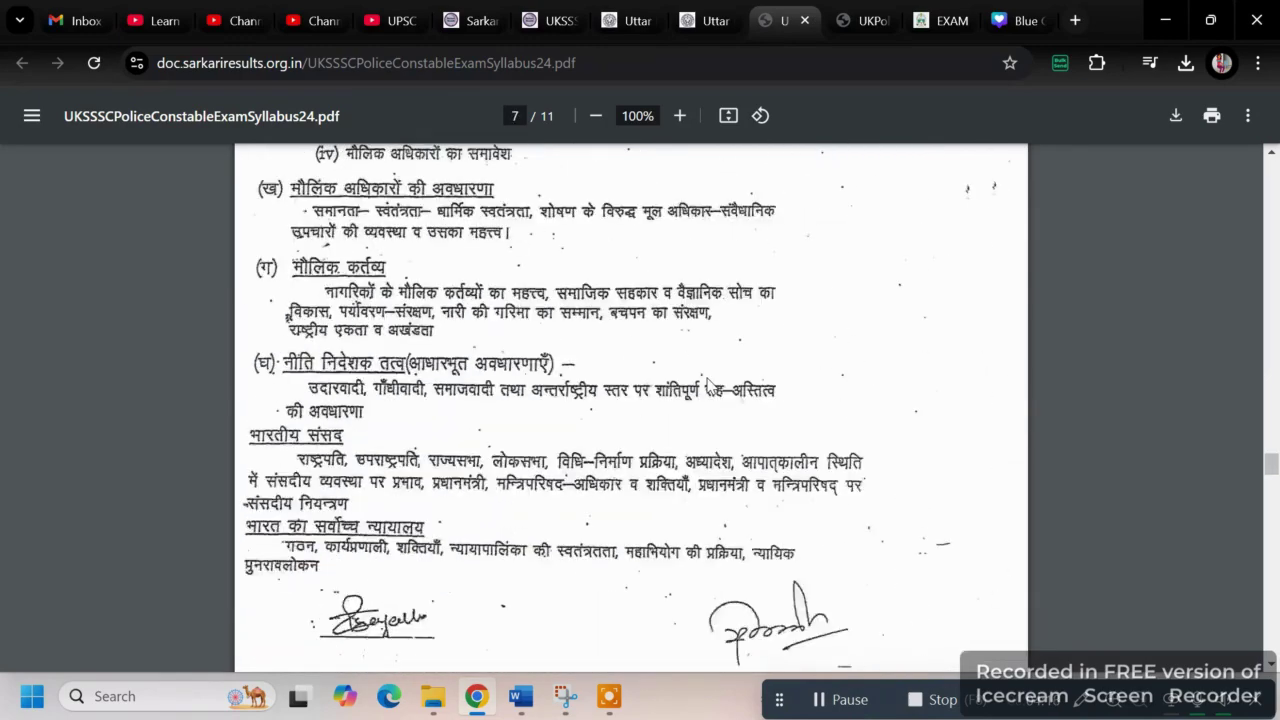
scroll(708, 385, down, 20)
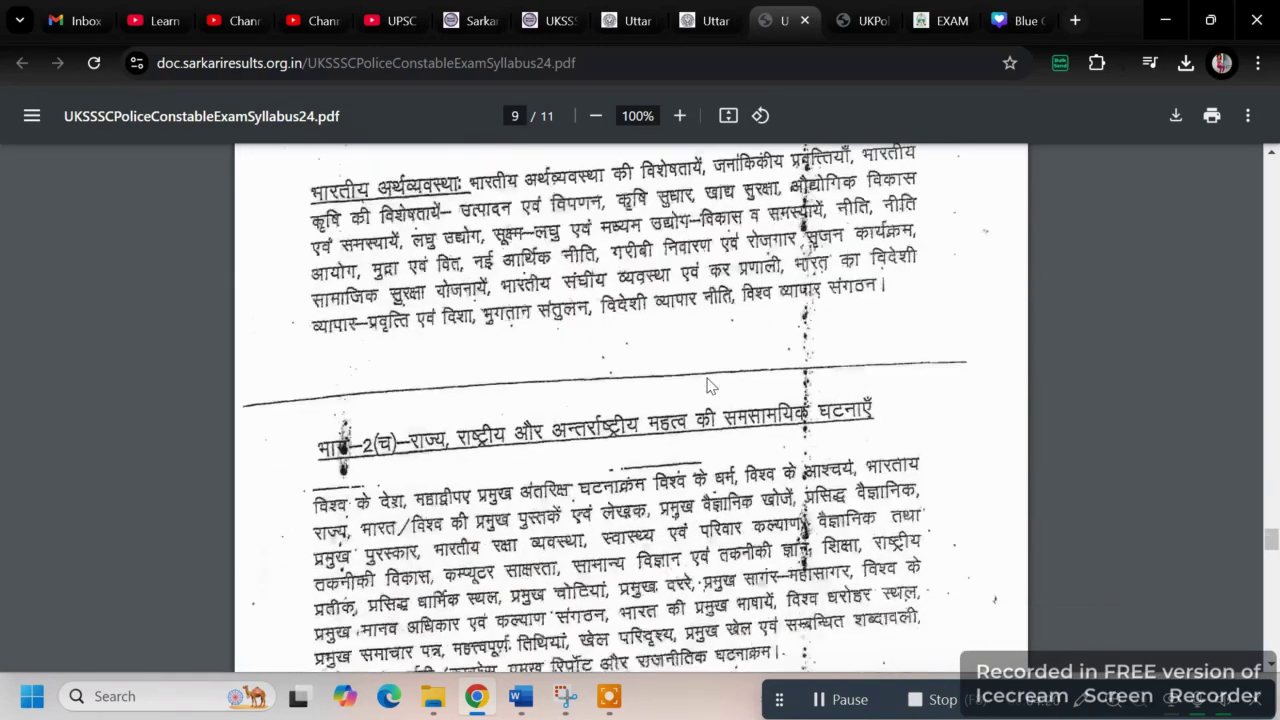
scroll(708, 385, down, 20)
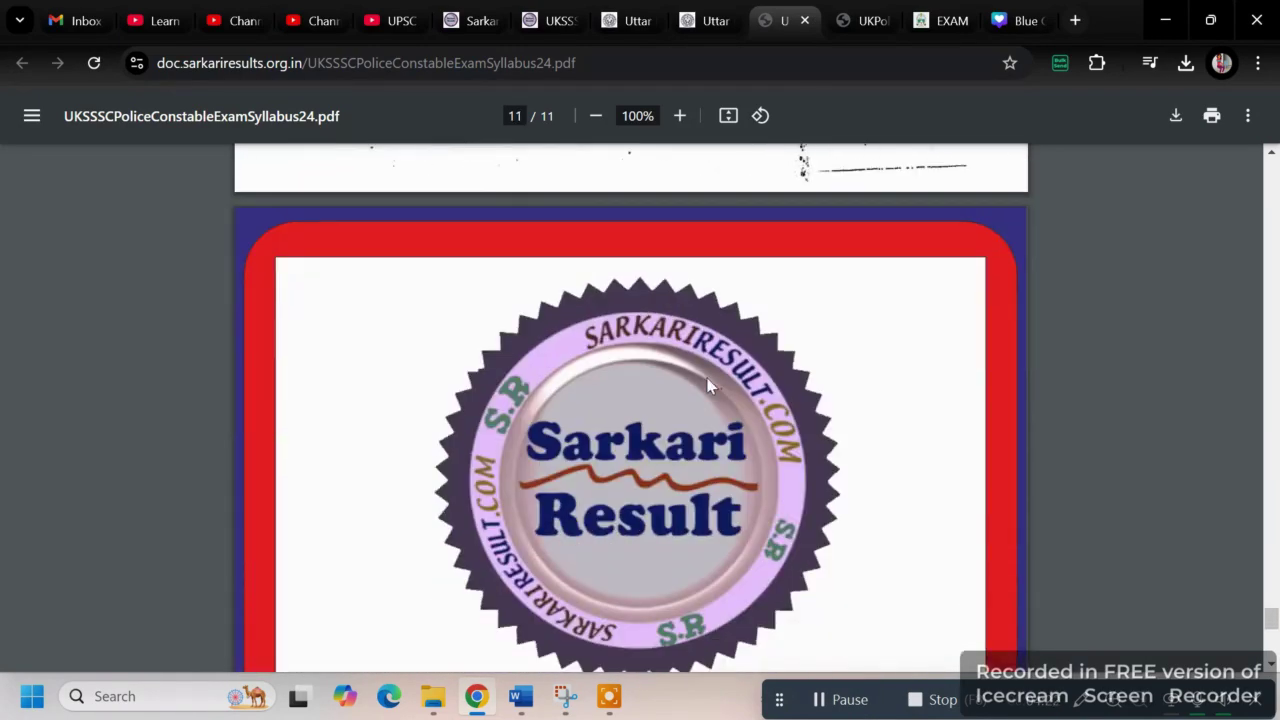
scroll(708, 385, down, 8)
- Go back to the Reasoning section on page 2 of the syllabus PDF and review its verbal and non-verbal topics
scroll(708, 400, up, 20)
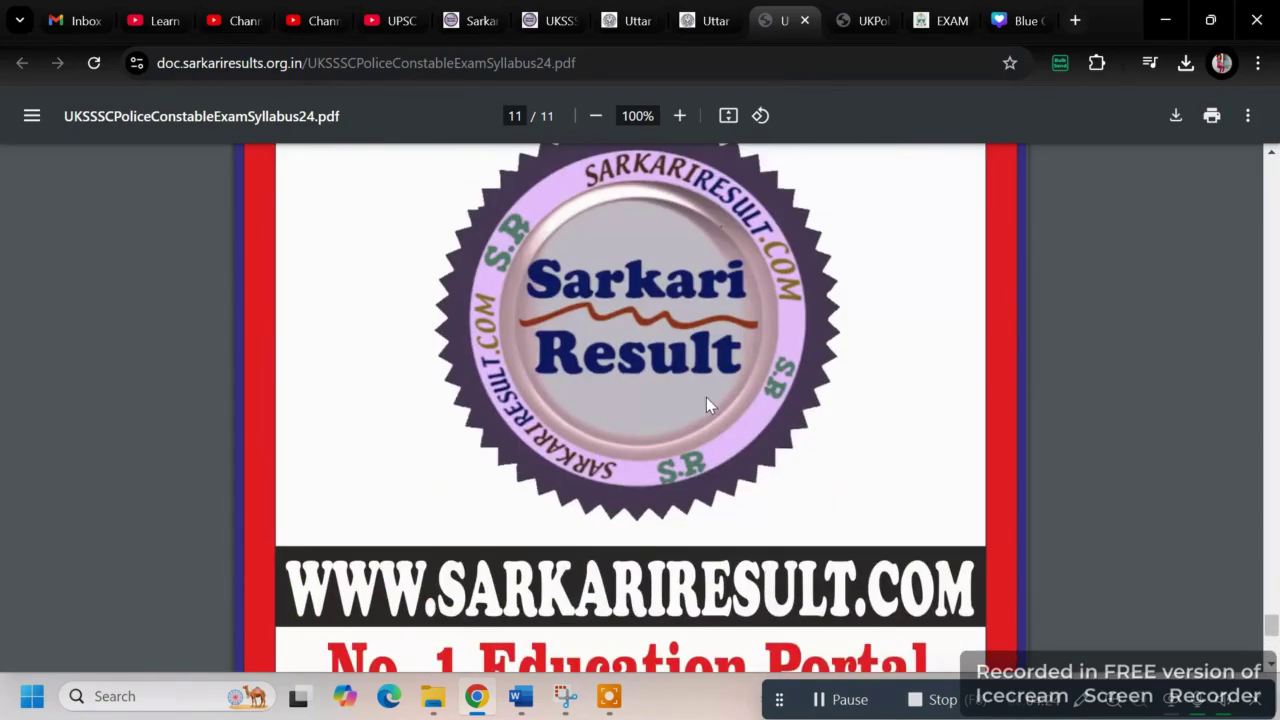
scroll(708, 391, up, 20)
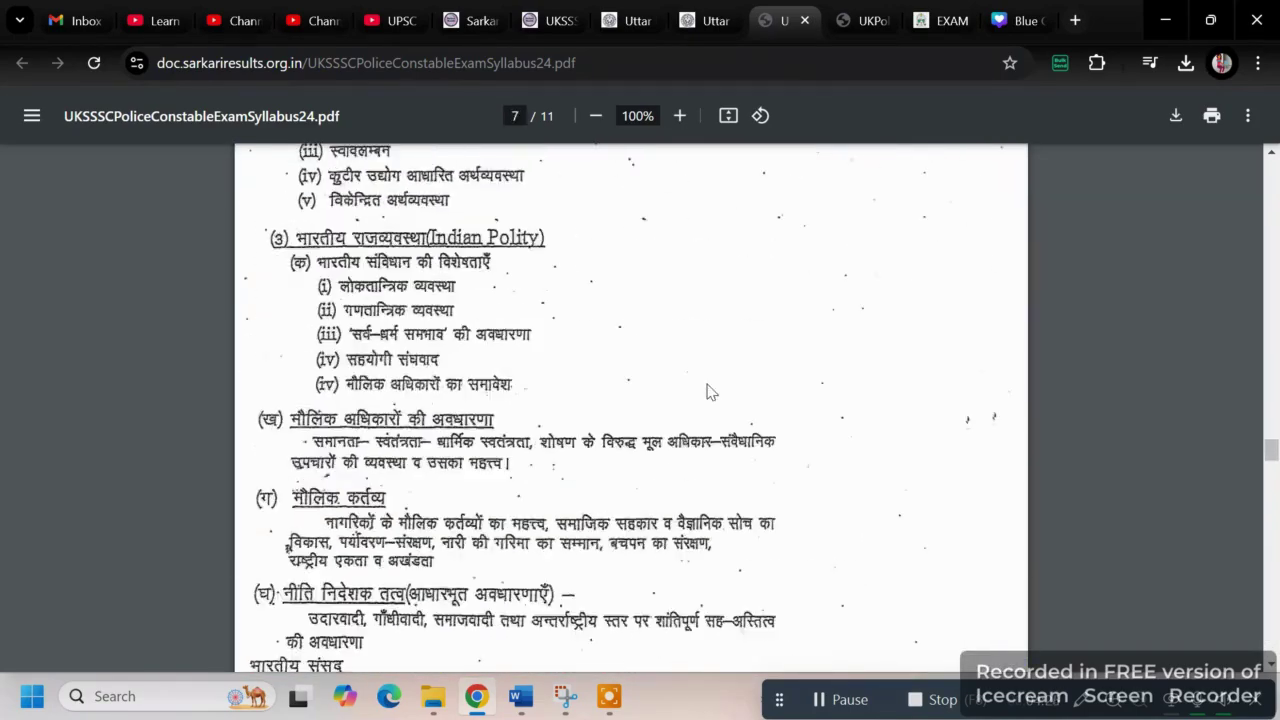
scroll(735, 270, up, 20)
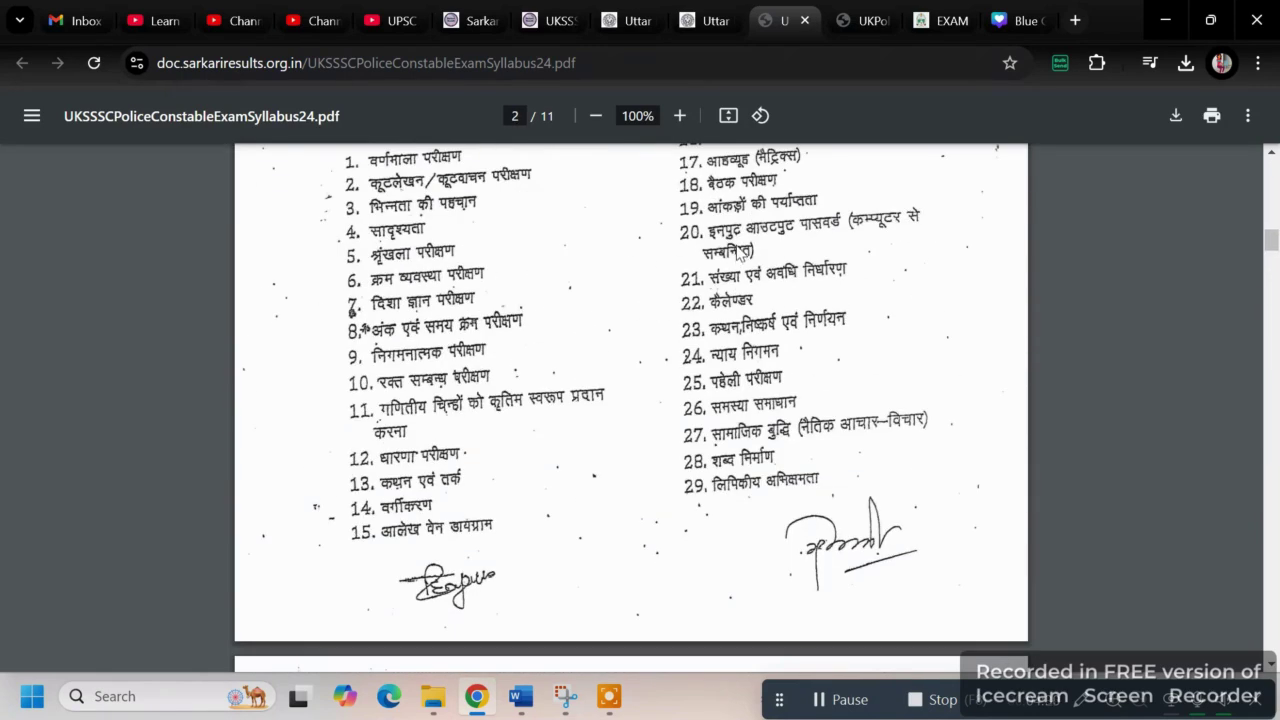
scroll(742, 252, up, 5)
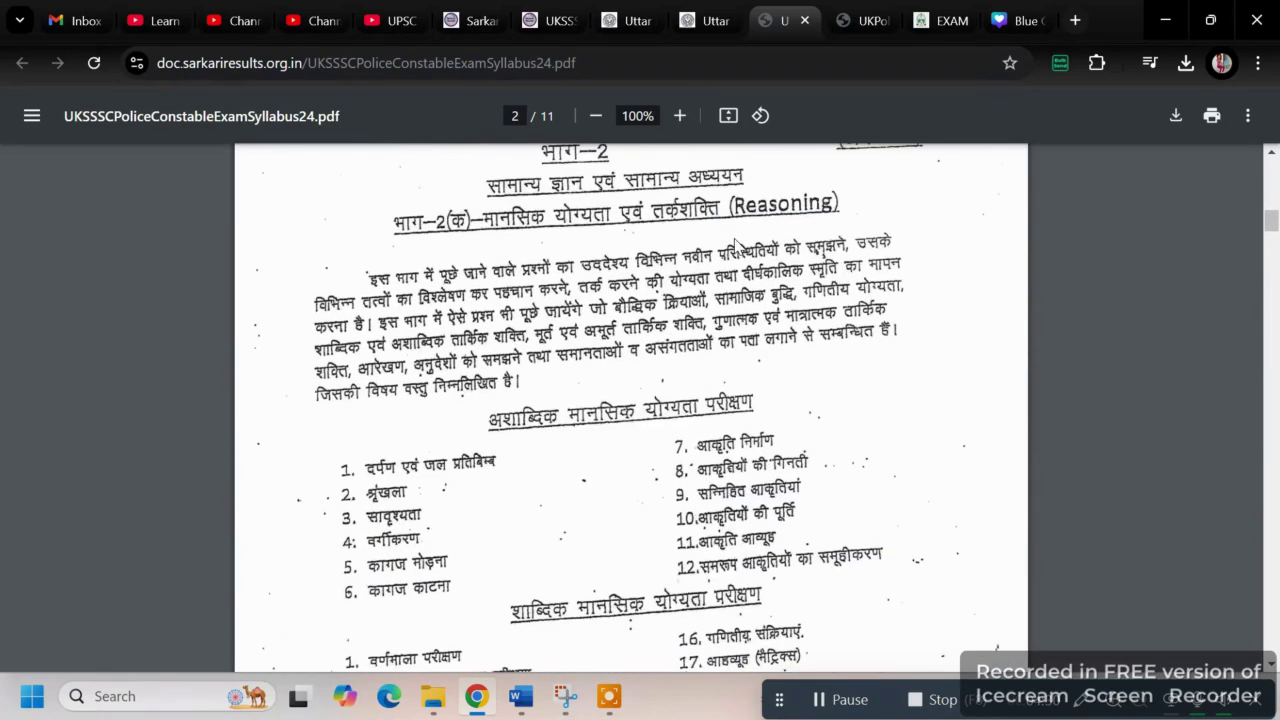
- Open UKPolice_Constable_2000_Post_Notification.pdf and check the important dates, selection process and category-wise vacancy table
click(855, 12)
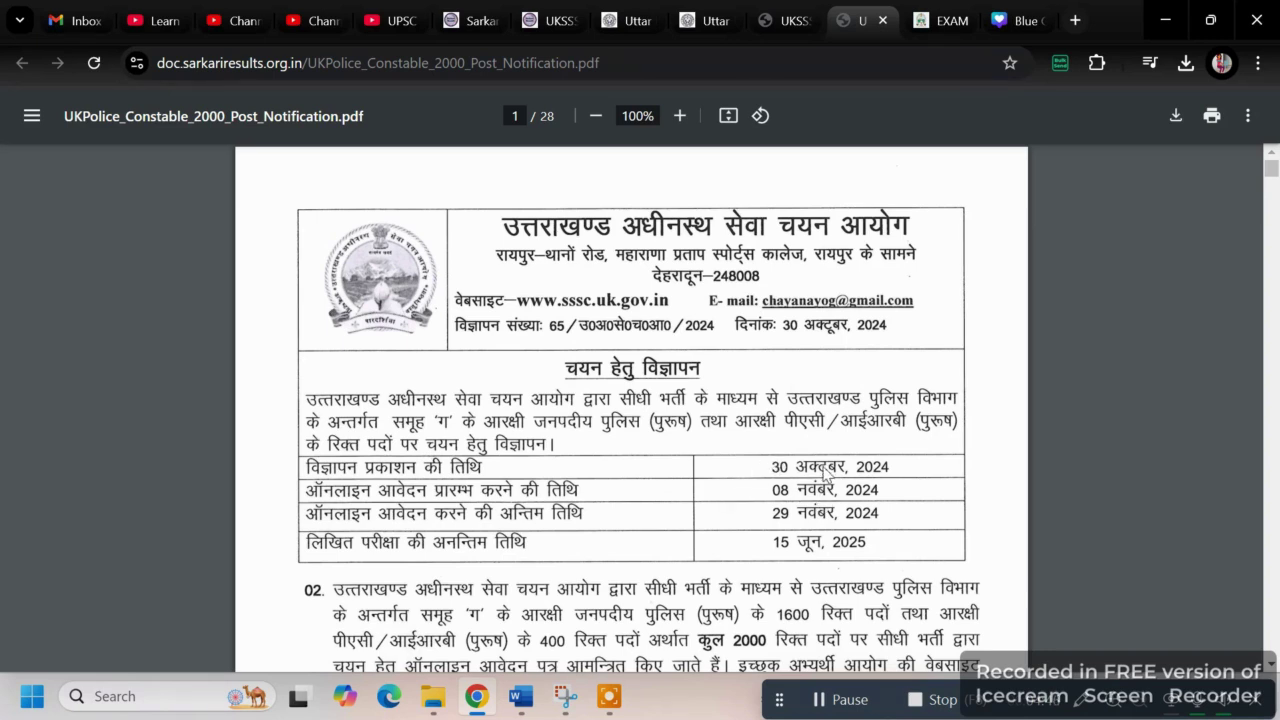
scroll(781, 426, down, 2)
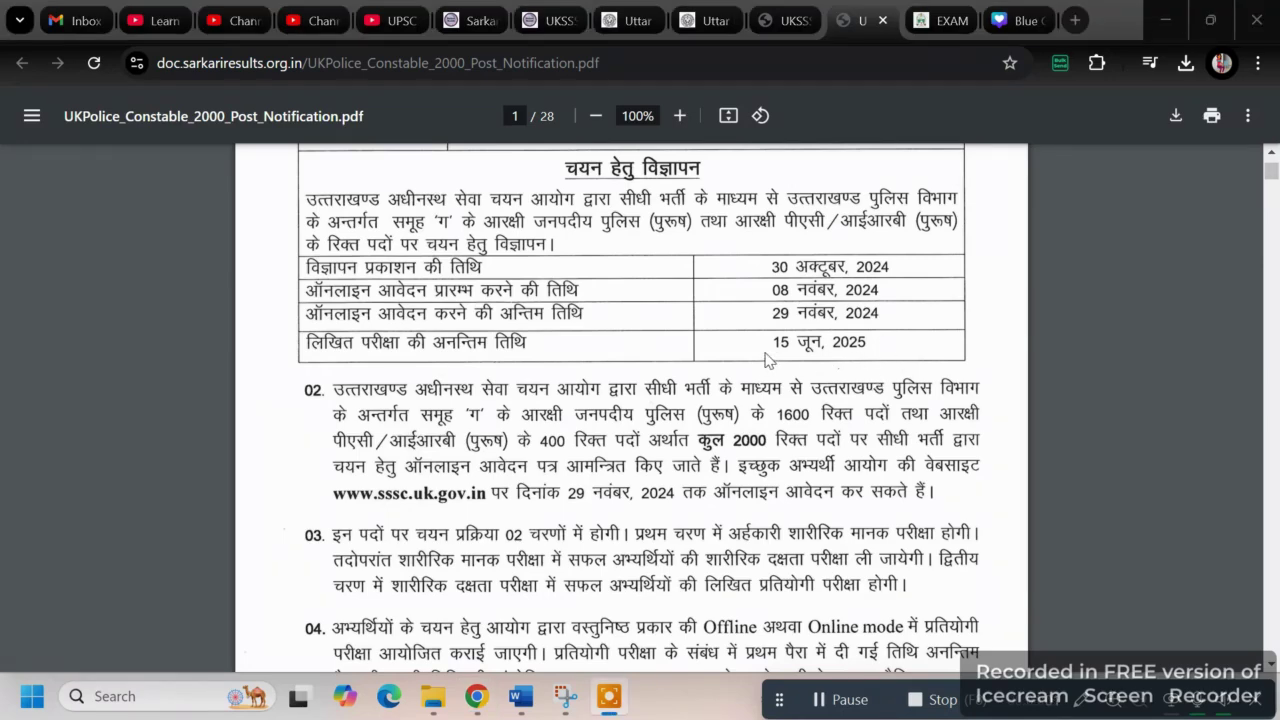
scroll(768, 355, down, 4)
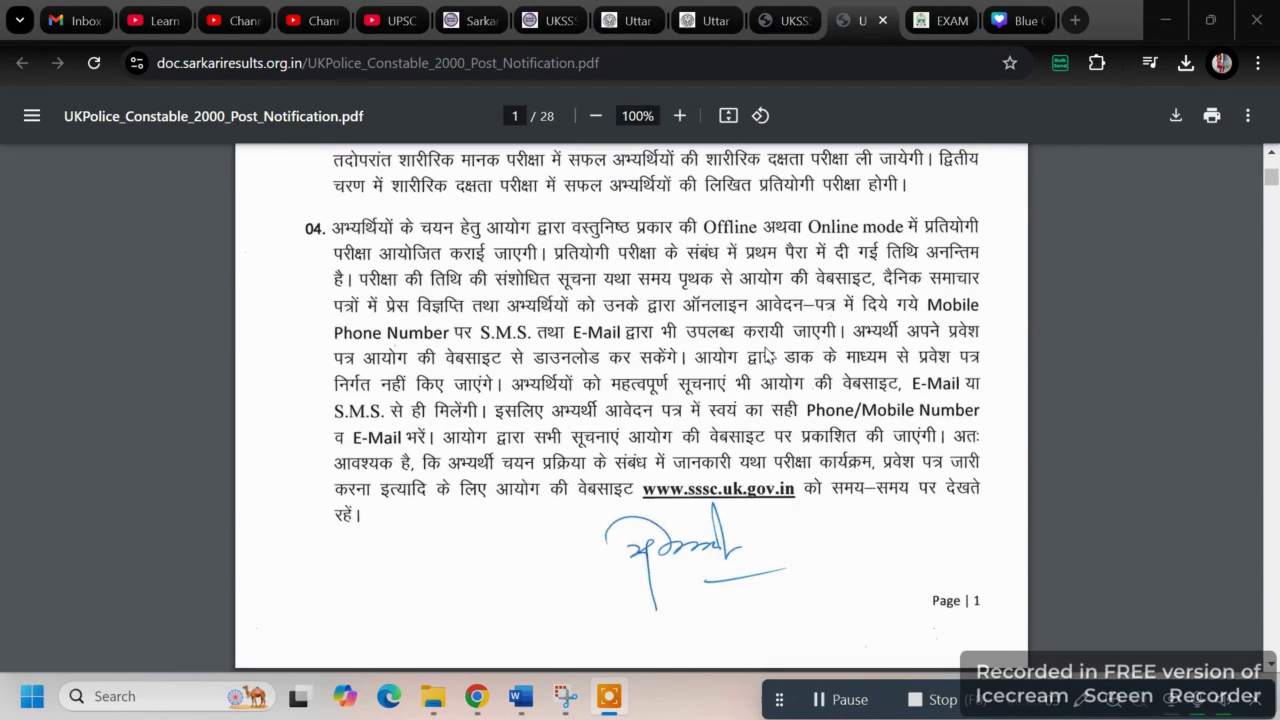
scroll(768, 355, down, 9)
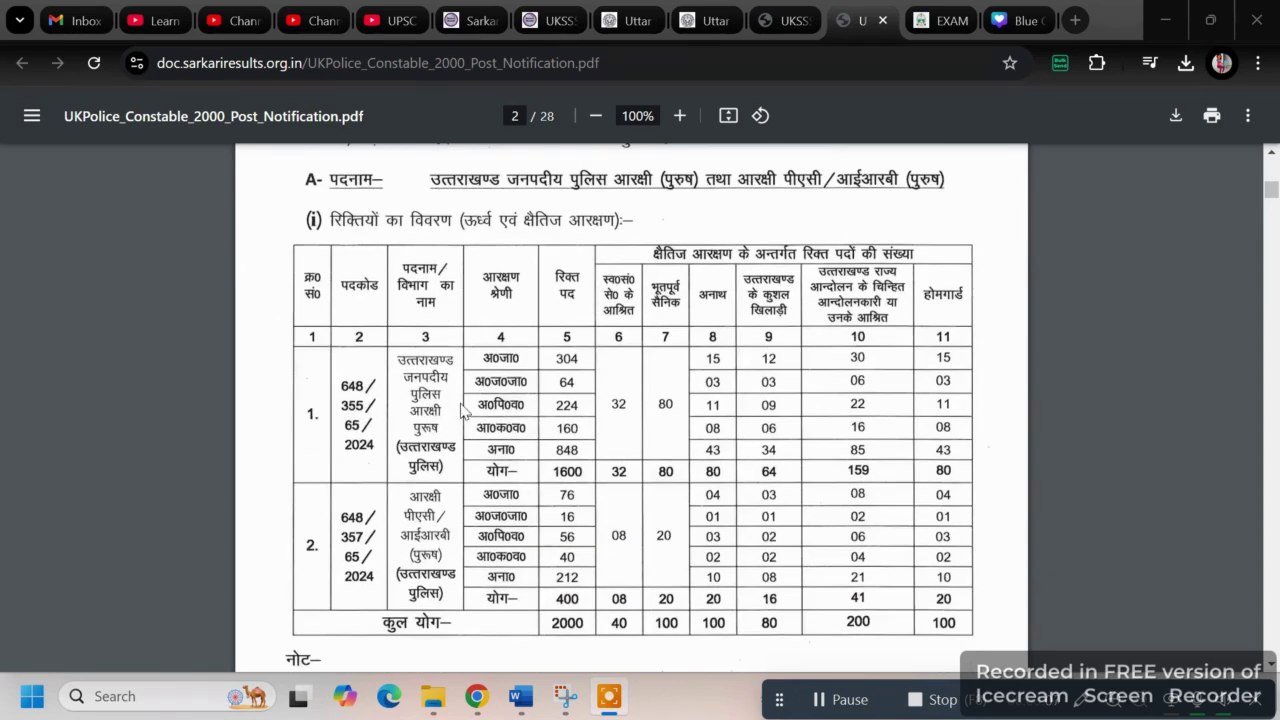
- Check the age limit, educational qualification, height standards and physical efficiency event marks in the notification
scroll(828, 396, down, 12)
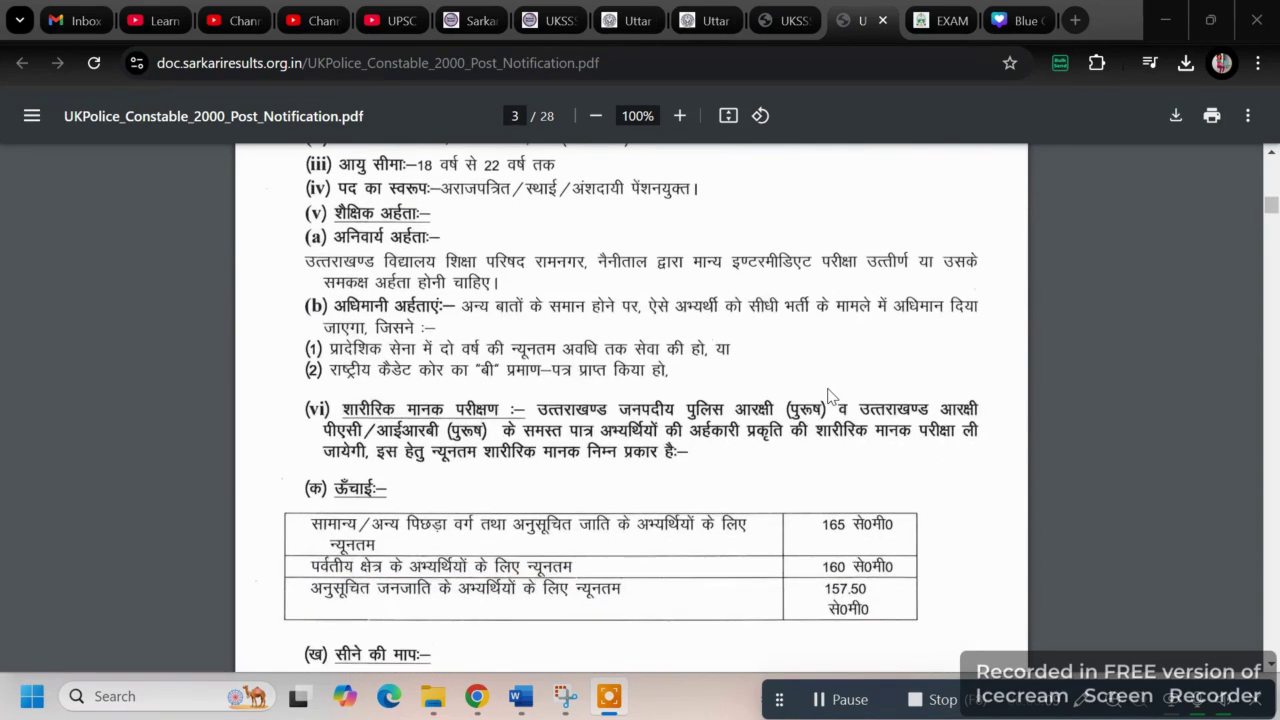
scroll(828, 396, down, 10)
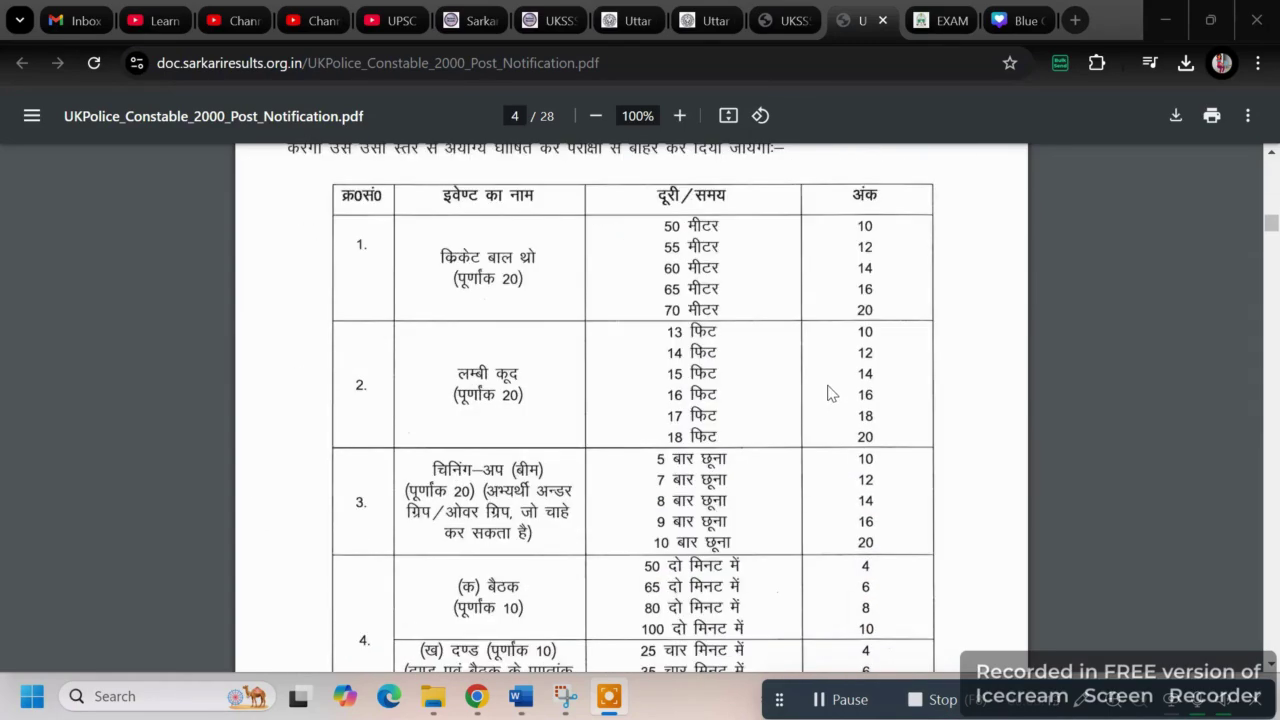
scroll(835, 388, down, 10)
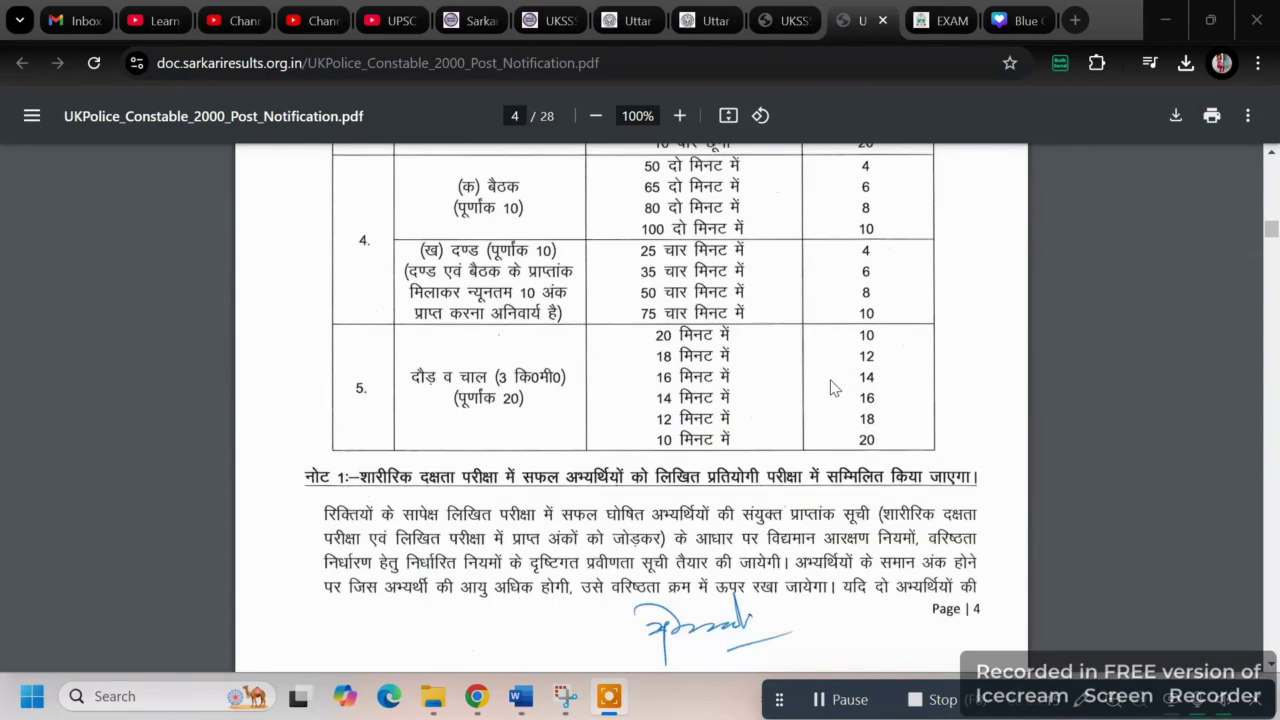
scroll(835, 388, down, 3)
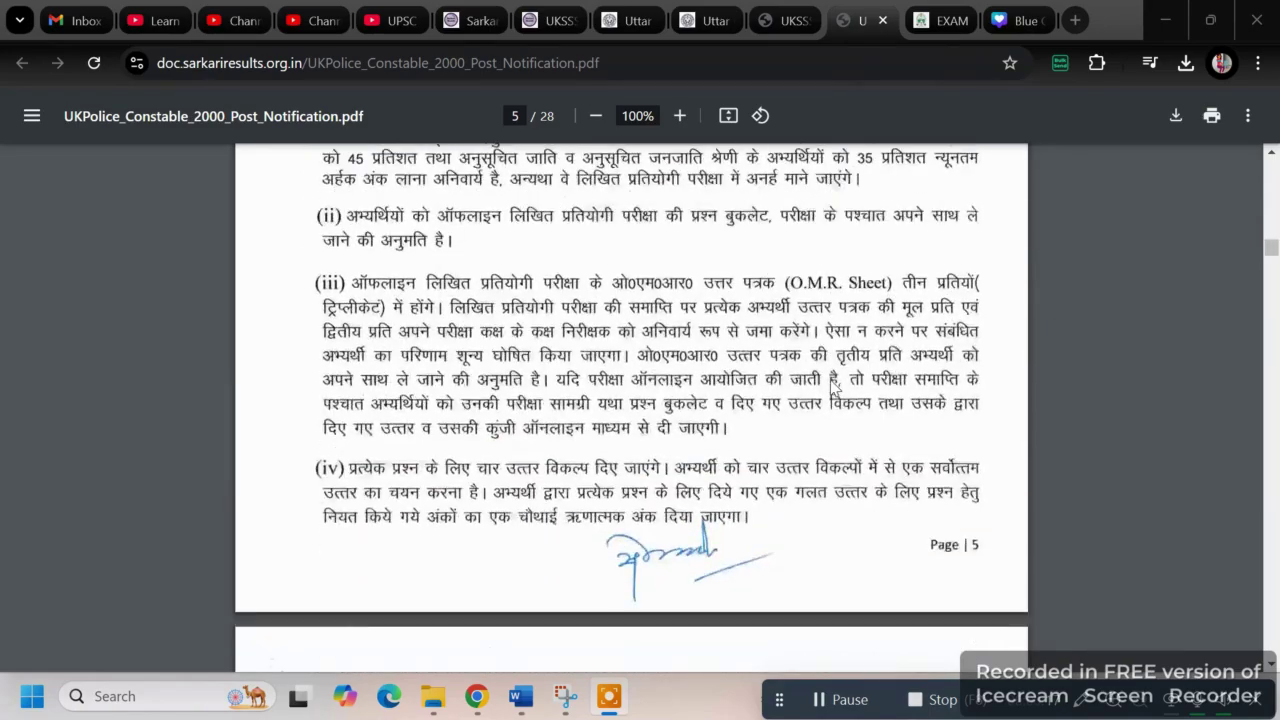
- Examine section 08 on the written exam syllabus and answer process, and continue through the registration, nationality and reservation rules
scroll(535, 378, up, 7)
scroll(535, 378, down, 15)
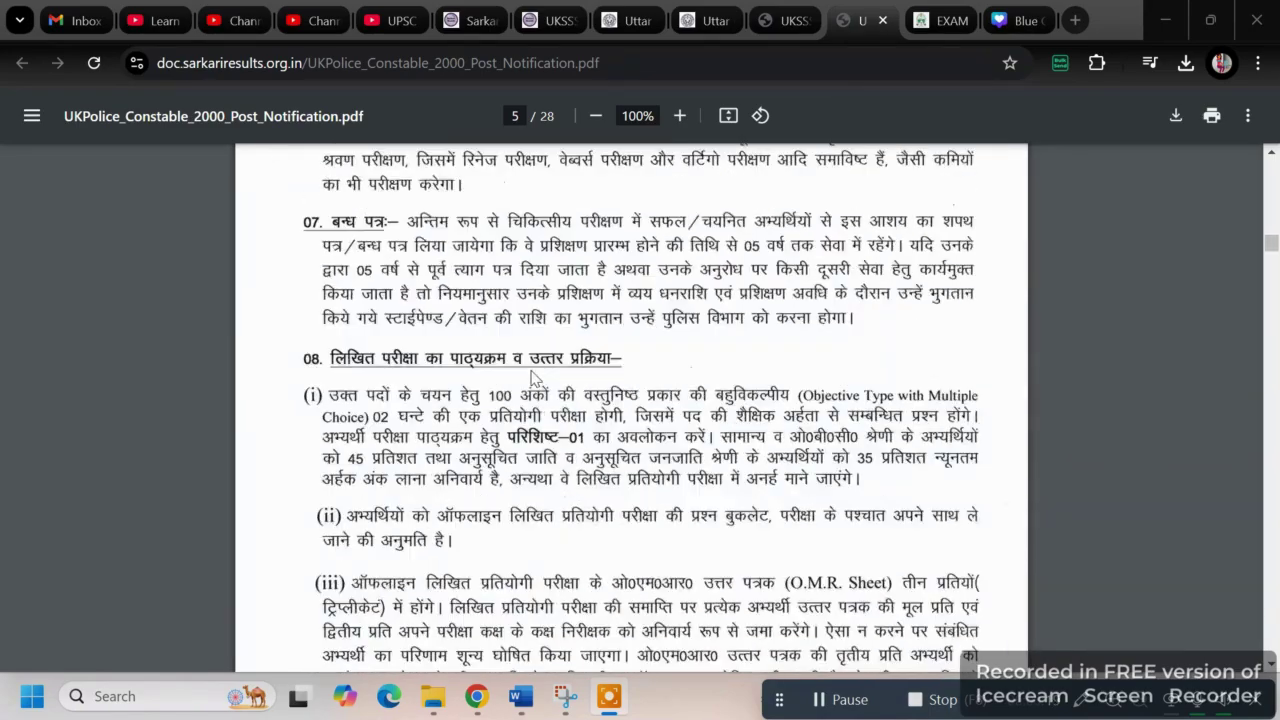
scroll(535, 378, down, 15)
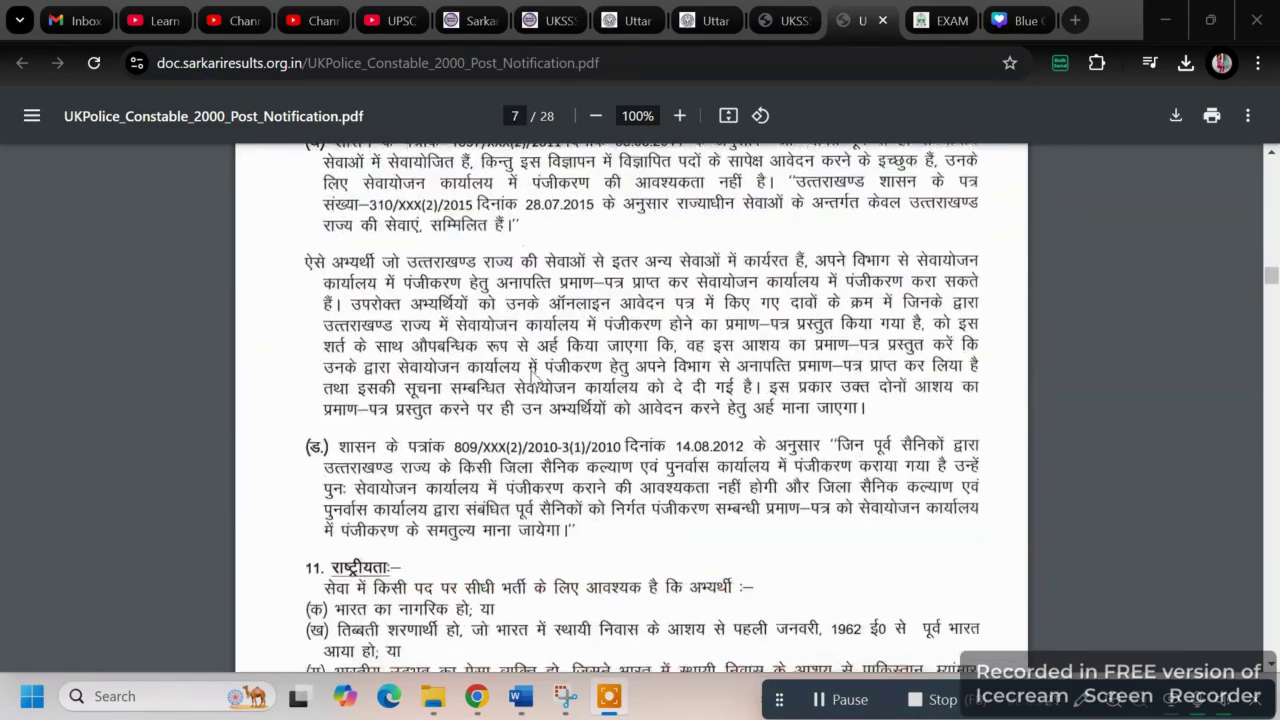
scroll(533, 378, down, 15)
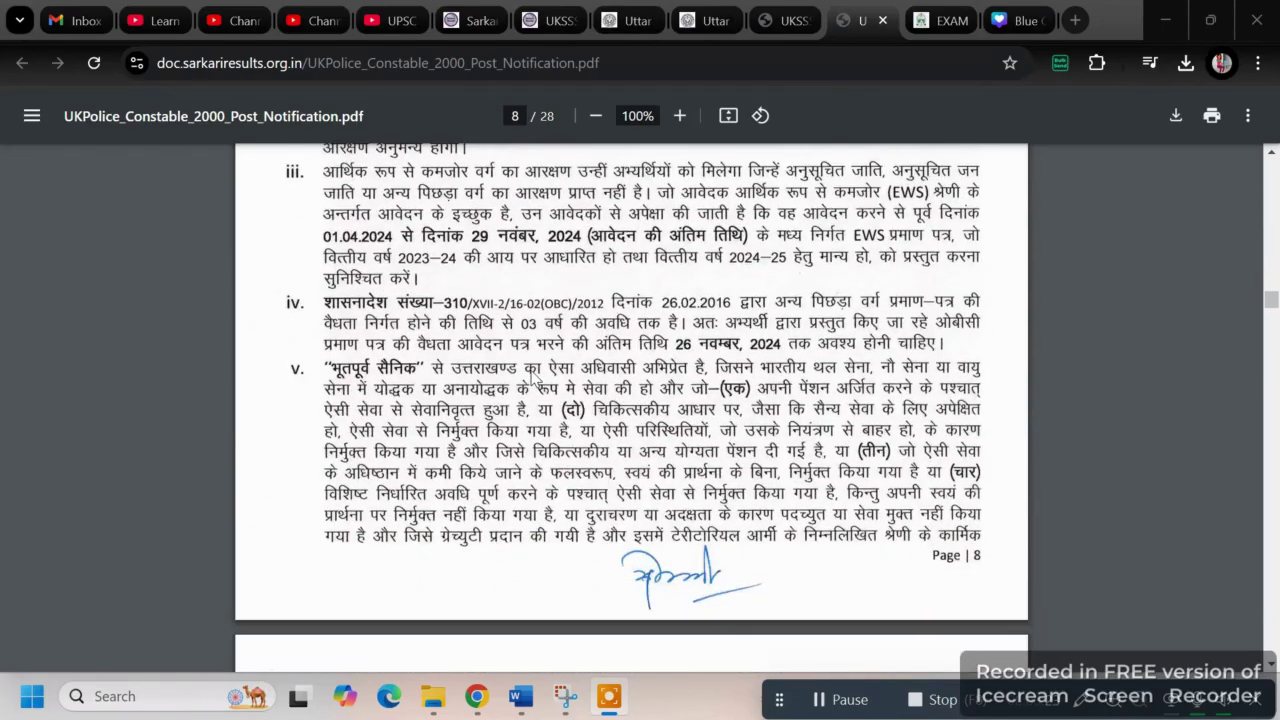
- View the skilled sportspersons' horizontal reservation table on page 9 and the five online application steps in section 16
scroll(535, 378, down, 1)
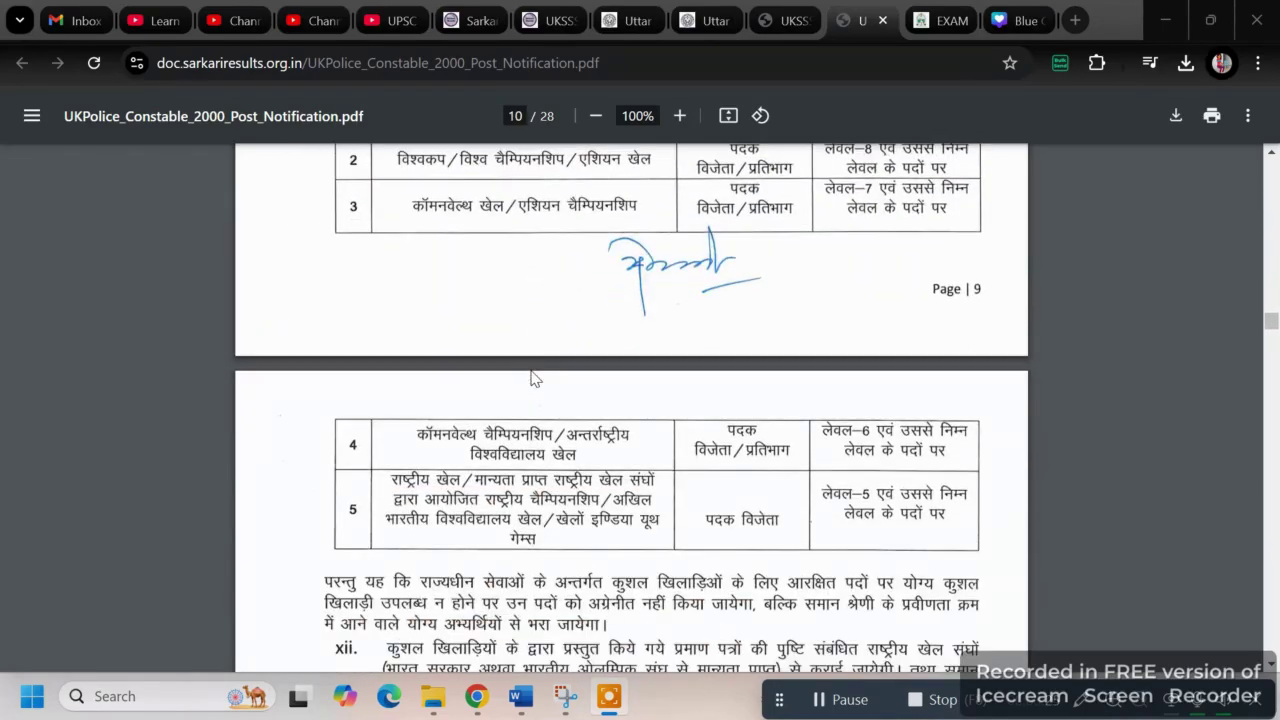
scroll(533, 378, up, 4)
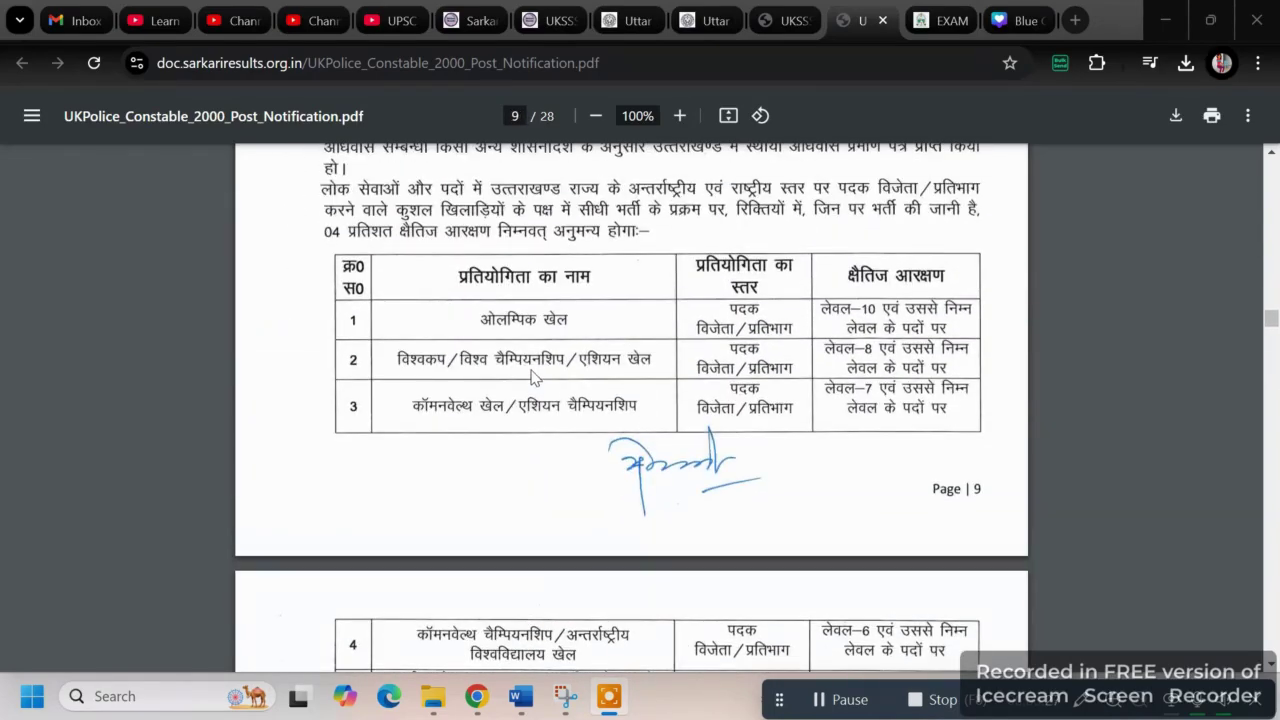
scroll(533, 378, down, 20)
scroll(533, 378, up, 8)
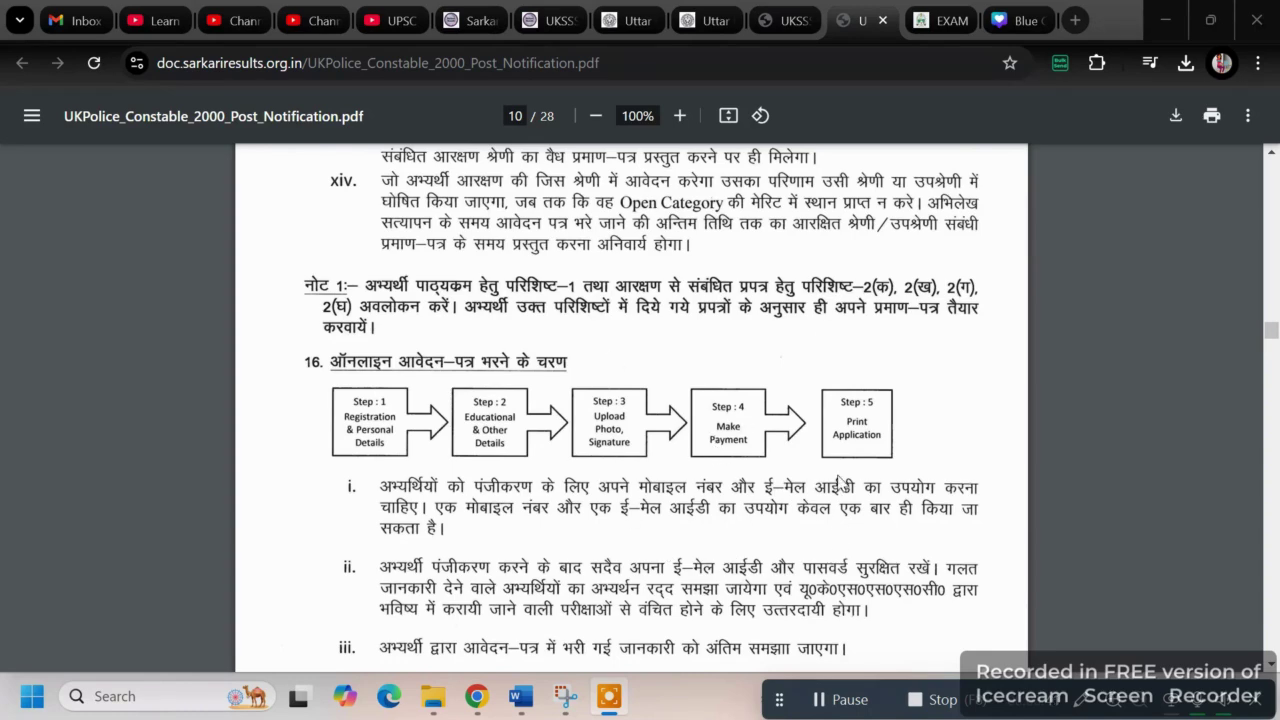
- Read the online application rules, the category-wise fee table in section 17 and the important instructions in section 18
scroll(712, 355, down, 10)
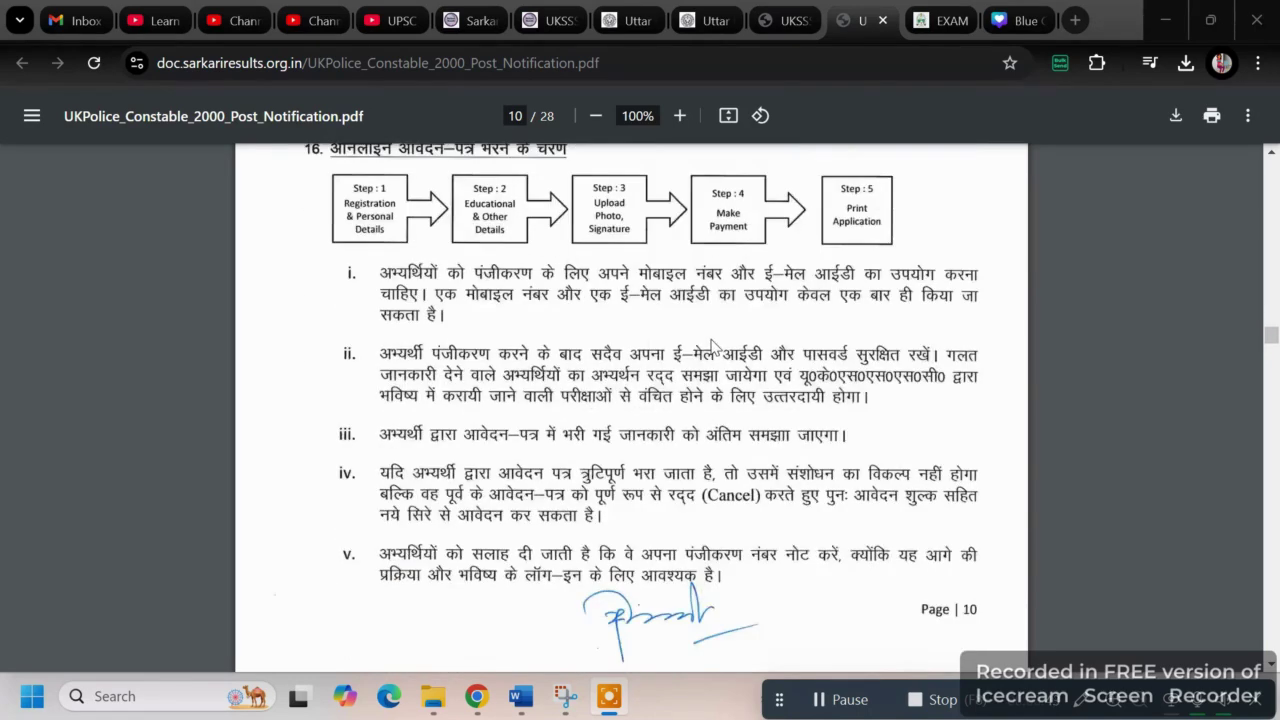
scroll(712, 345, down, 4)
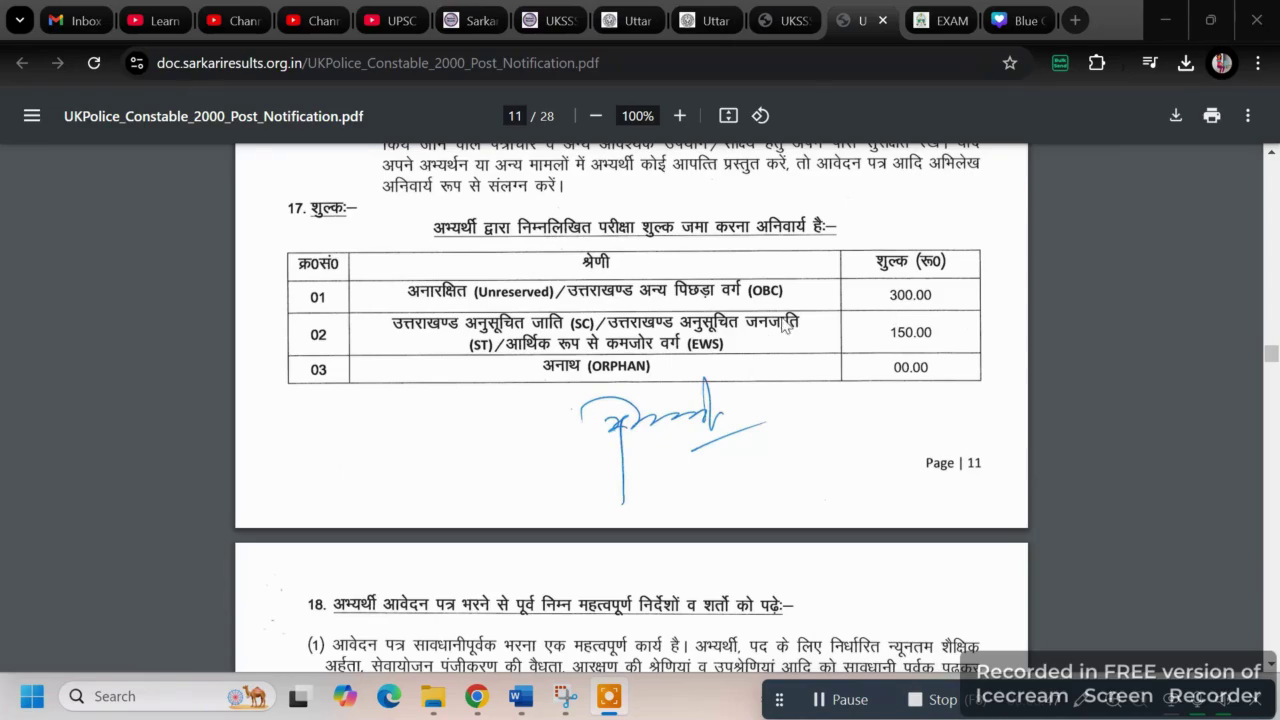
scroll(875, 318, down, 3)
scroll(875, 318, down, 20)
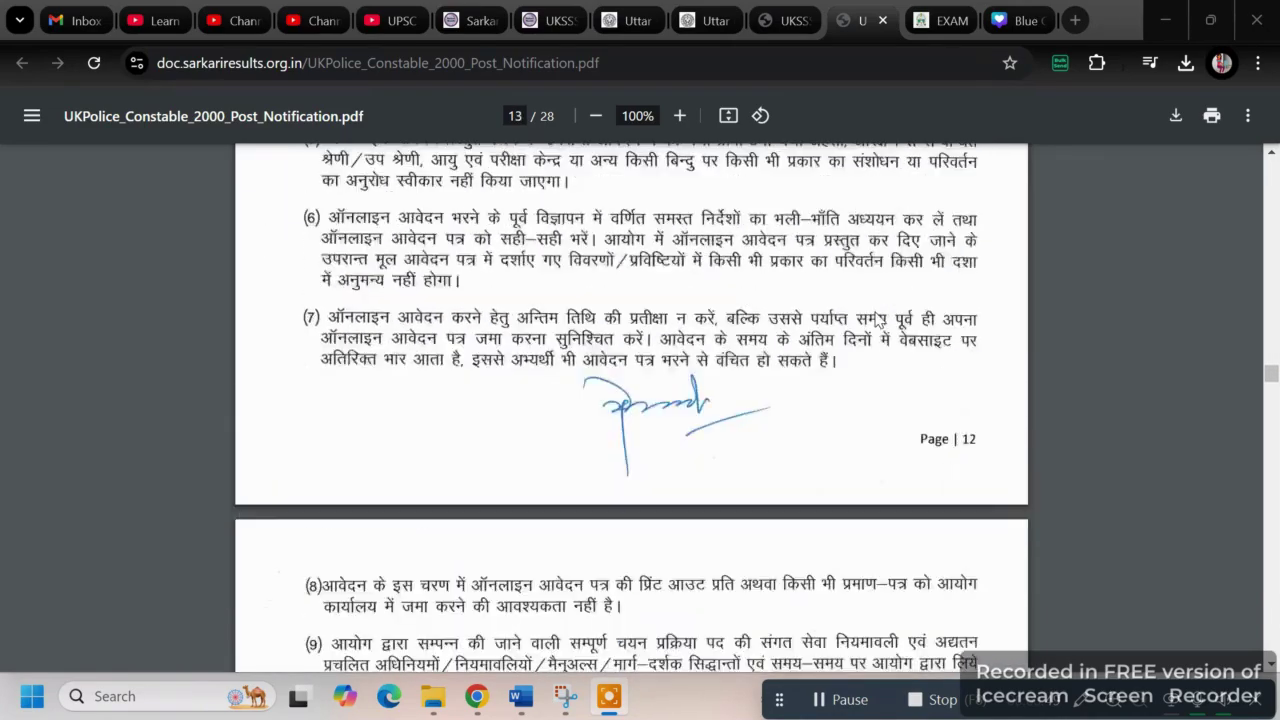
scroll(875, 318, down, 12)
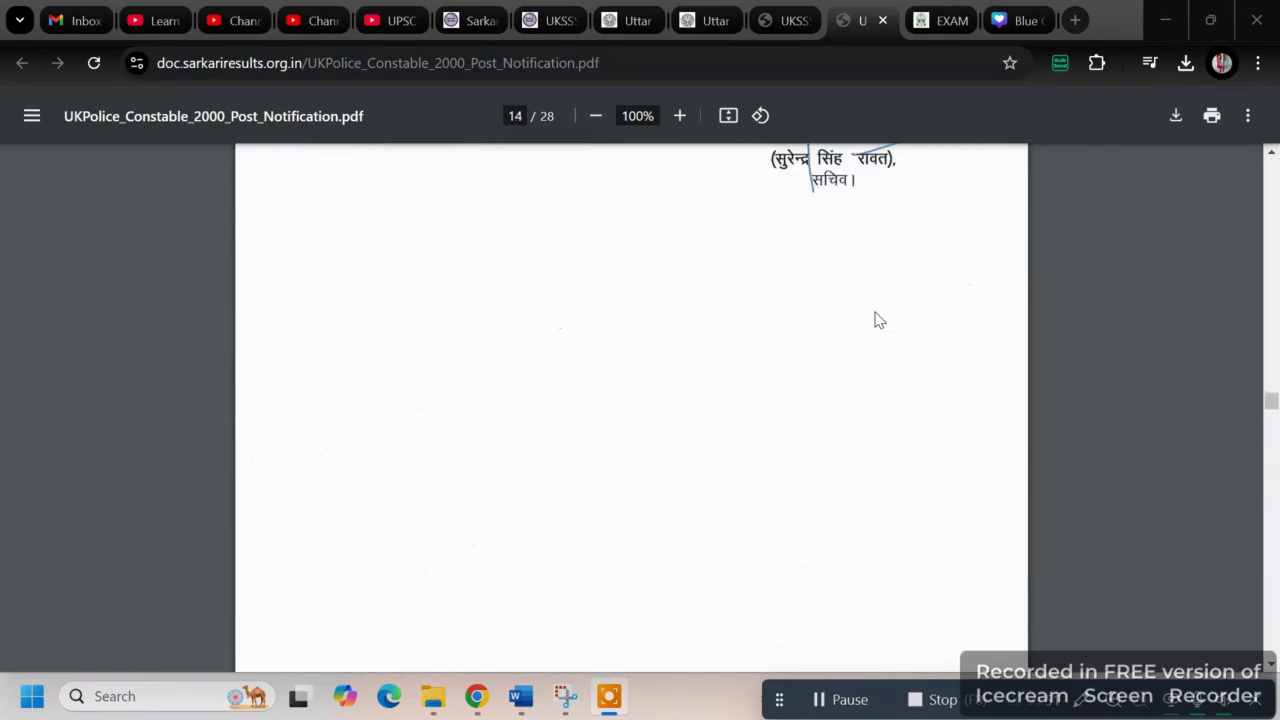
- Skim the certificate formats in the notification's appendices and continue to the syllabus on its last page
scroll(875, 318, down, 15)
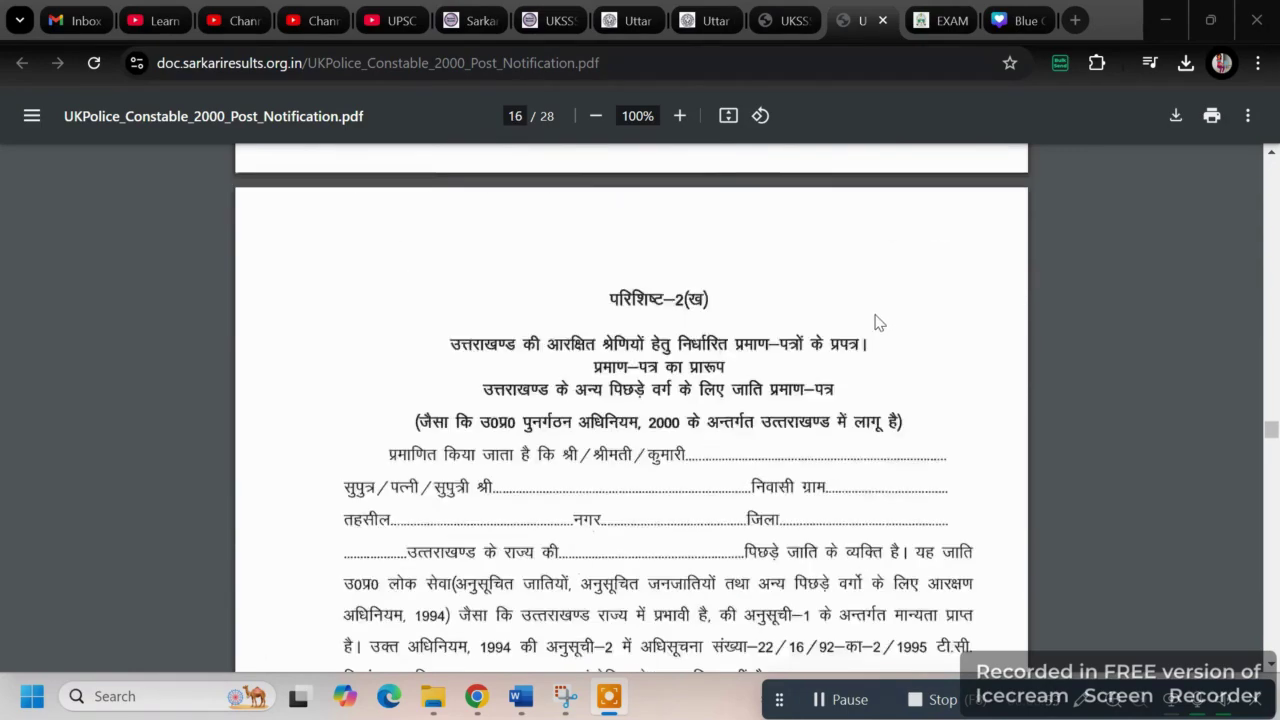
scroll(878, 323, down, 10)
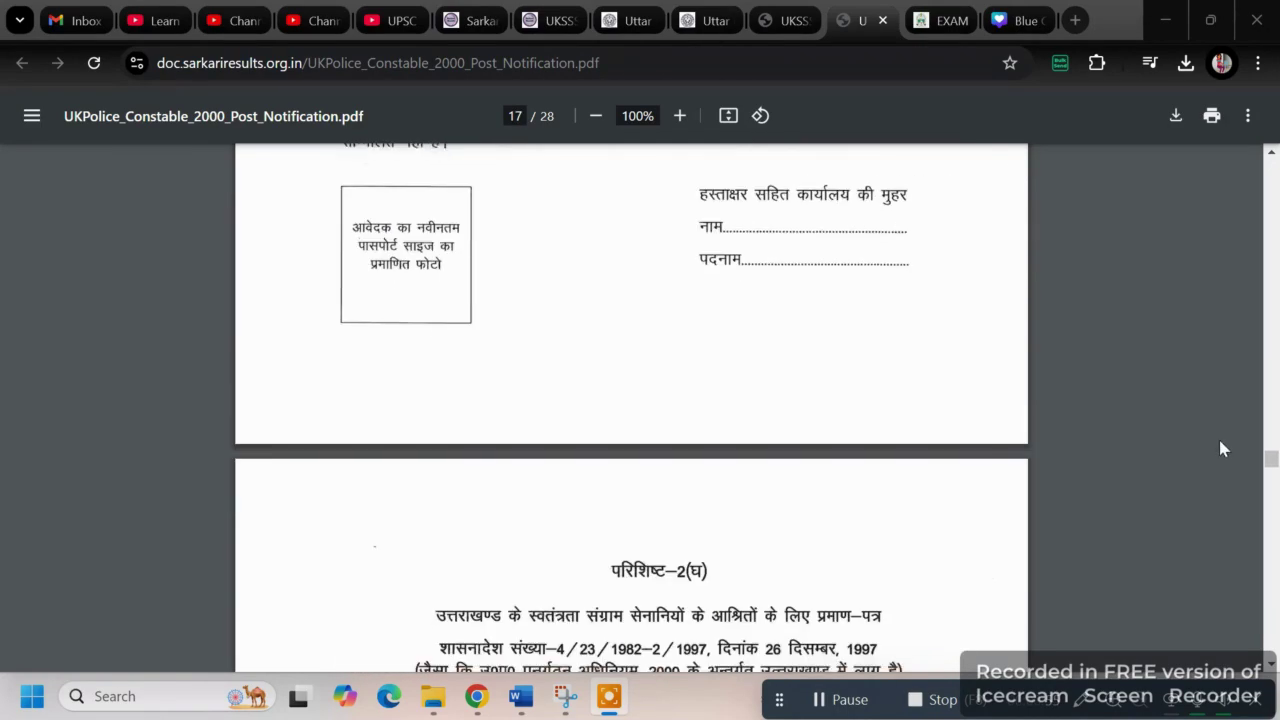
drag(1274, 476, 1274, 670)
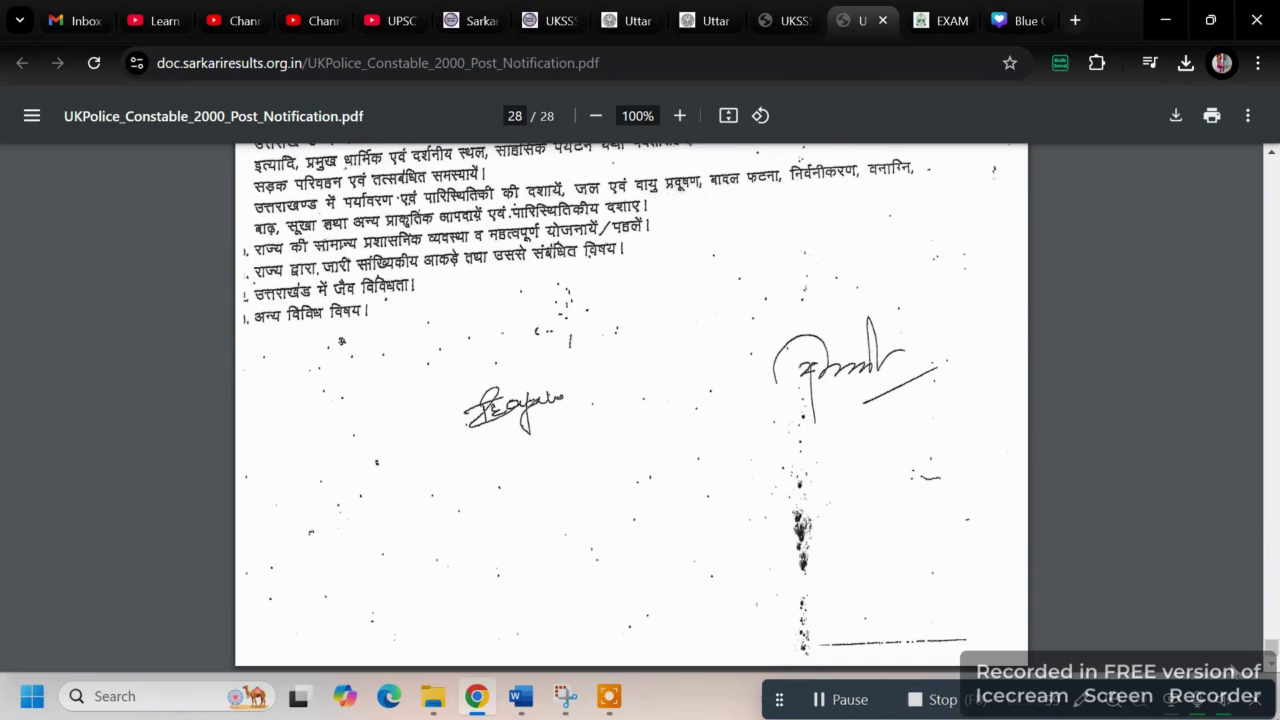
- Switch to the UKSSSC exam page and read the advertisement details and the instructions for filling up the online application form
click(941, 24)
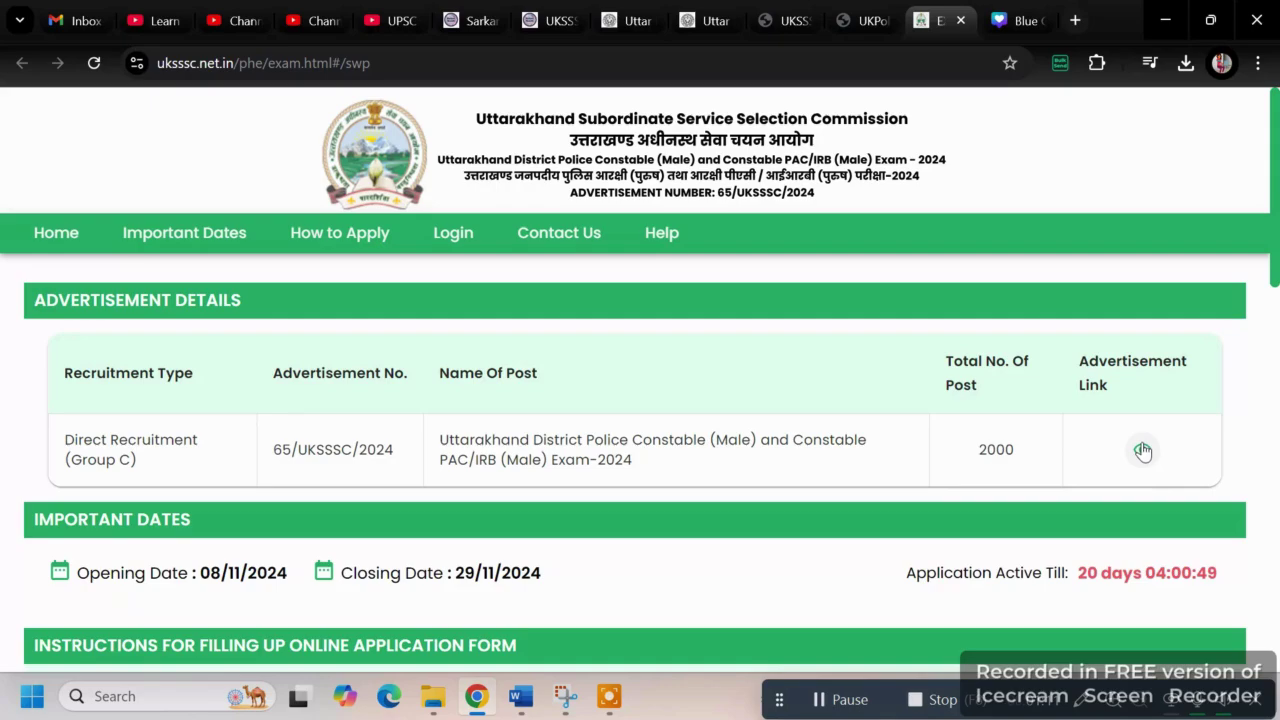
scroll(1142, 451, down, 7)
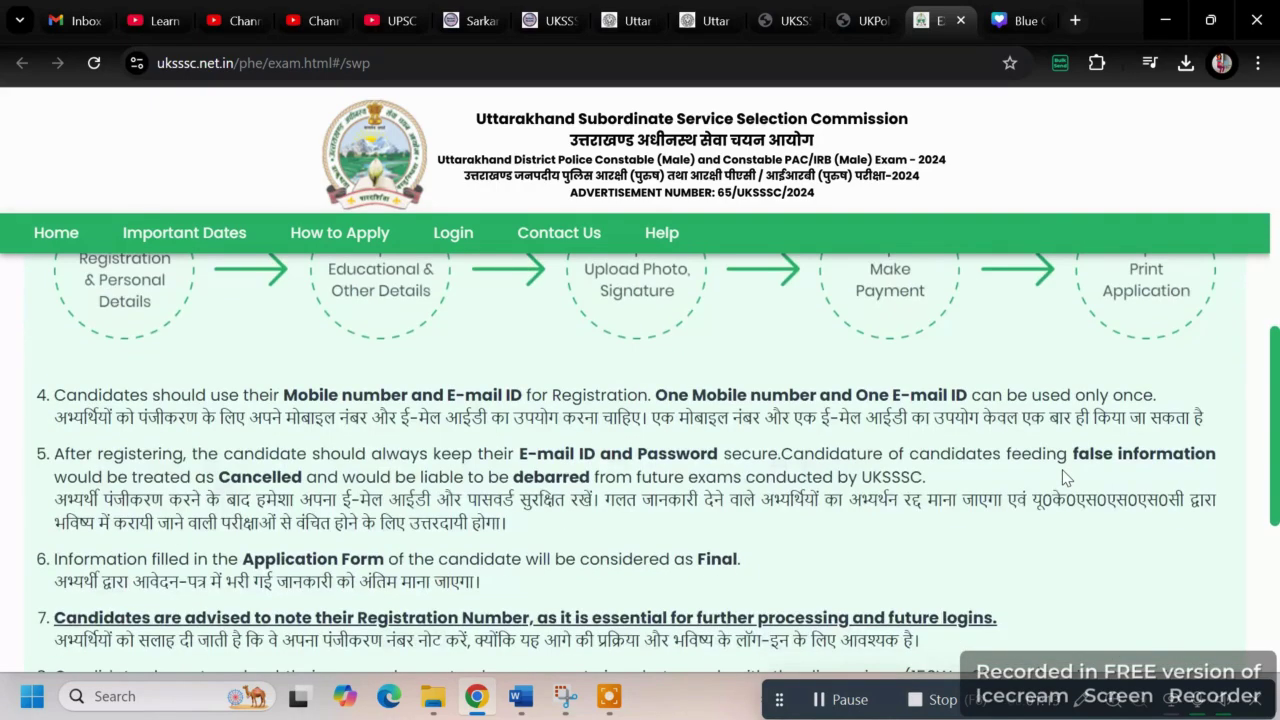
scroll(503, 522, up, 2)
scroll(1120, 507, down, 3)
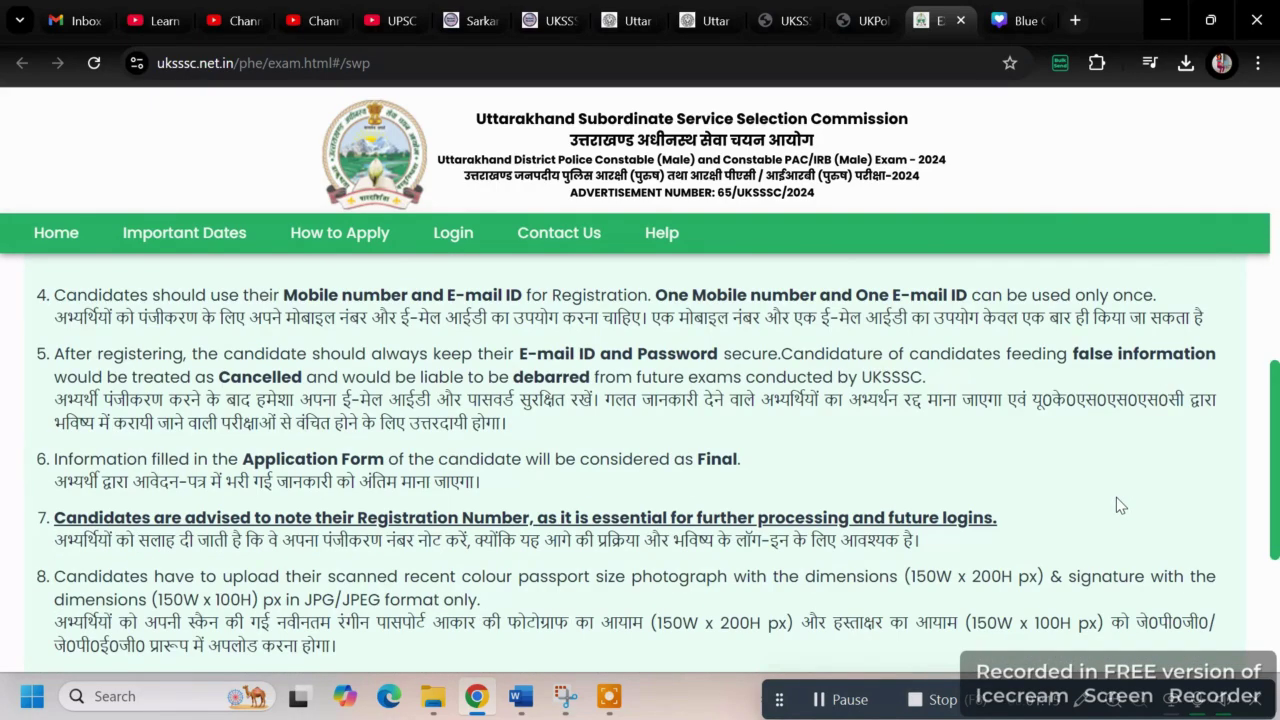
scroll(1118, 500, down, 3)
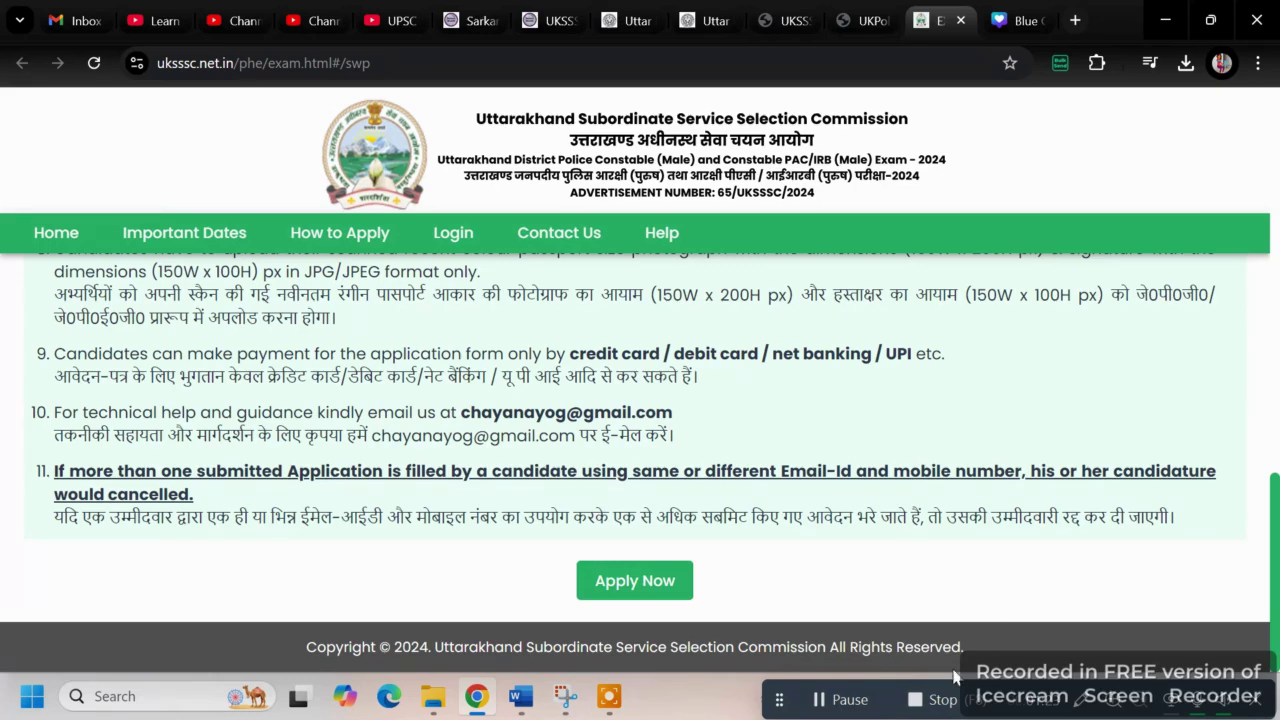
- Open the online application form and answer No to the question about 3 years of regular Home Guard service
click(636, 590)
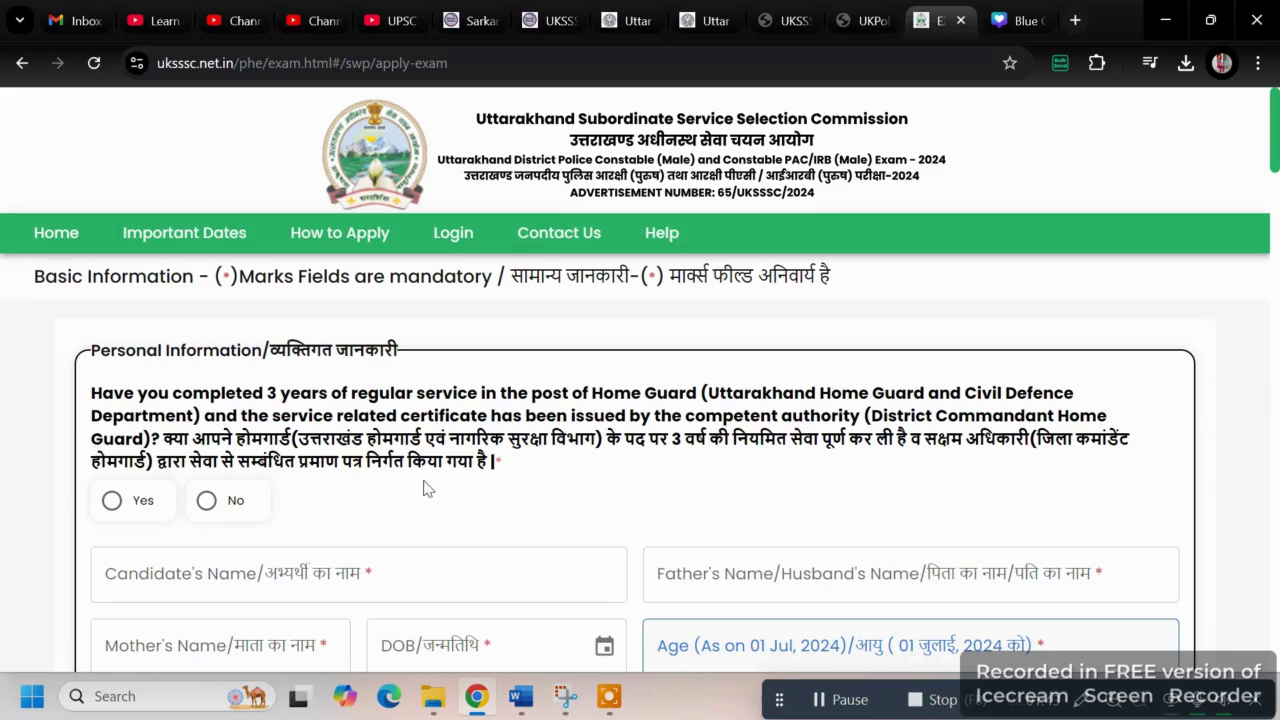
click(111, 504)
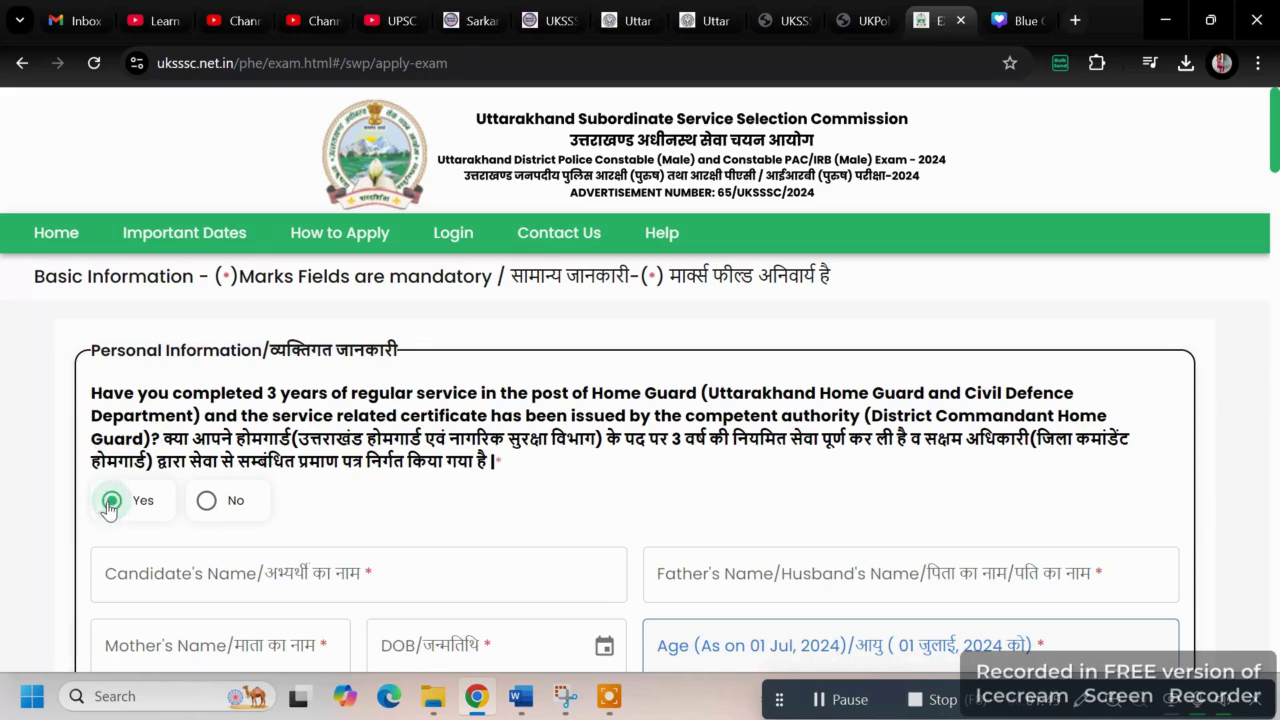
click(206, 500)
- Go through the candidate's, father's and mother's name, date of birth and age fields, leaving them blank
scroll(333, 433, down, 2)
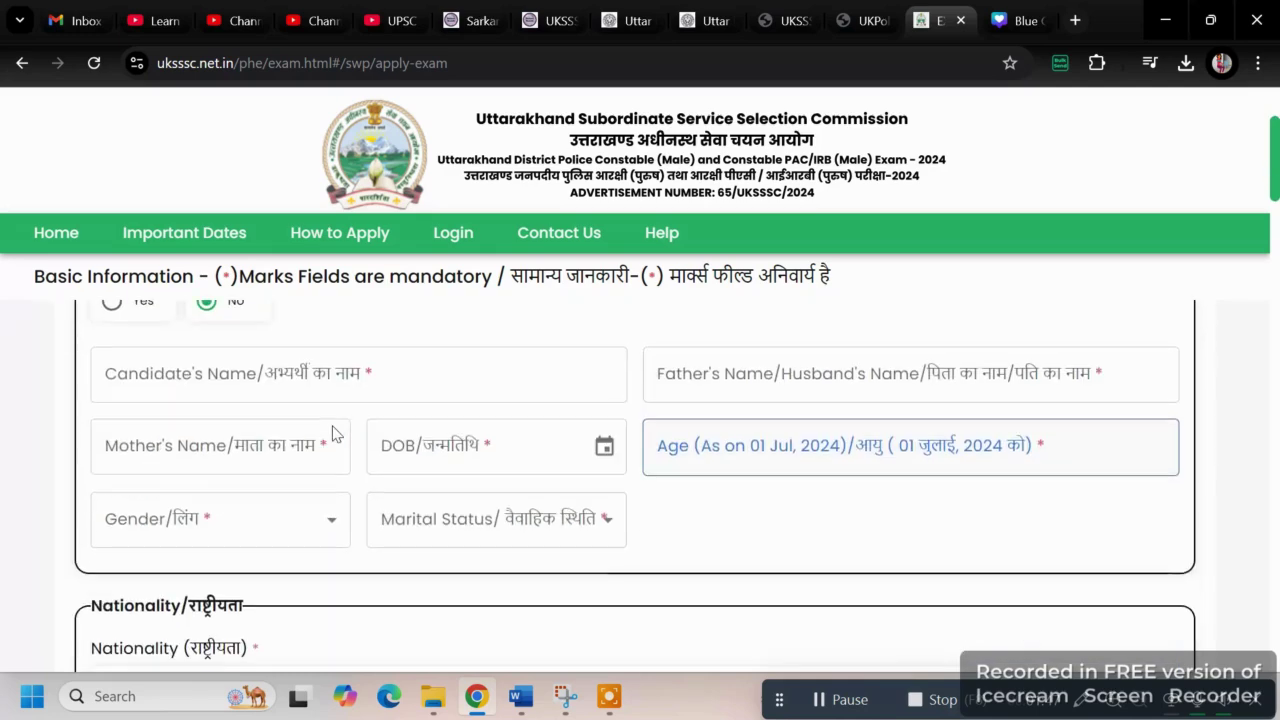
click(149, 362)
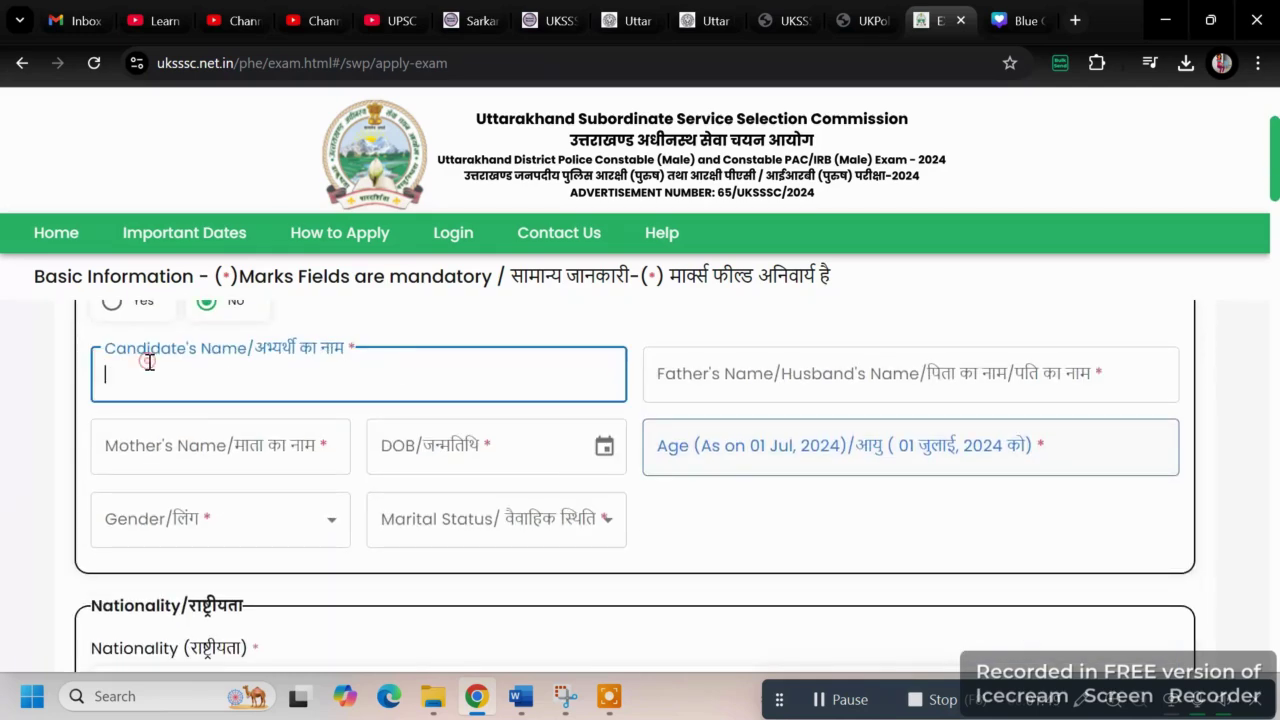
click(768, 357)
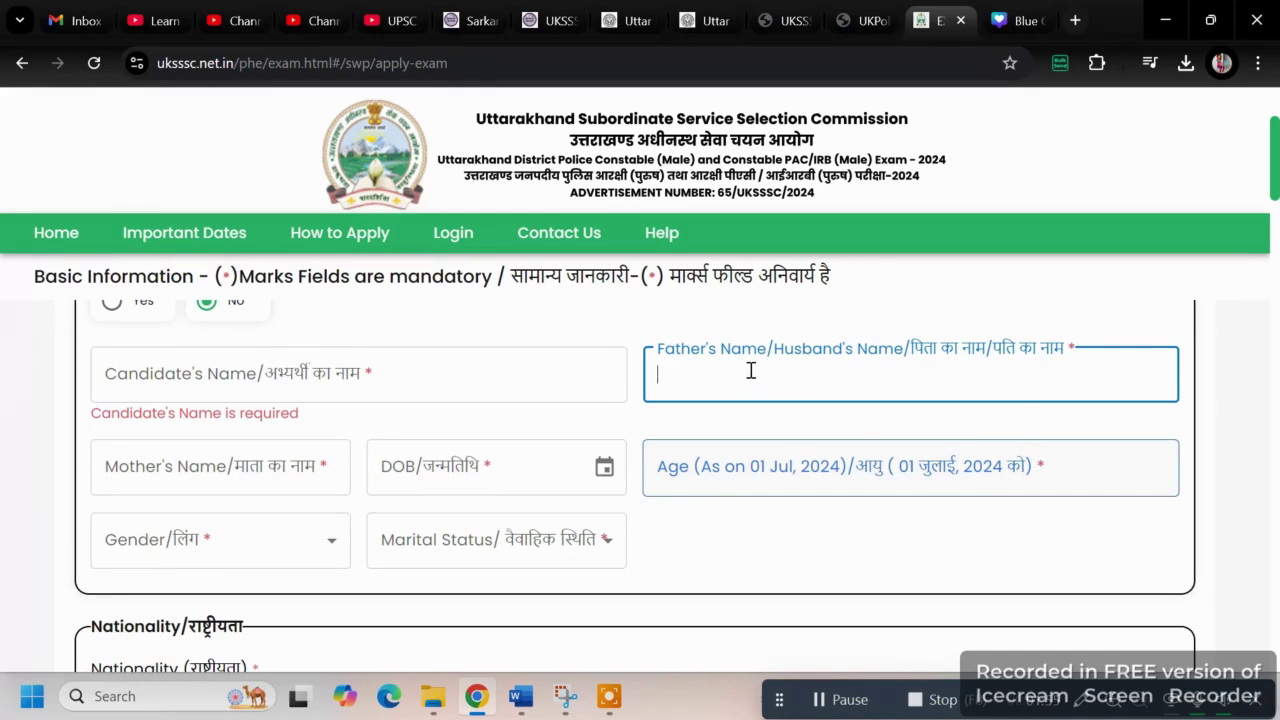
click(241, 479)
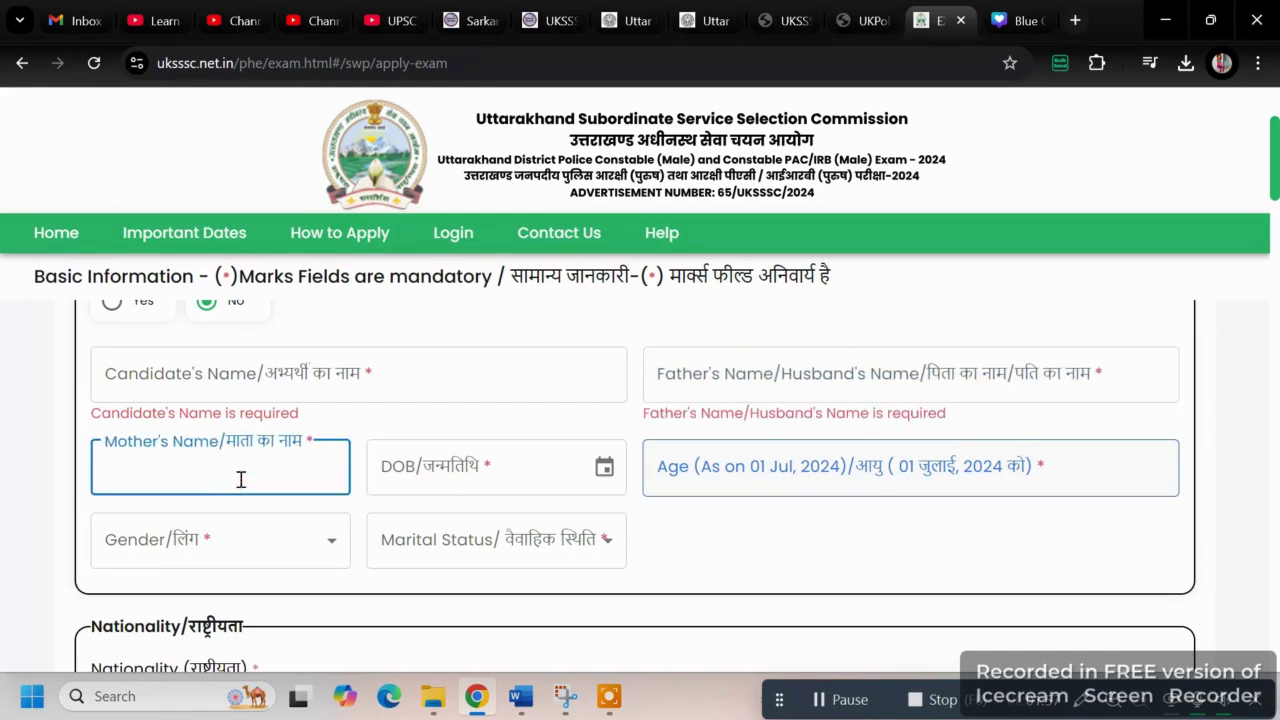
click(491, 484)
click(838, 474)
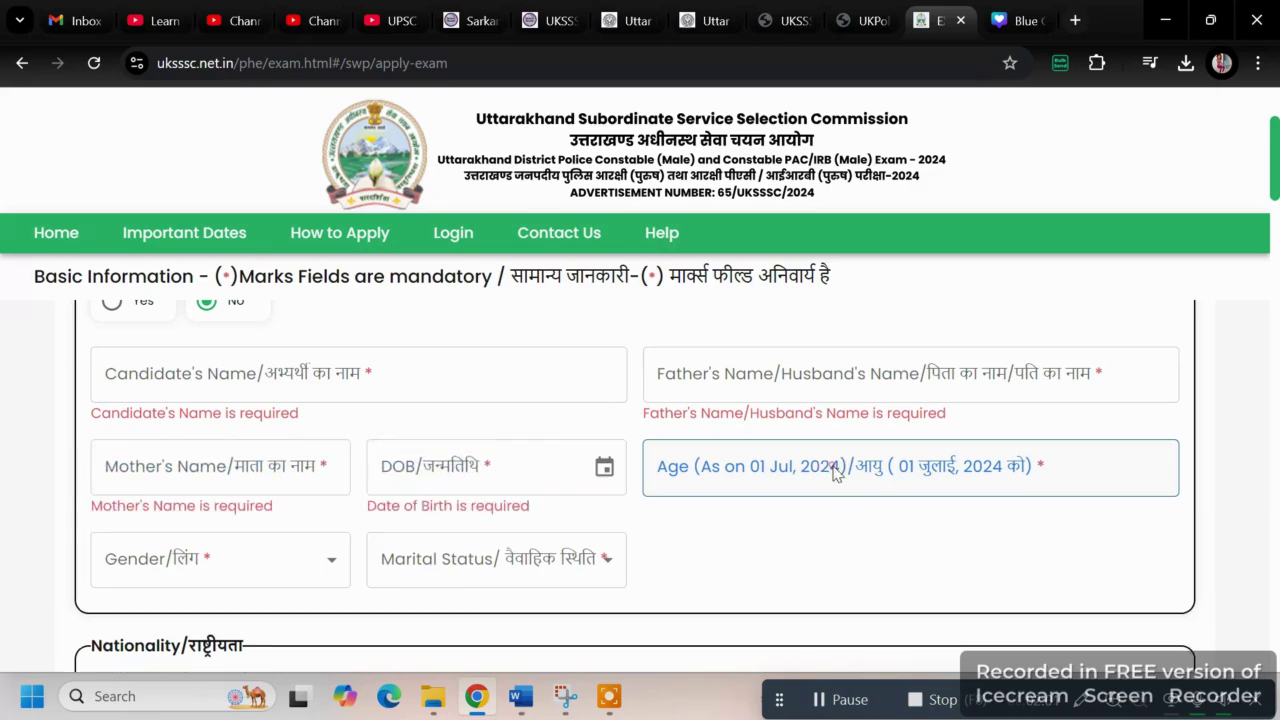
- View the available options for gender and marital status without choosing any
scroll(476, 458, down, 2)
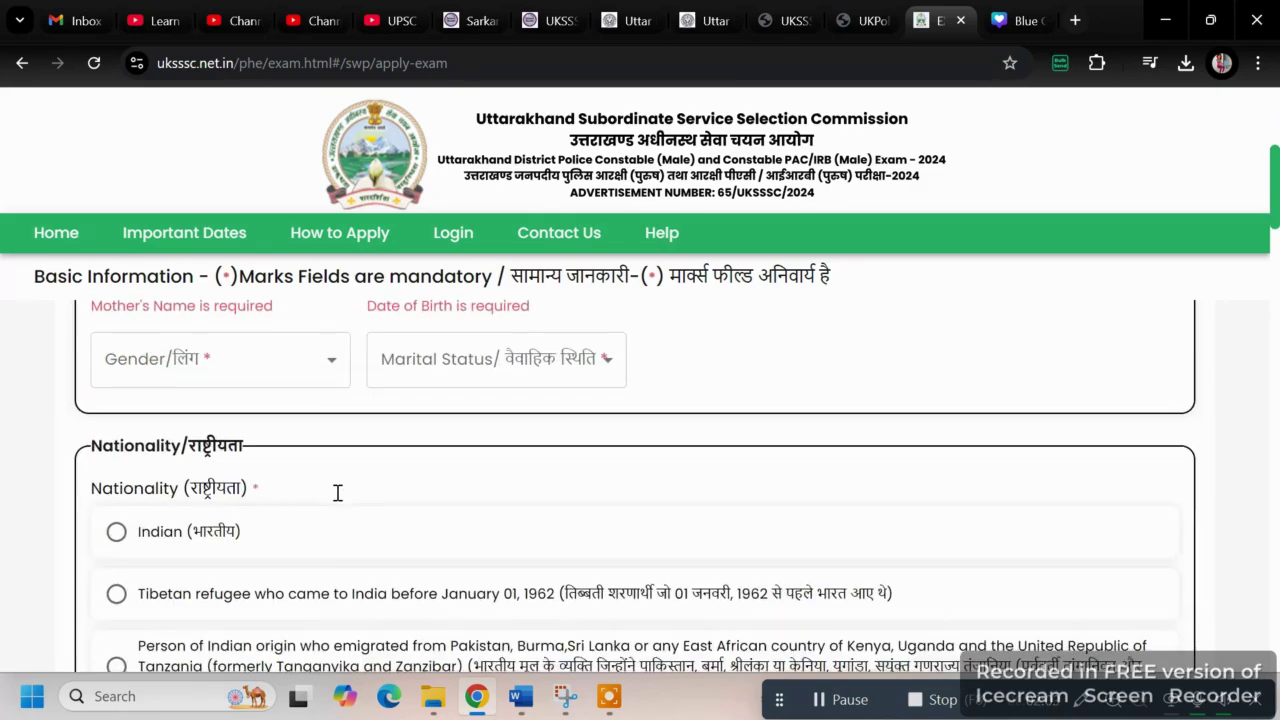
click(274, 371)
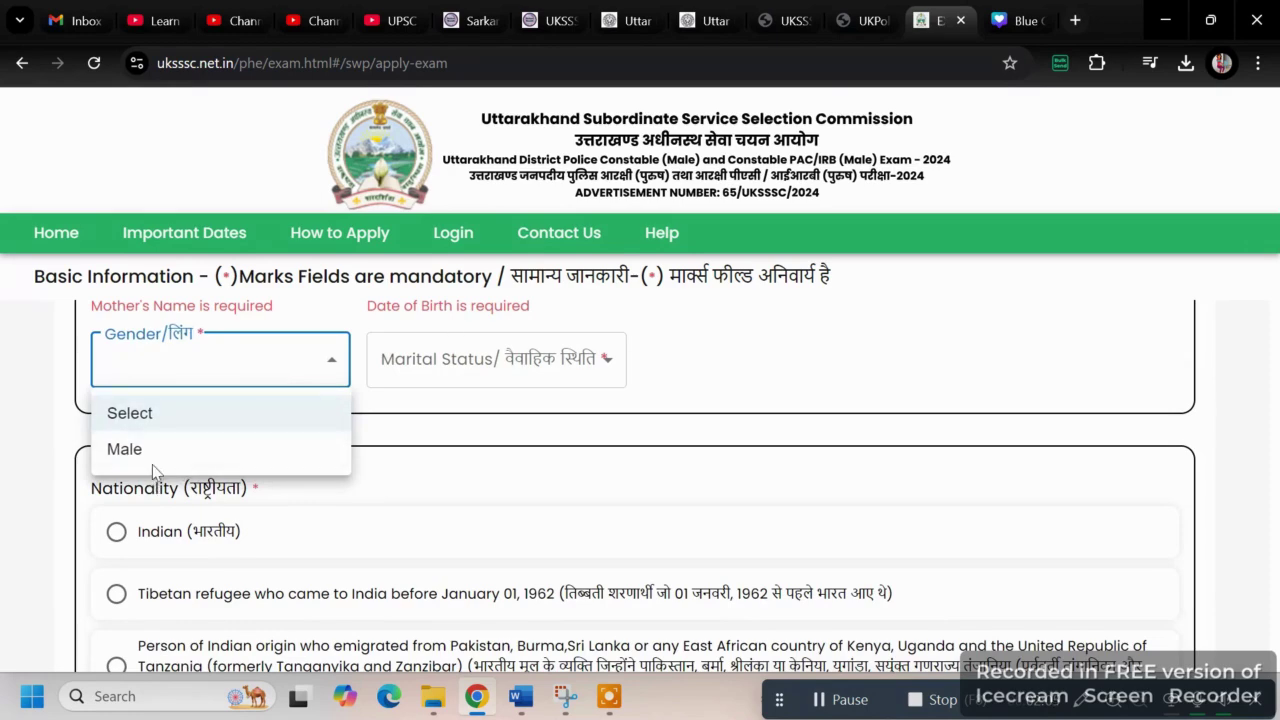
click(484, 356)
click(480, 364)
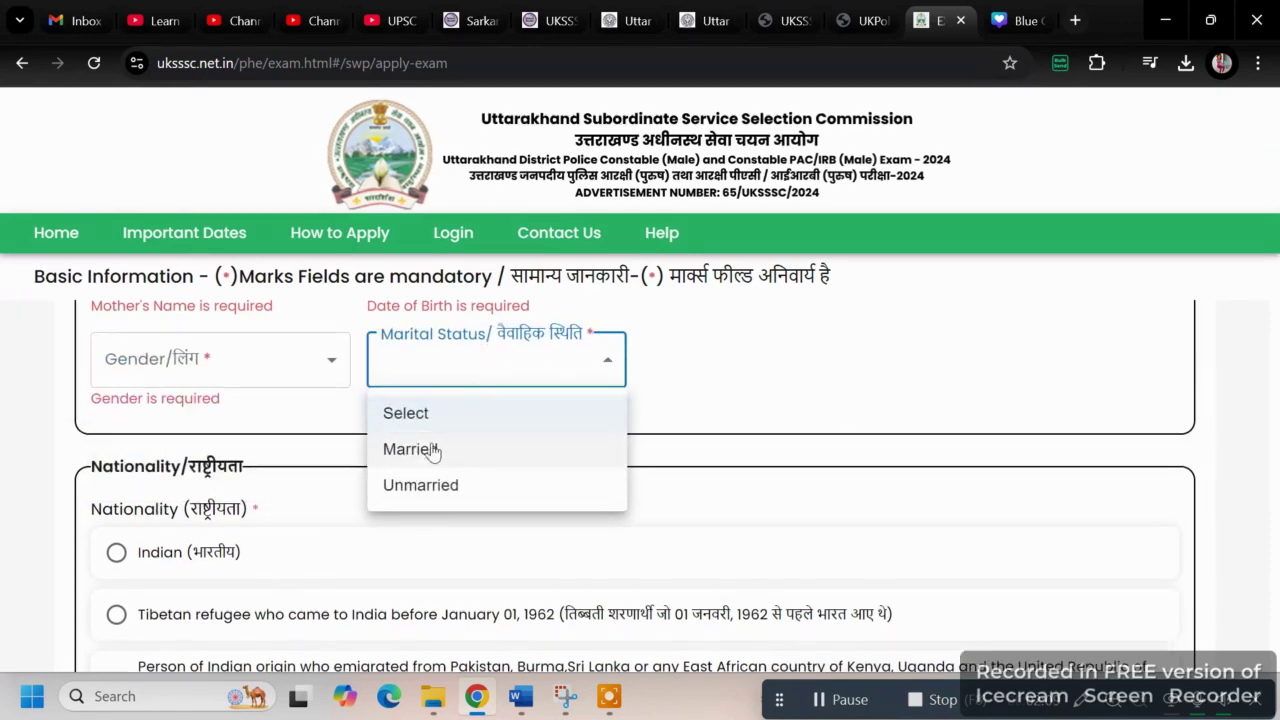
click(797, 378)
- Select Indian as the nationality
scroll(383, 393, down, 2)
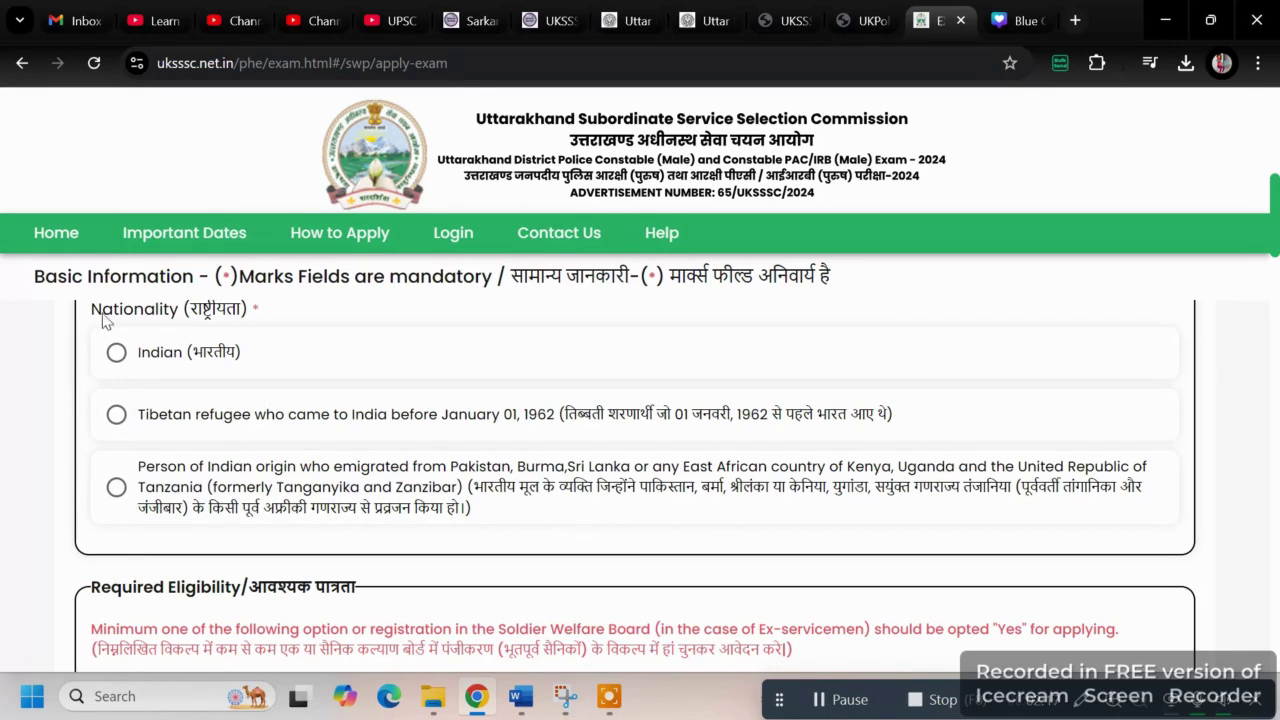
click(117, 352)
- Read the required eligibility questions on employment registration, schooling and government service, and the domicile details section
scroll(334, 435, down, 2)
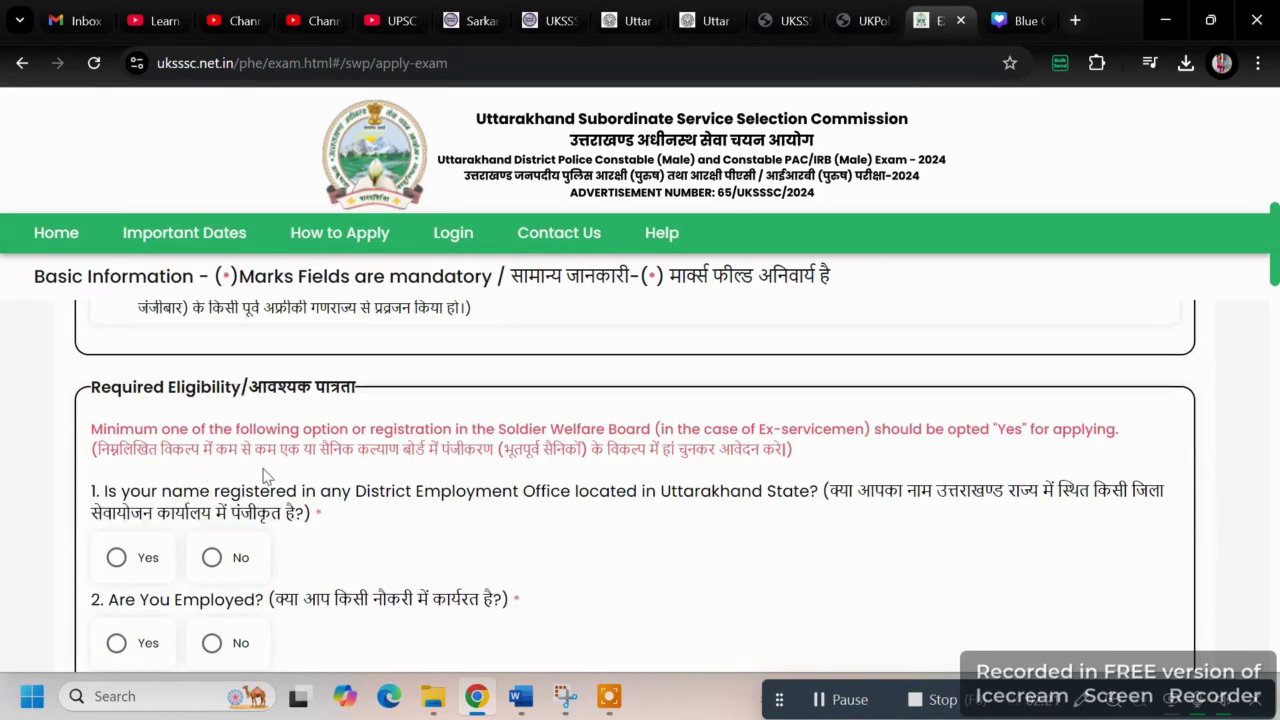
scroll(267, 440, down, 1)
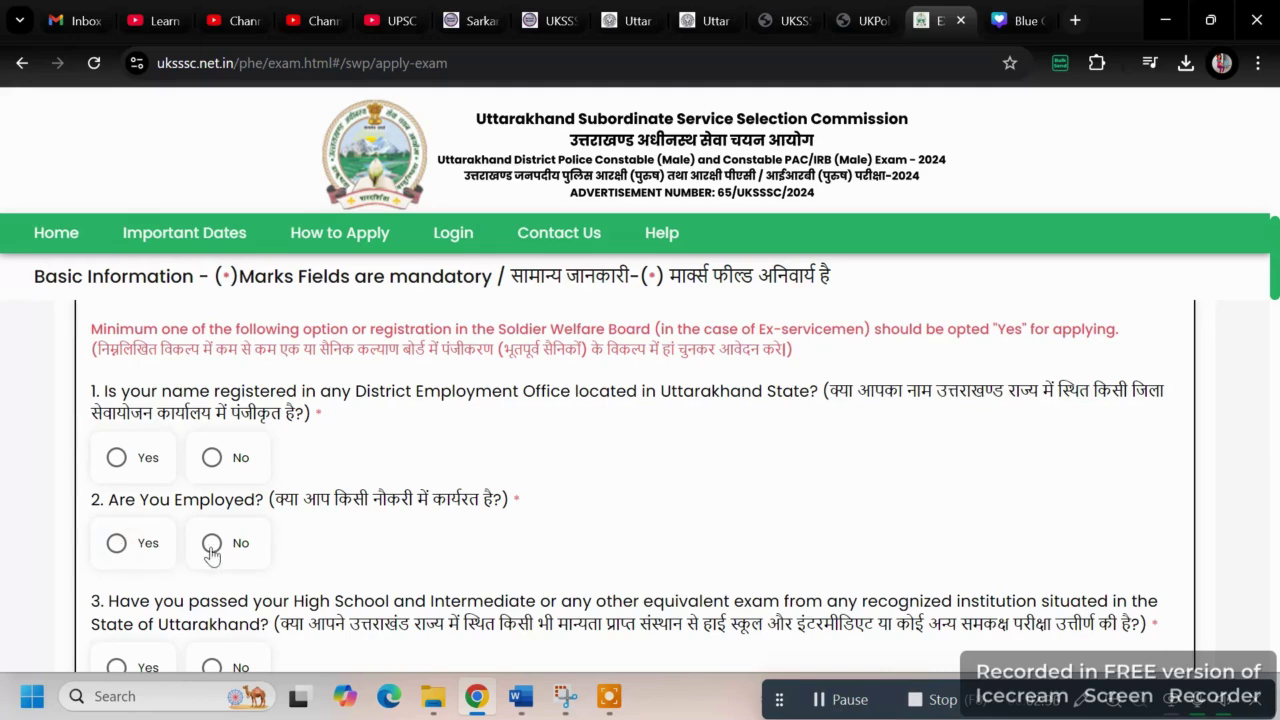
scroll(220, 550, down, 3)
scroll(230, 550, up, 2)
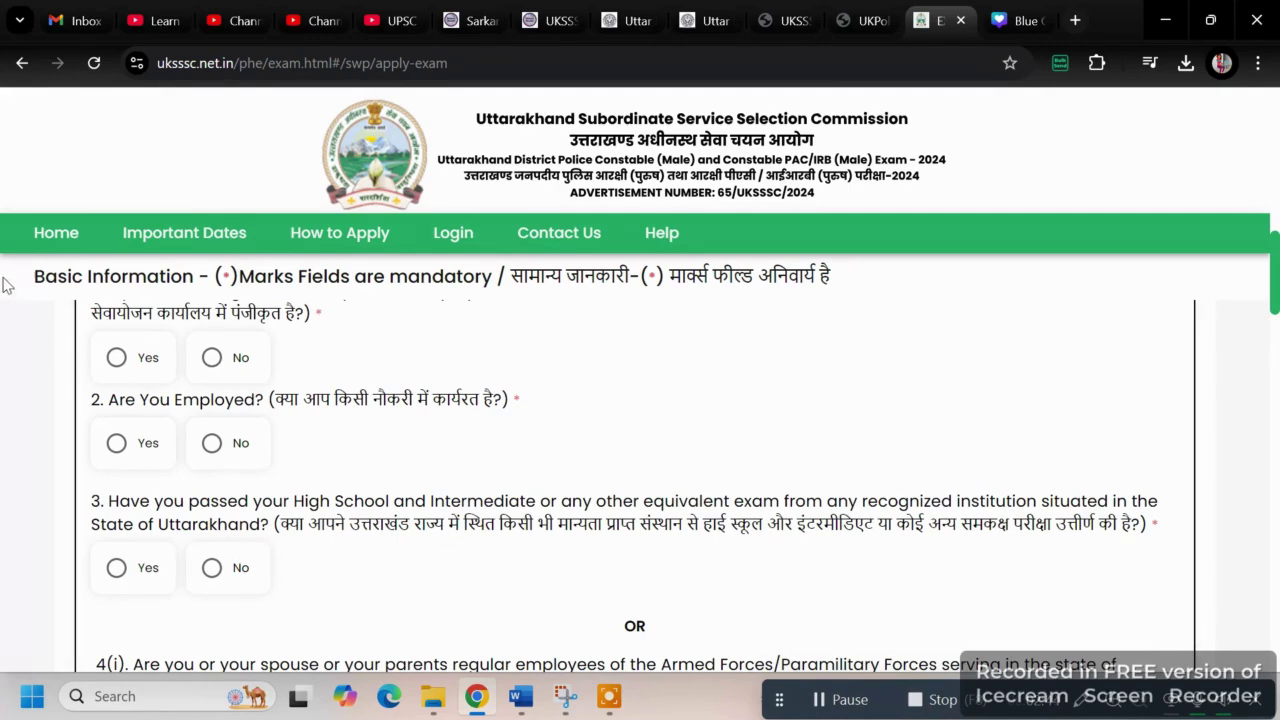
scroll(410, 382, down, 3)
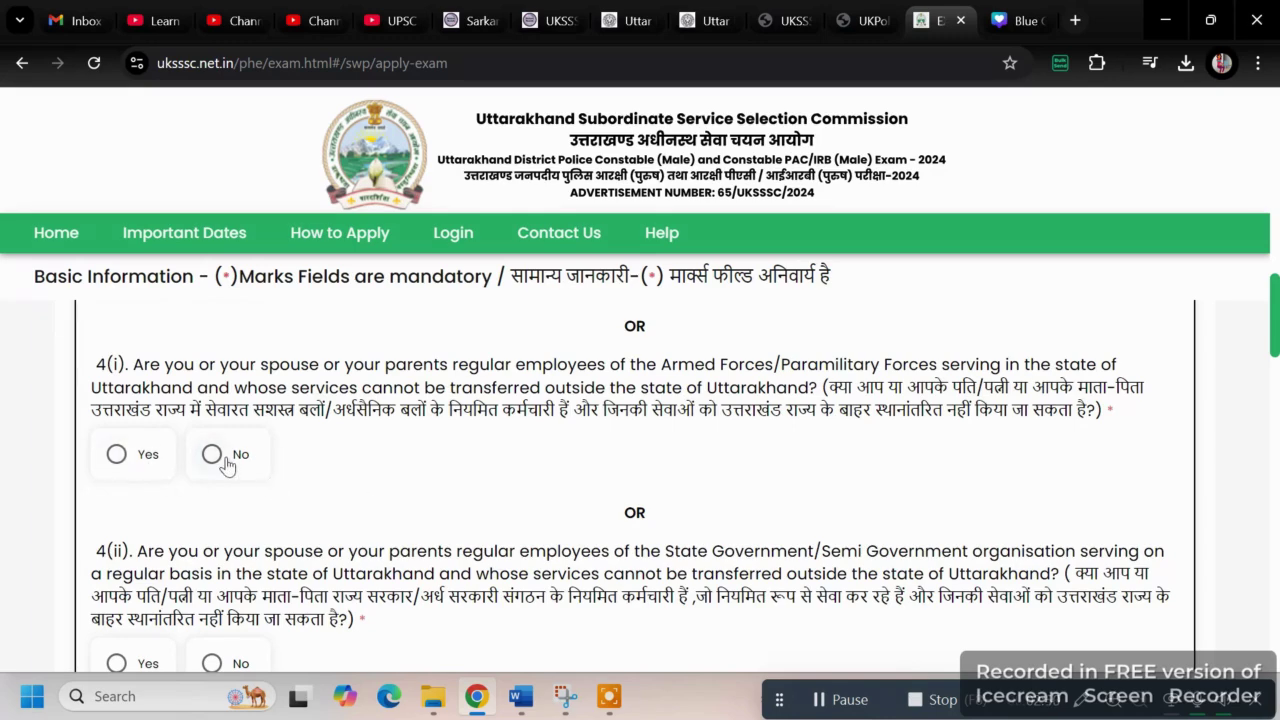
scroll(667, 386, down, 2)
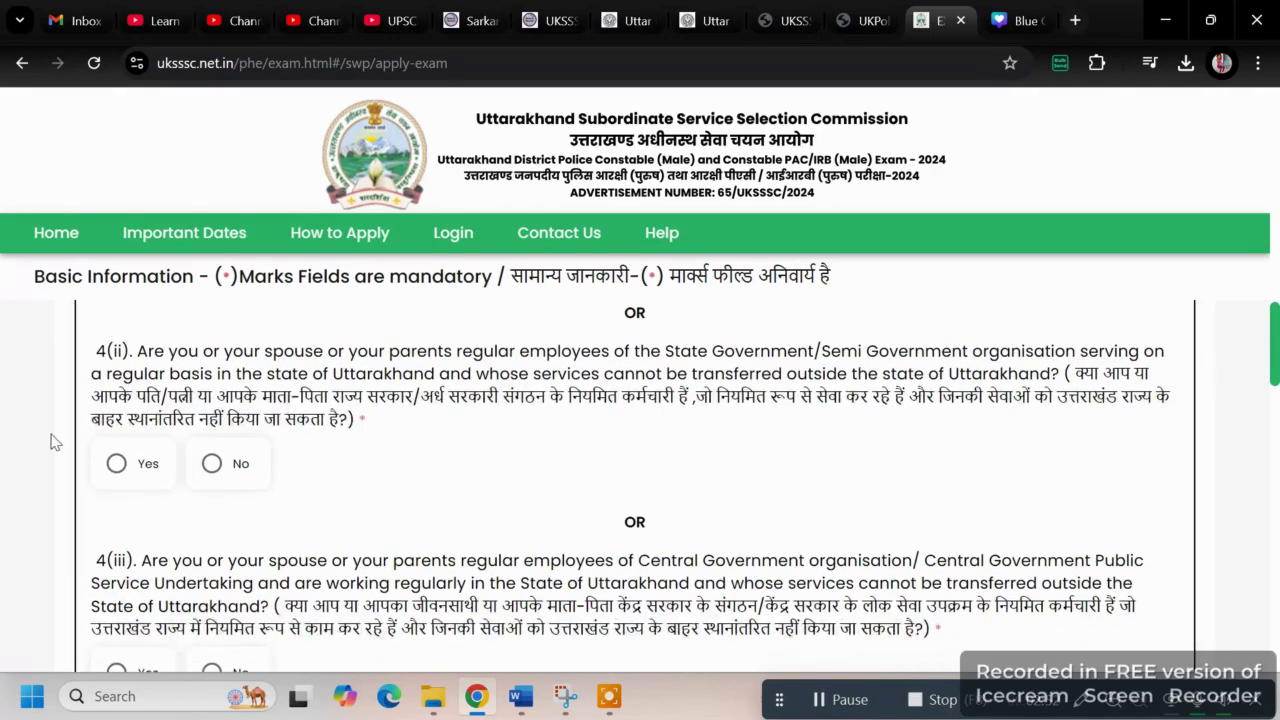
scroll(322, 465, down, 4)
scroll(322, 465, up, 1)
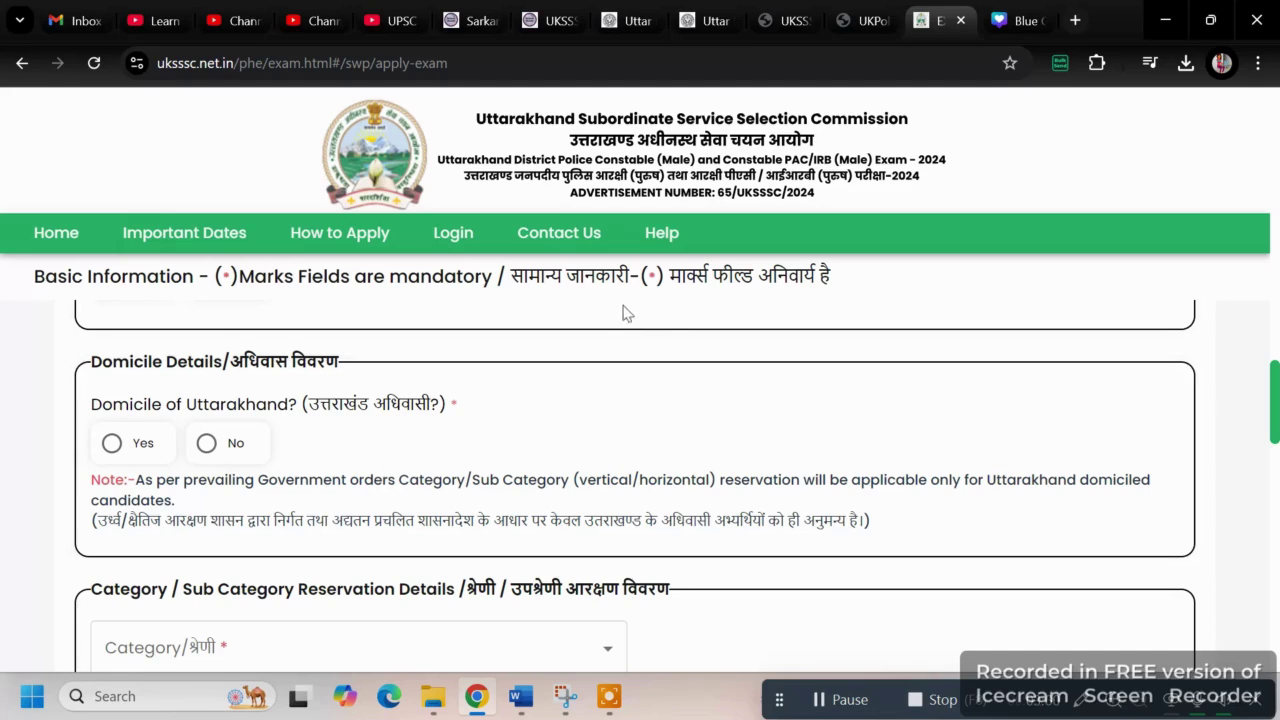
- View the category options in the reservation details and close the list without choosing one
scroll(400, 465, down, 3)
click(220, 358)
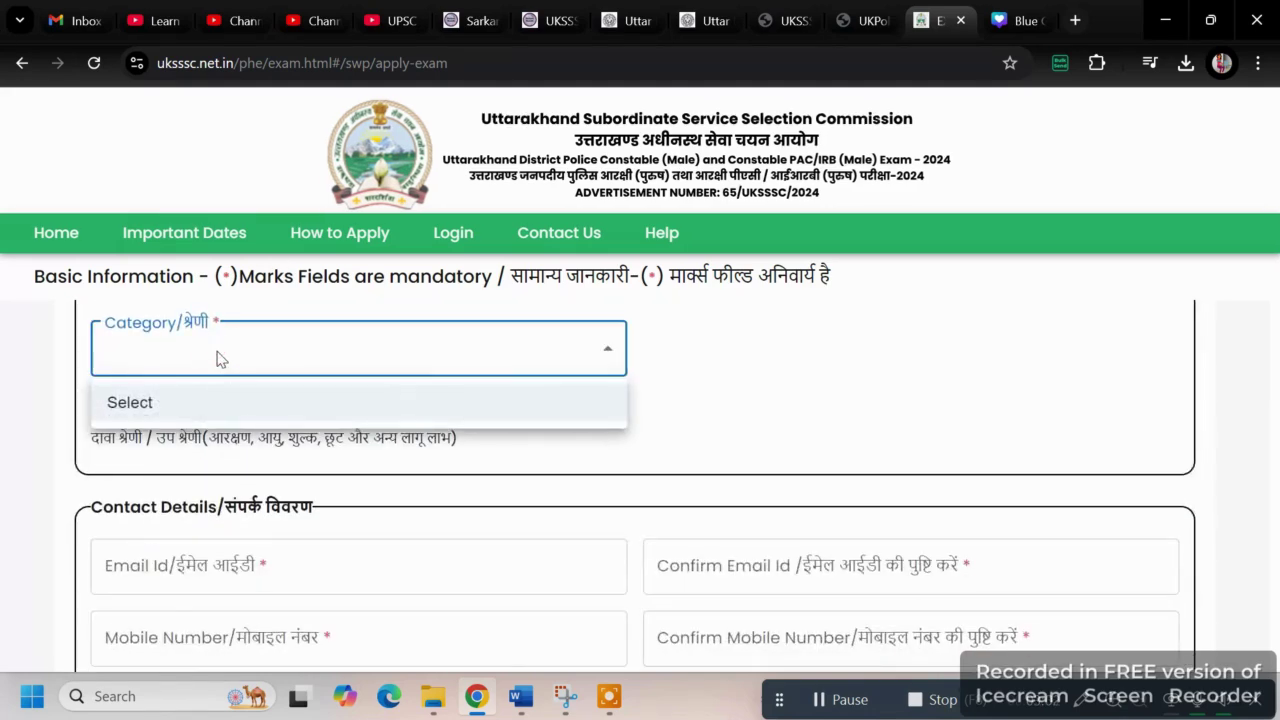
click(214, 351)
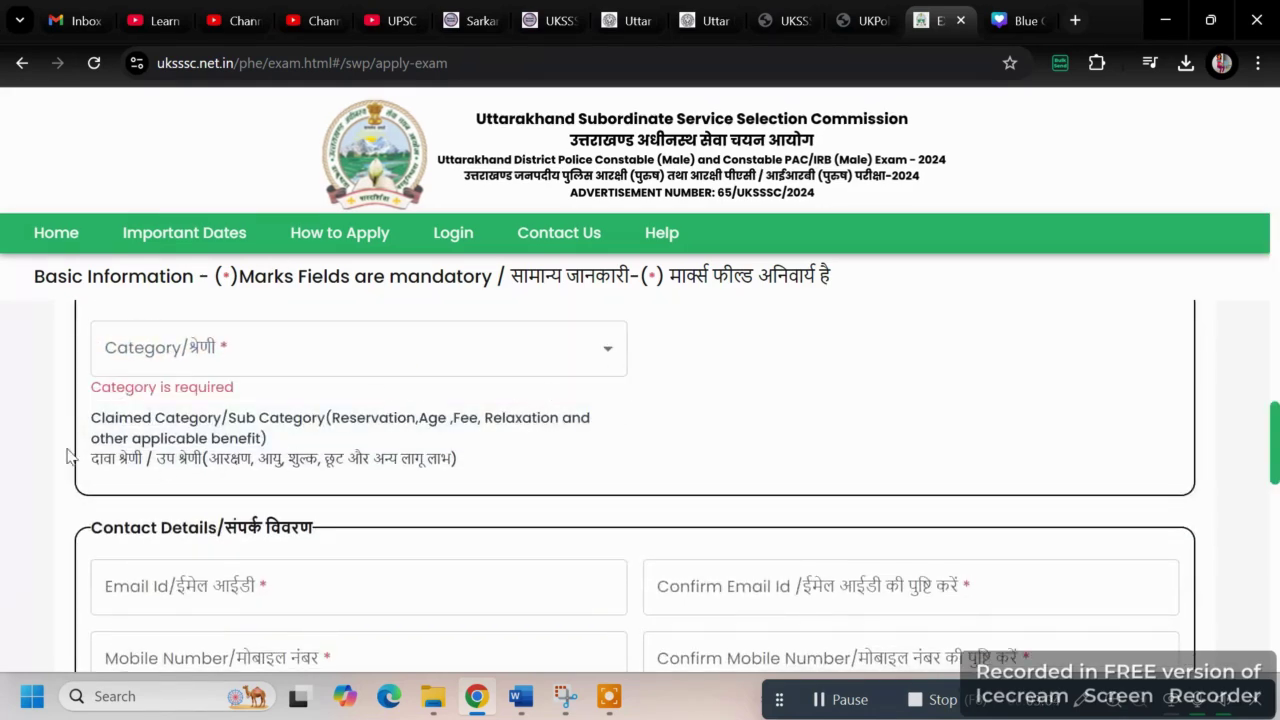
- Go through the email, confirm email, mobile number and confirm mobile number fields in the contact details, leaving them blank
scroll(285, 463, down, 3)
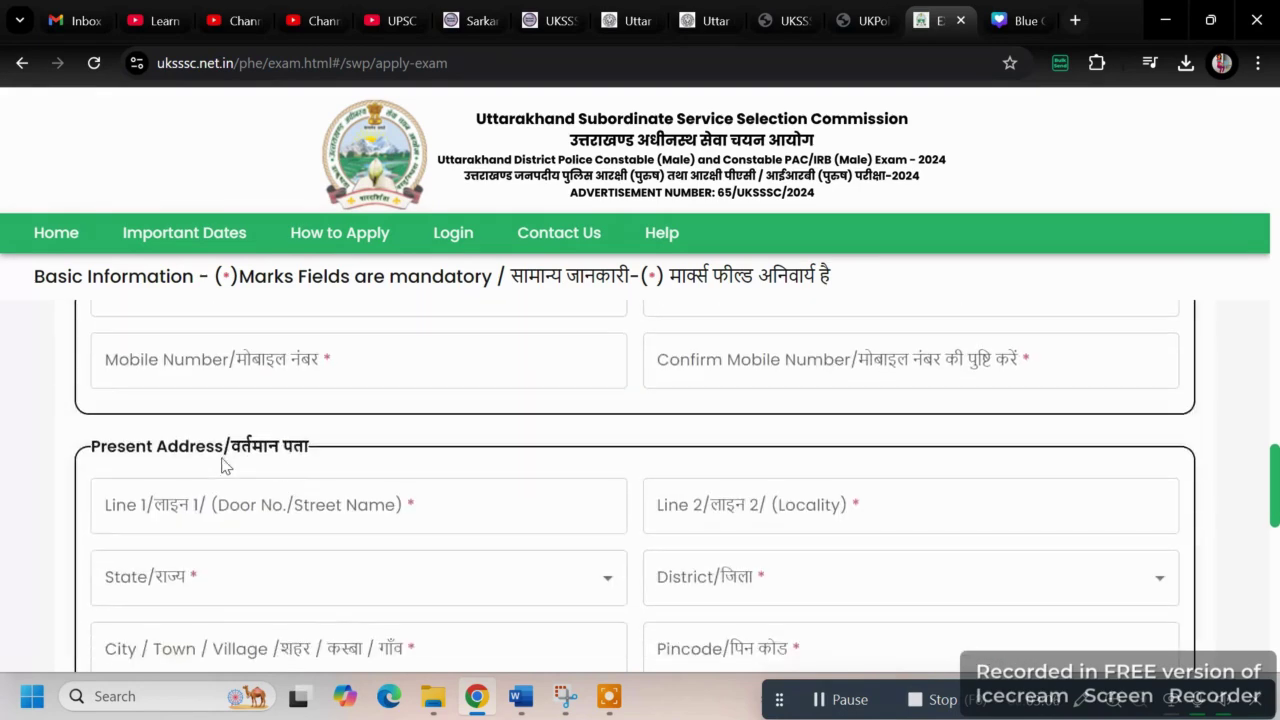
scroll(285, 463, up, 2)
click(165, 483)
click(165, 483)
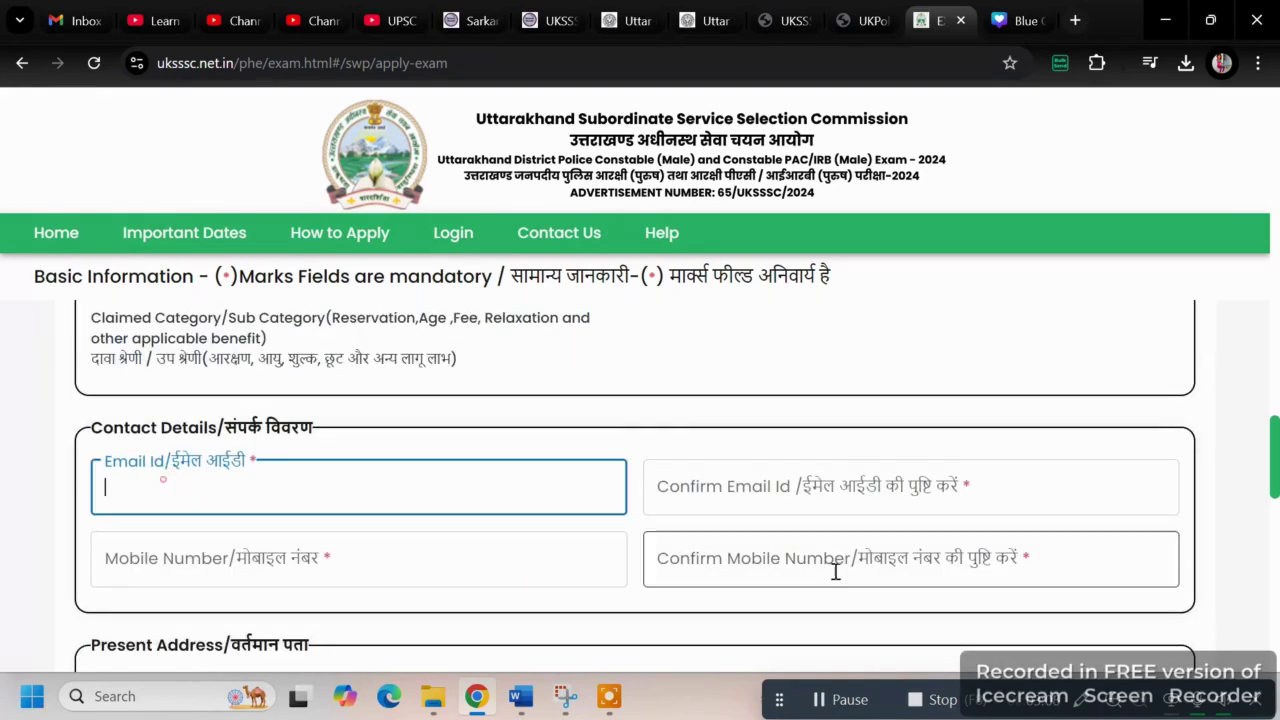
click(706, 486)
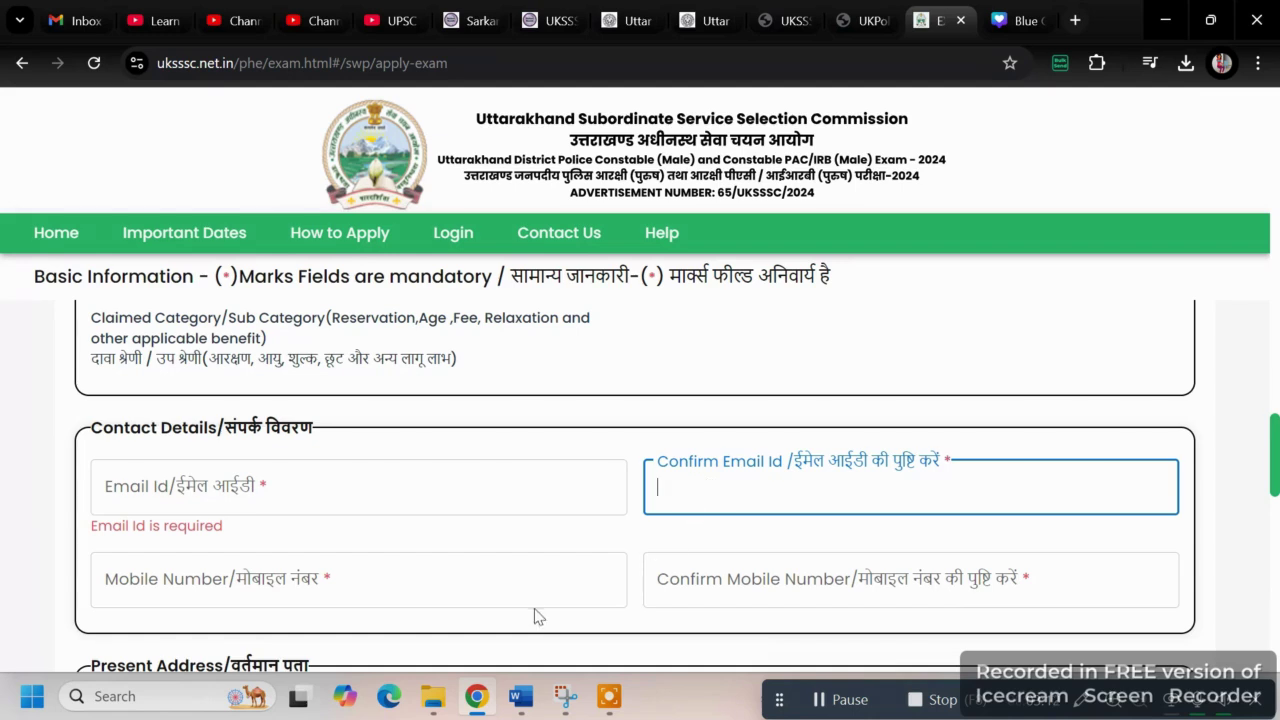
click(240, 570)
click(735, 580)
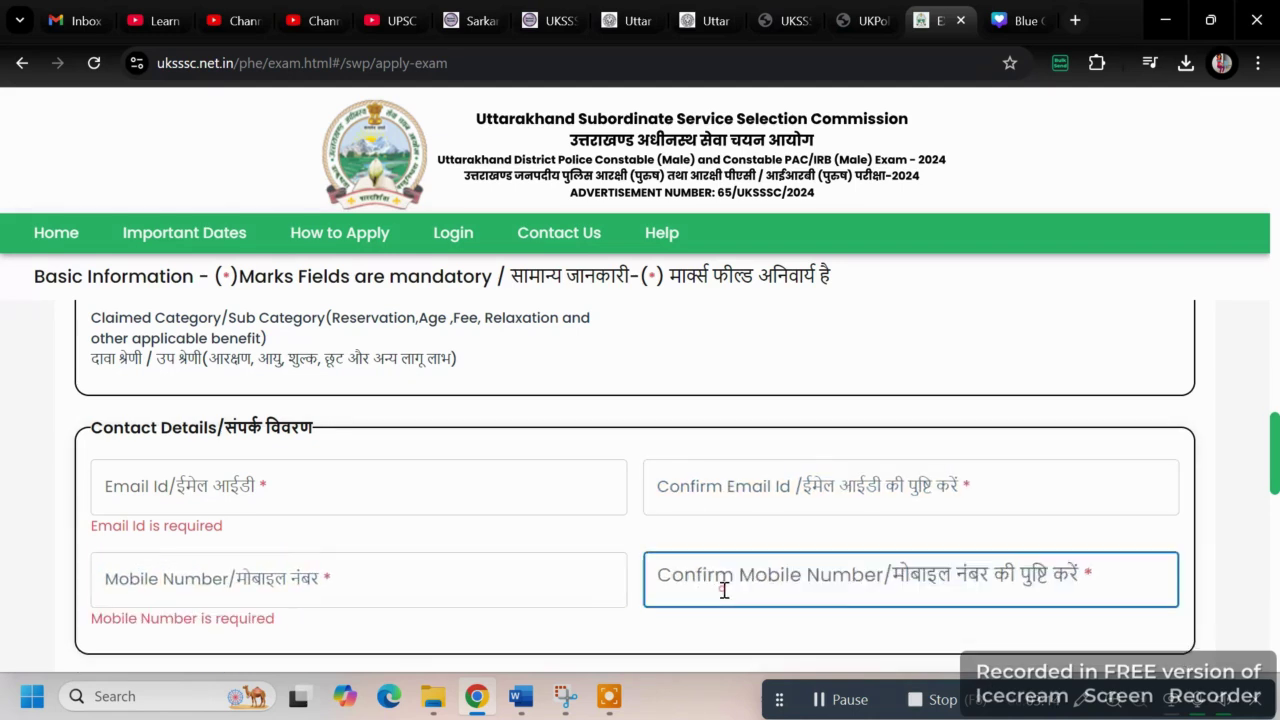
- Go through the present address fields, open the district list and close it without choosing an entry, leaving the address blank
scroll(380, 450, down, 3)
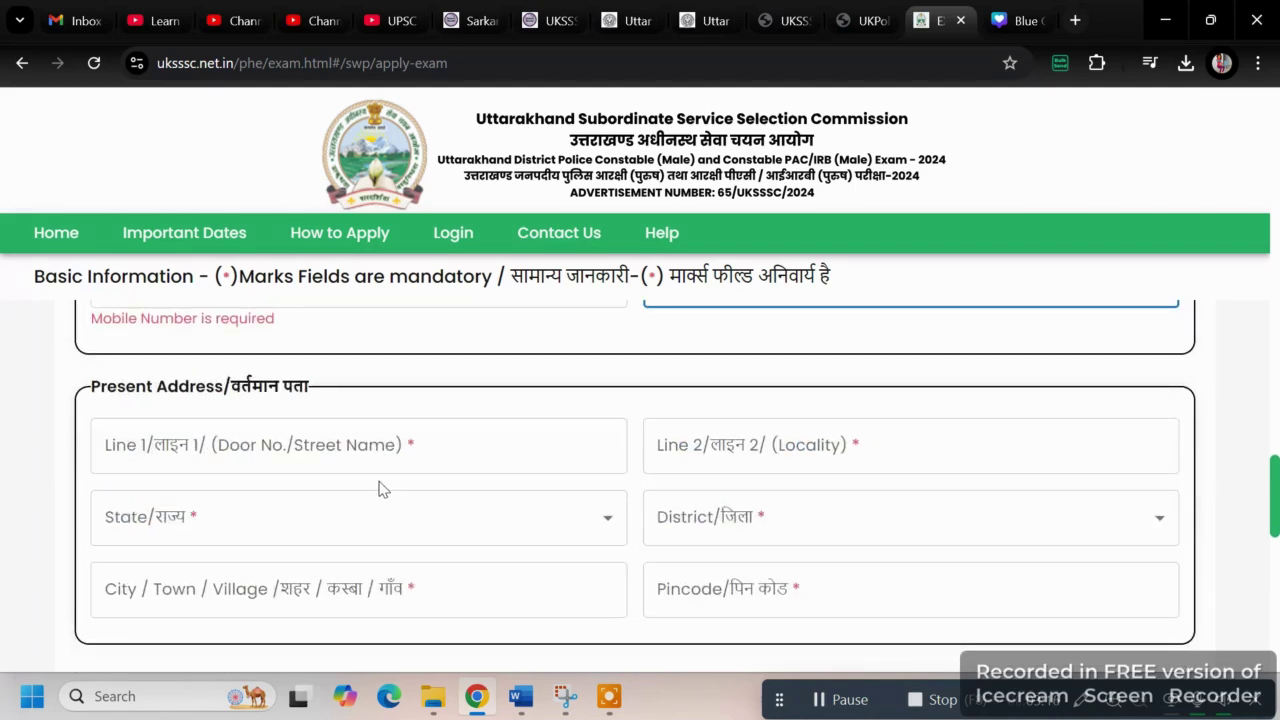
scroll(460, 590, up, 1)
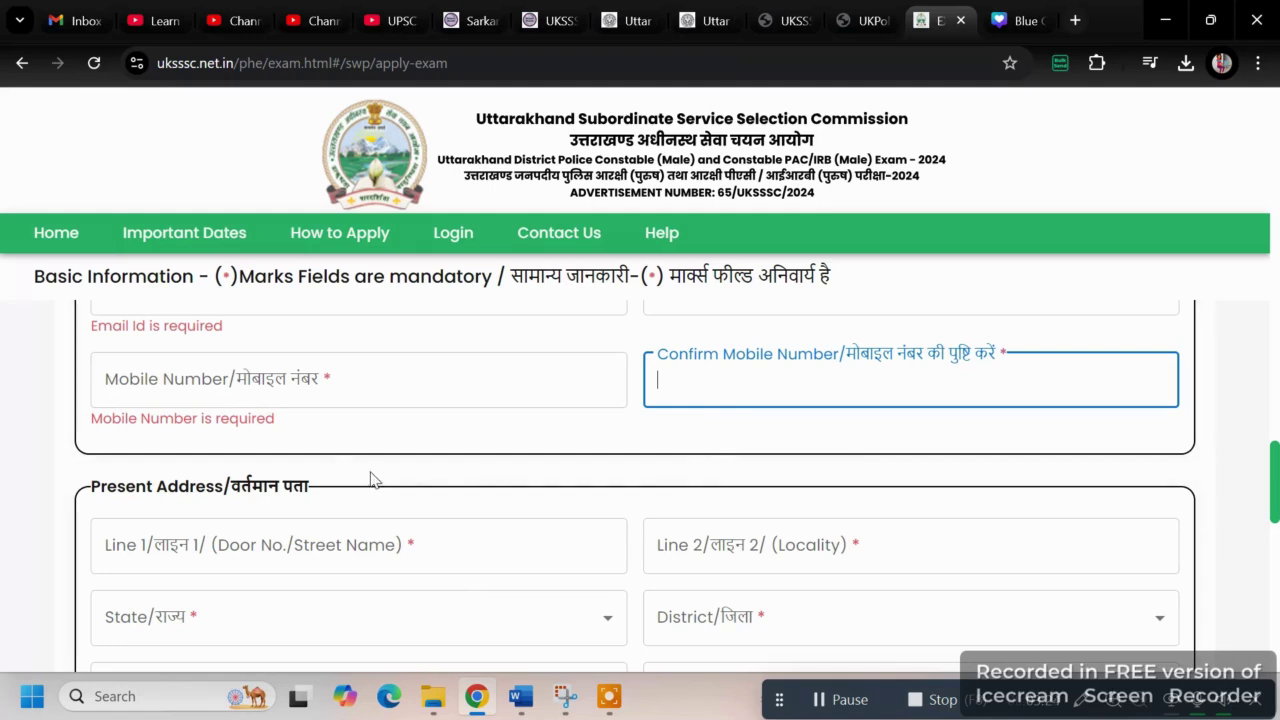
scroll(534, 451, down, 3)
scroll(500, 457, up, 2)
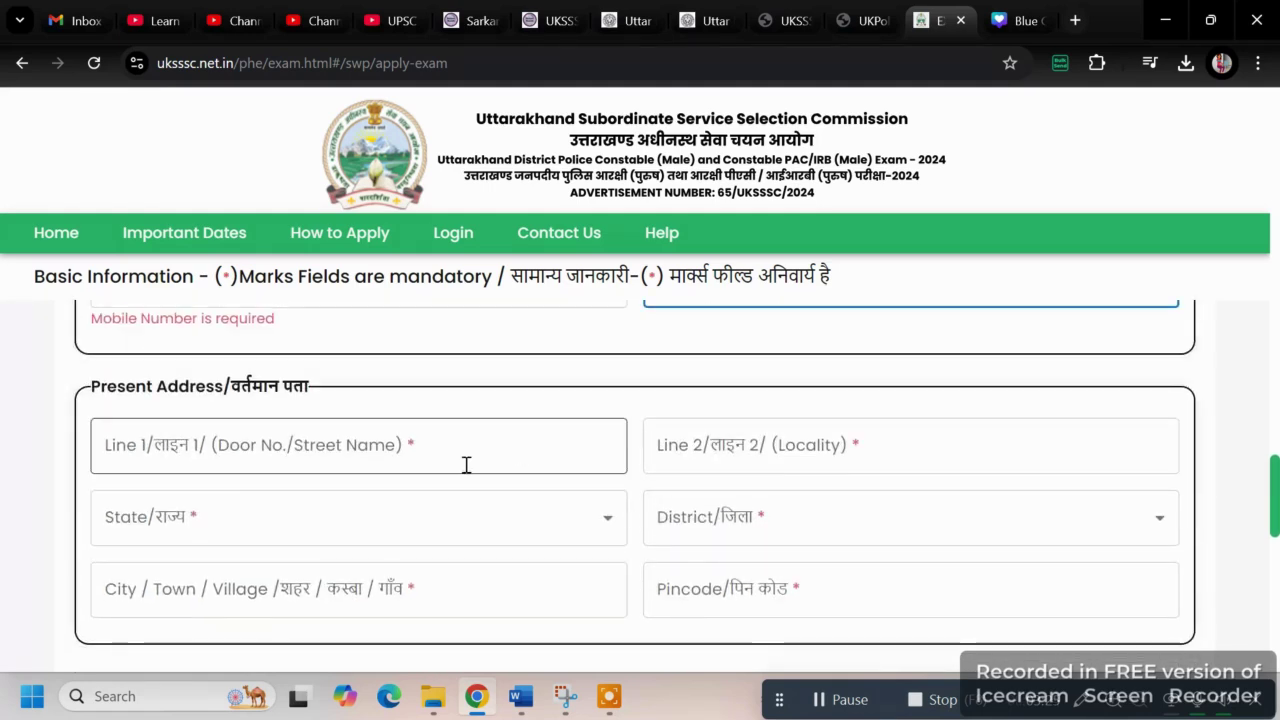
click(213, 445)
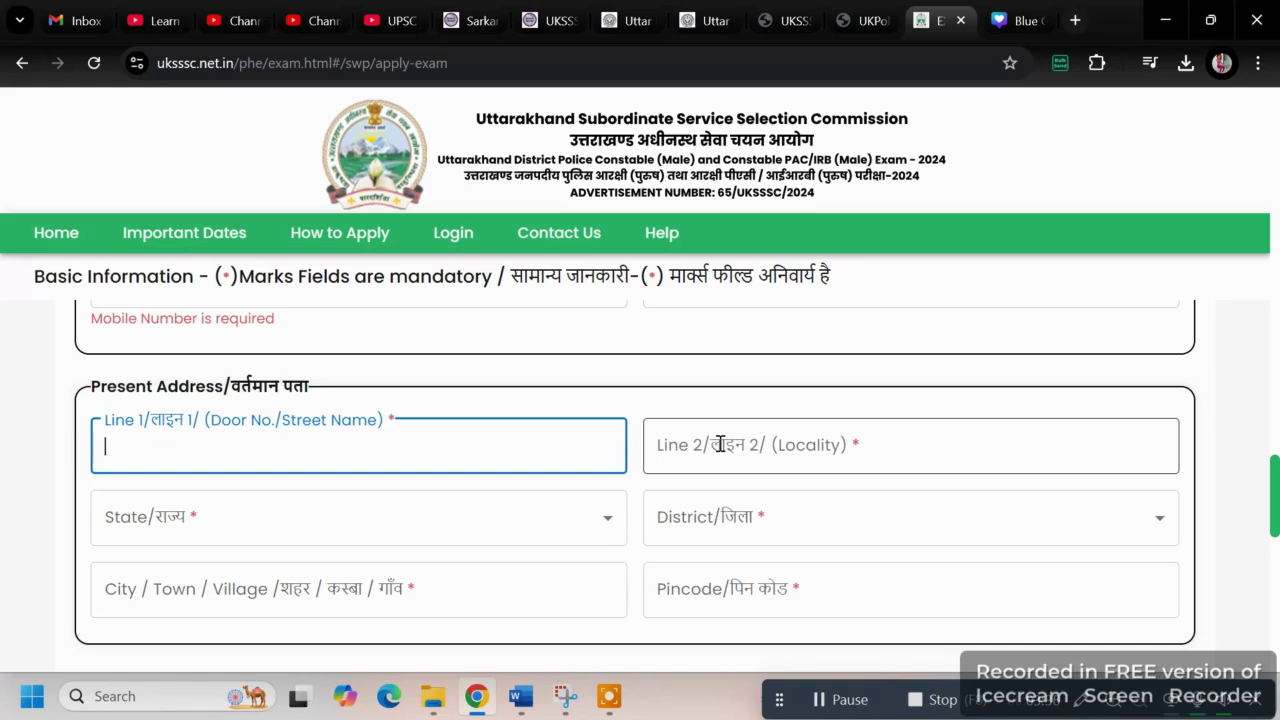
click(723, 517)
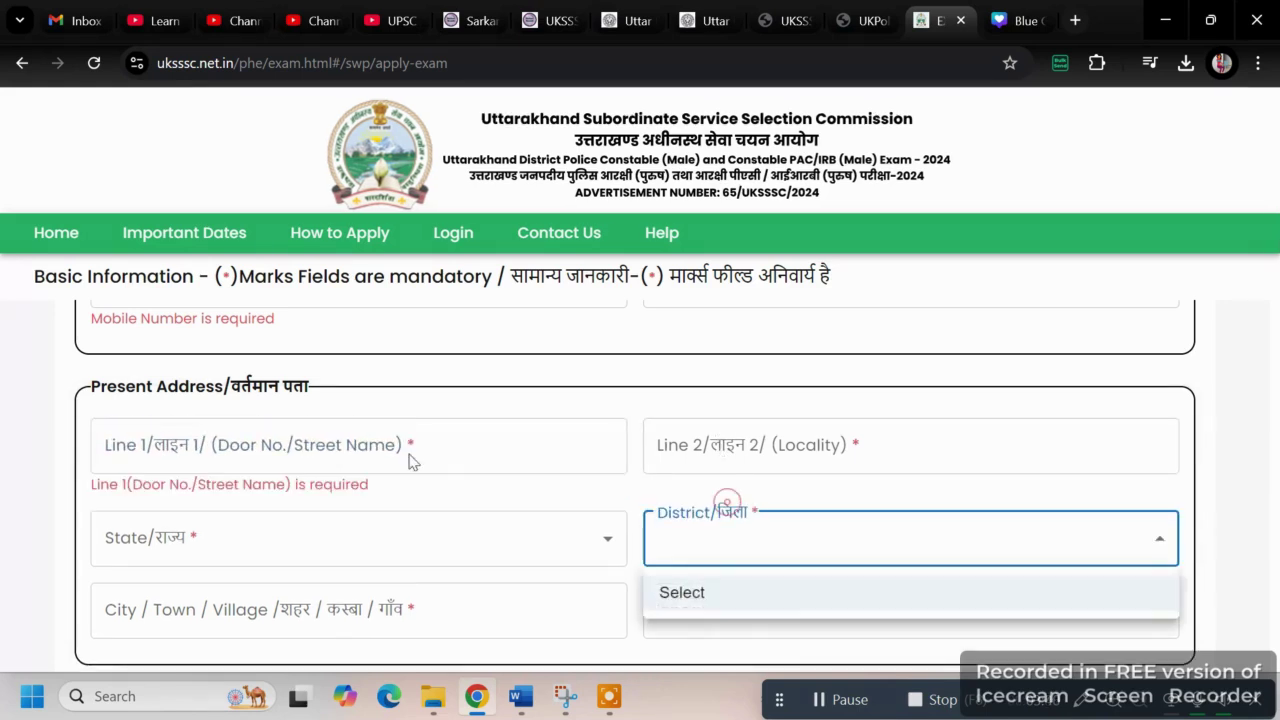
click(1250, 515)
- Read the permanent address fields and the option to copy the present address there
scroll(868, 487, down, 3)
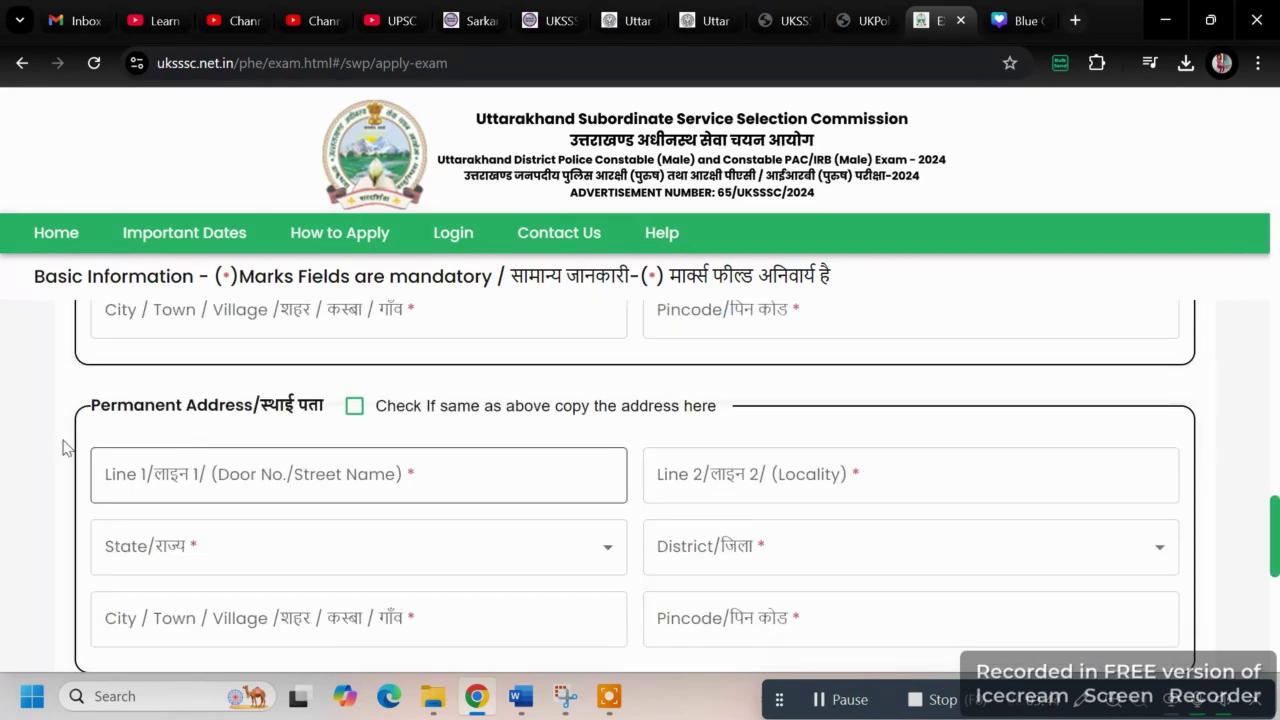
scroll(314, 460, down, 1)
scroll(314, 465, down, 1)
scroll(320, 460, up, 1)
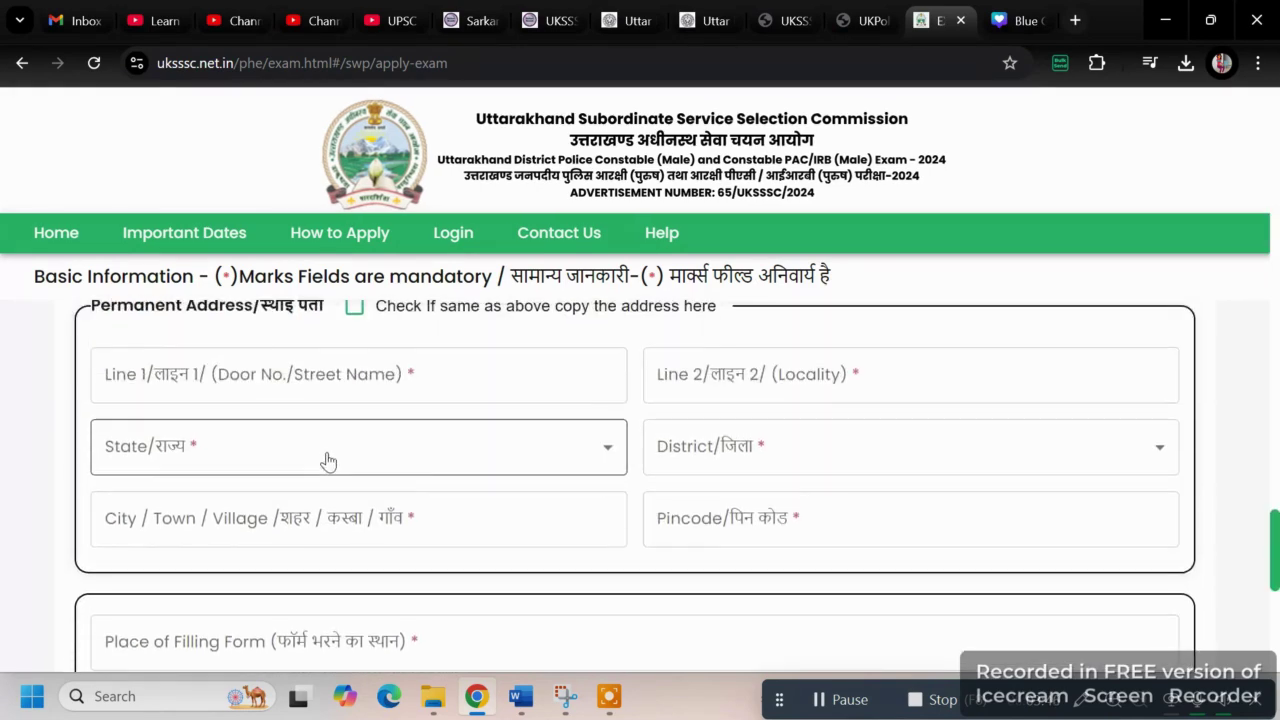
- Go through the place of filling form, password and confirm password fields, leaving them blank
scroll(329, 457, down, 3)
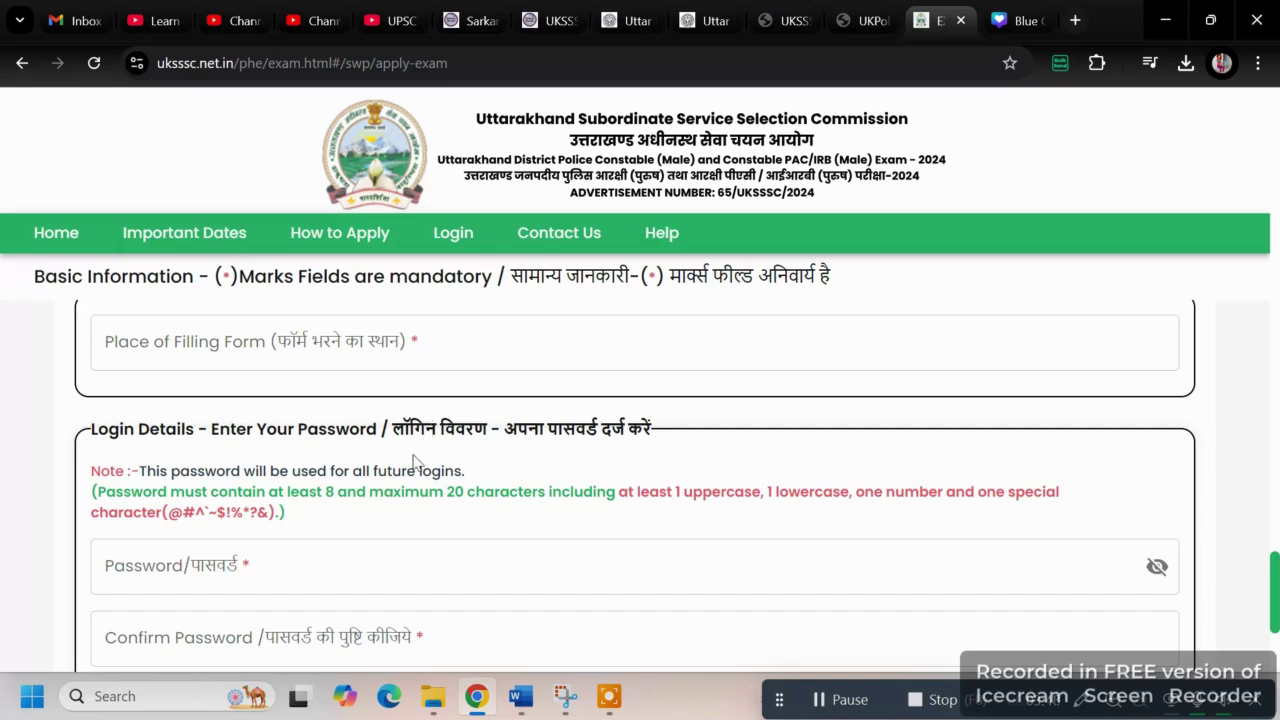
scroll(401, 436, down, 2)
click(206, 362)
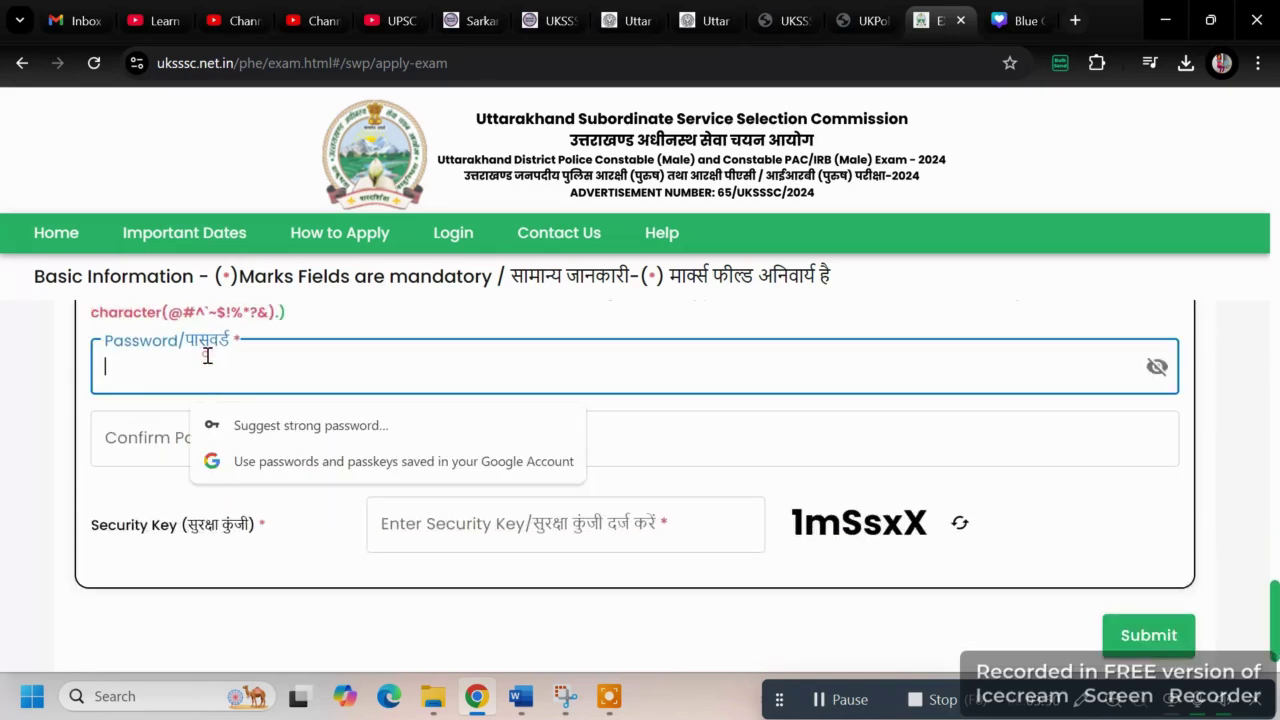
click(114, 432)
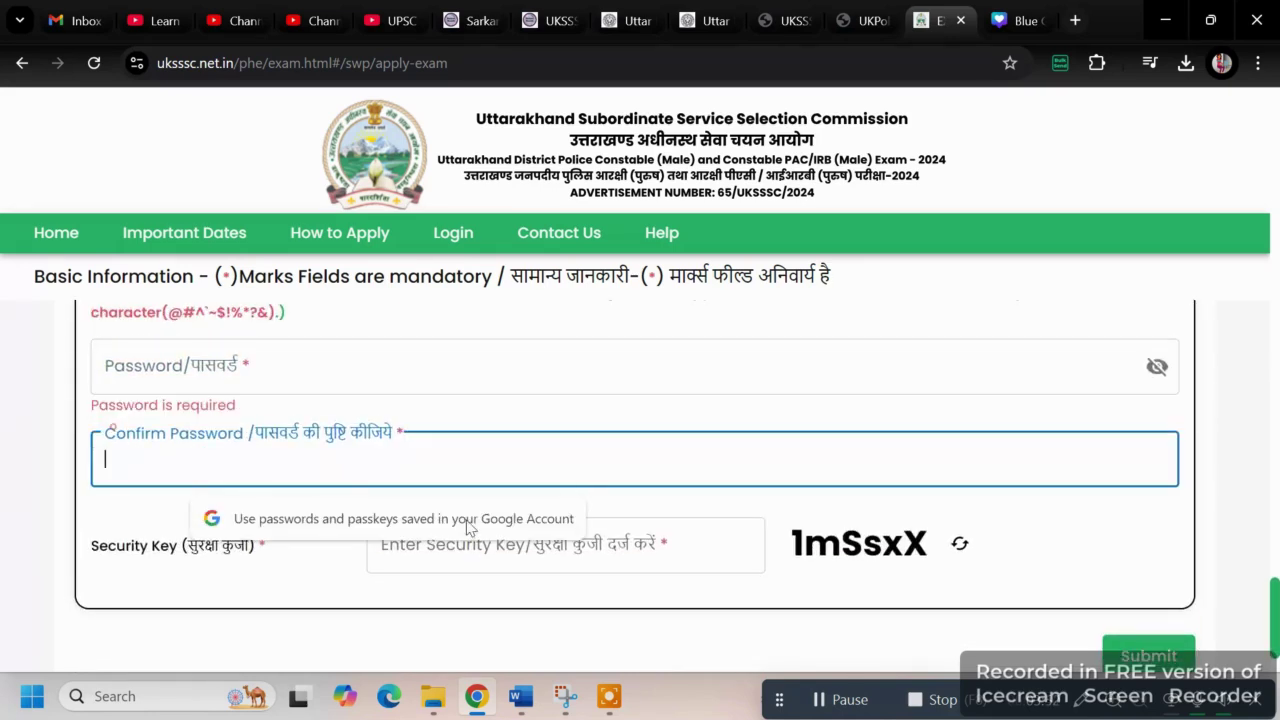
- Try to submit the application form with its required fields blank and dismiss the message box
scroll(866, 594, down, 1)
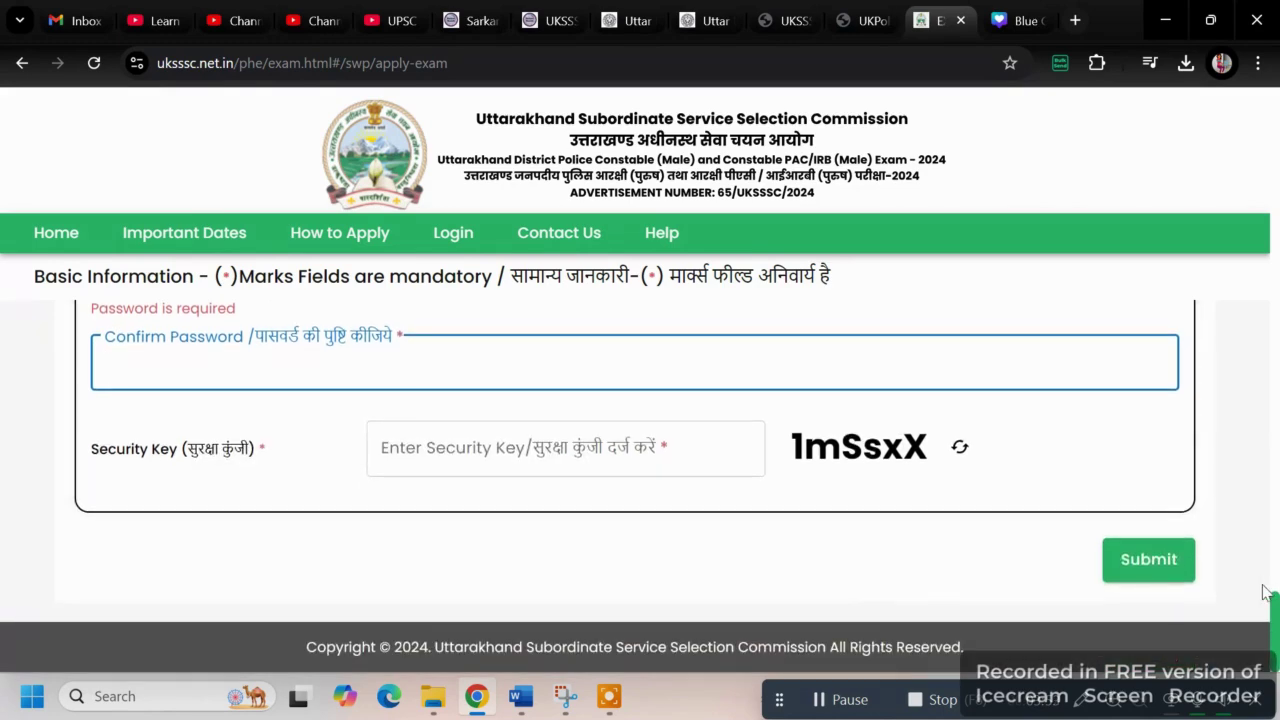
click(1143, 574)
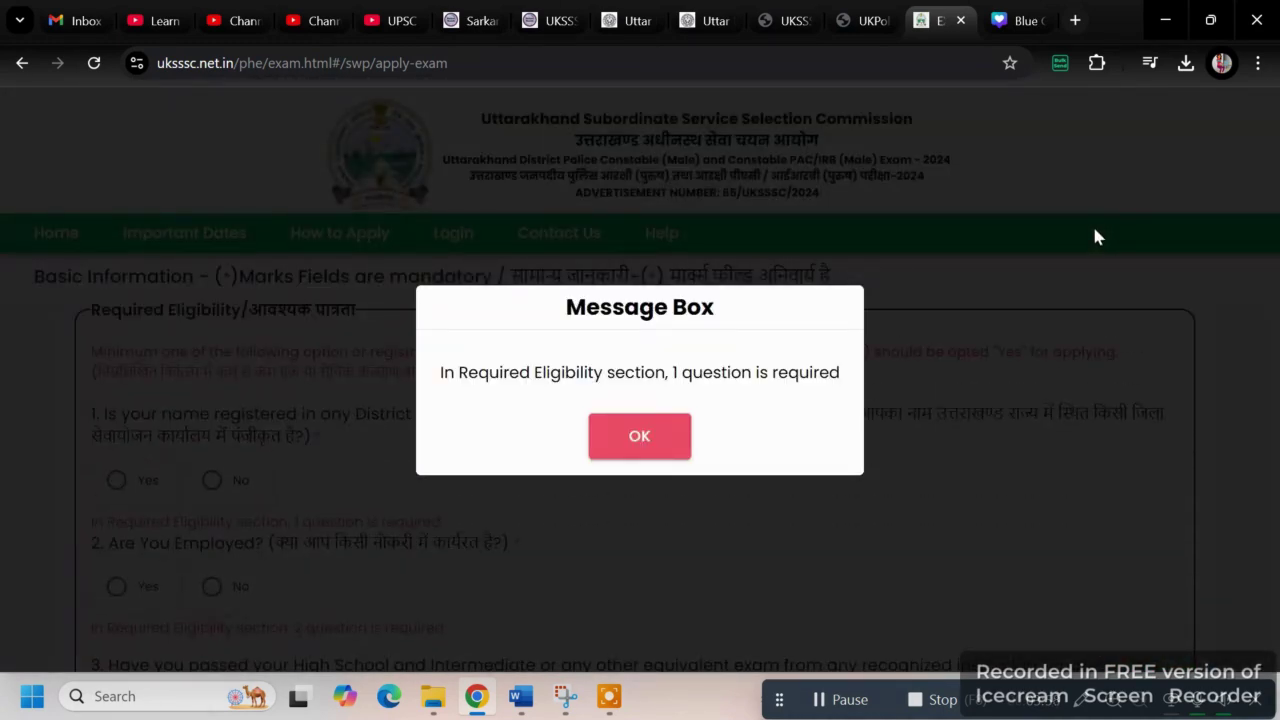
click(640, 440)
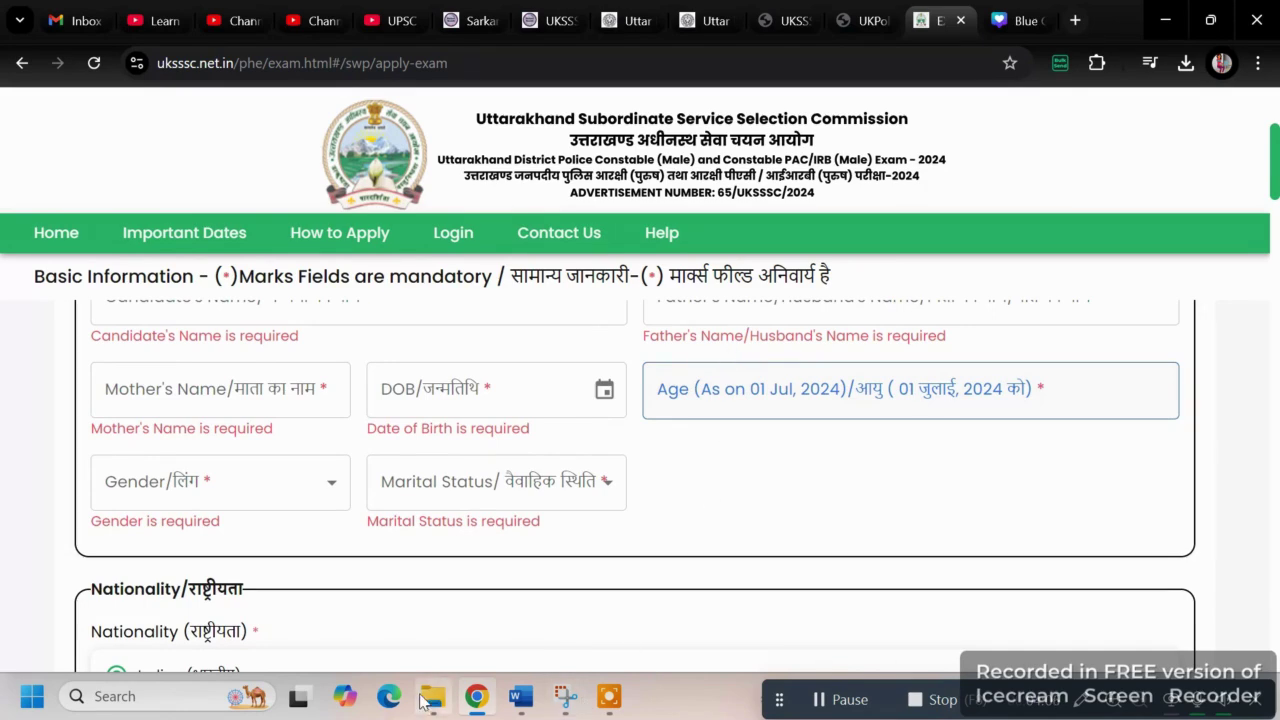
- Switch to the recruitment summary in Word and review the important dates, application fee and age limit
click(520, 696)
scroll(737, 471, up, 10)
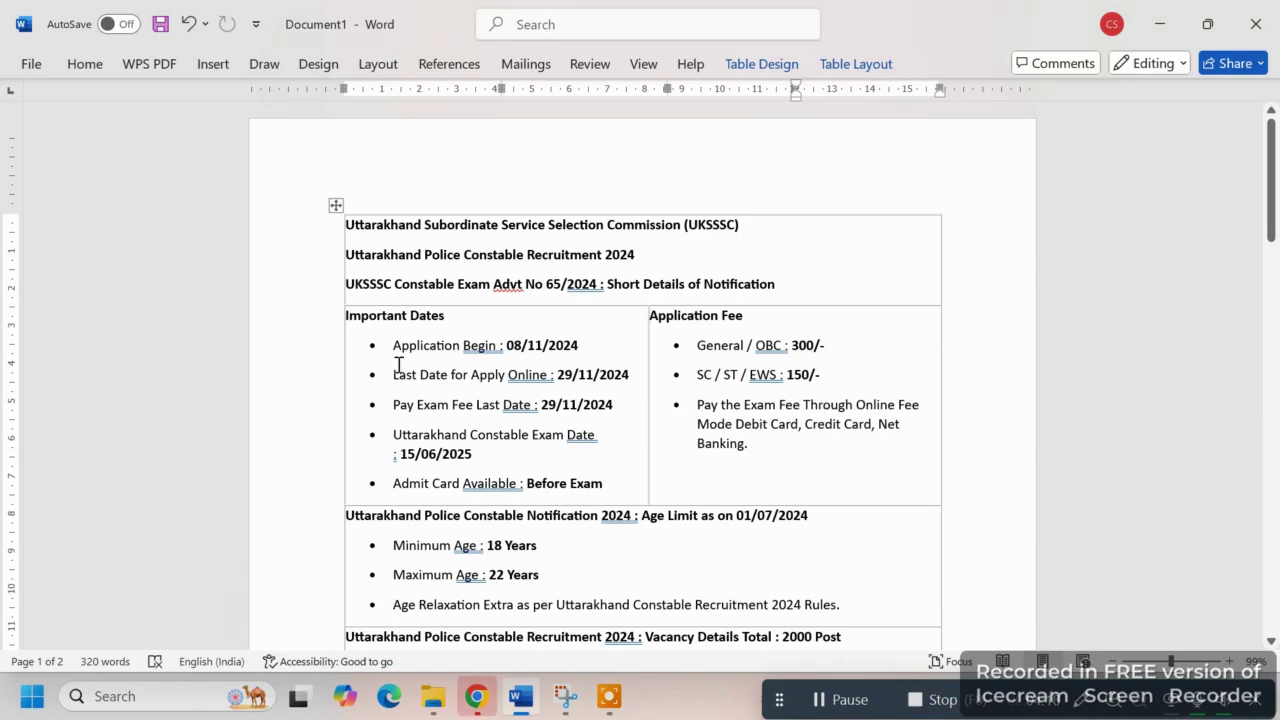
scroll(400, 349, down, 2)
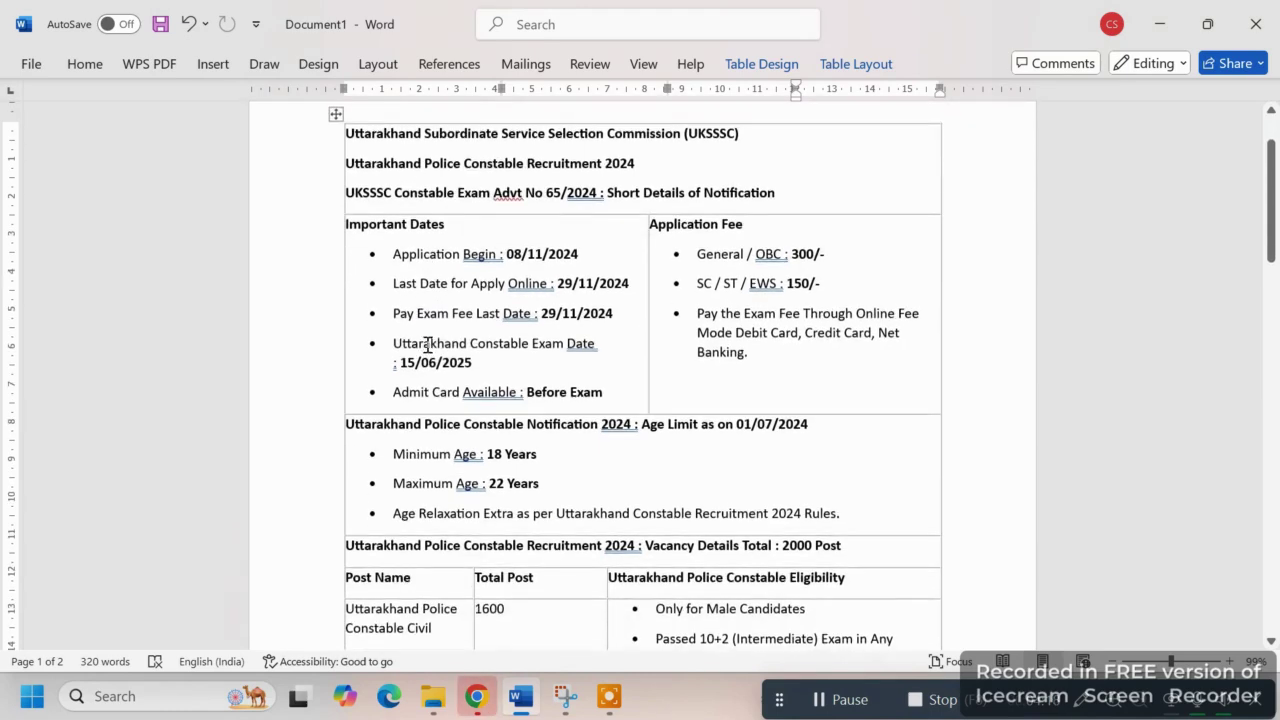
triple_click(494, 365)
click(657, 449)
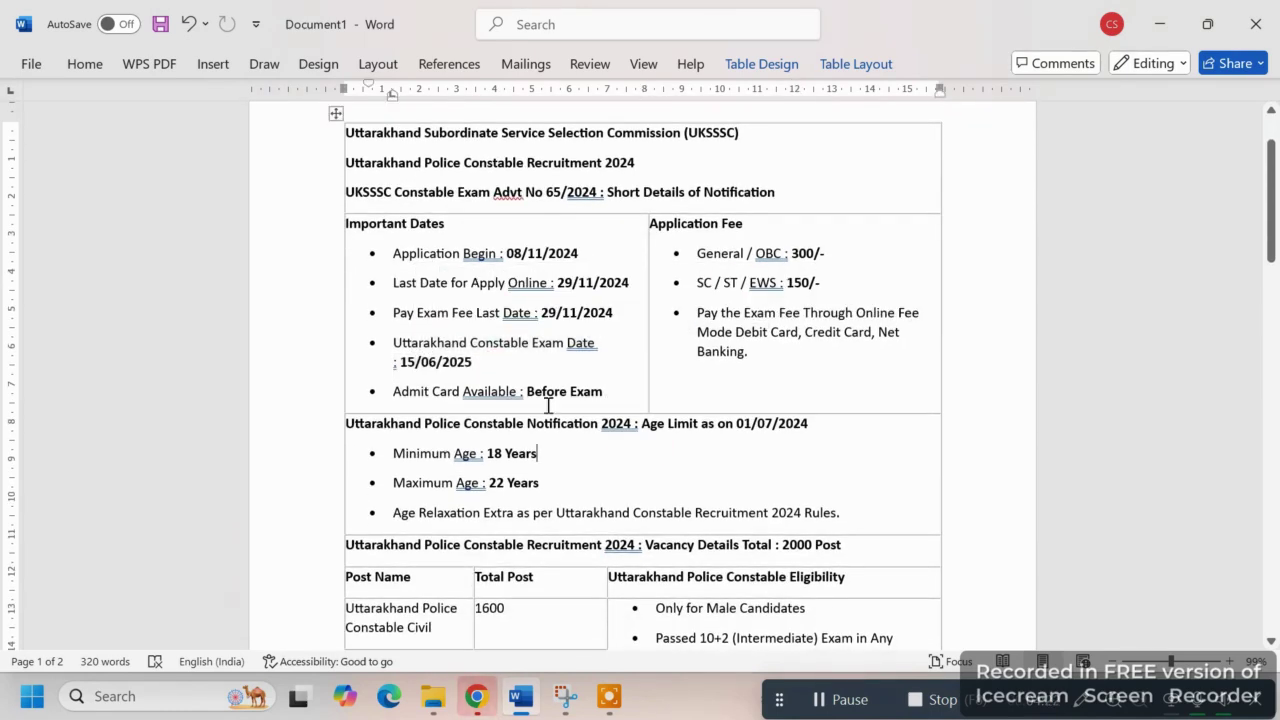
scroll(548, 404, down, 2)
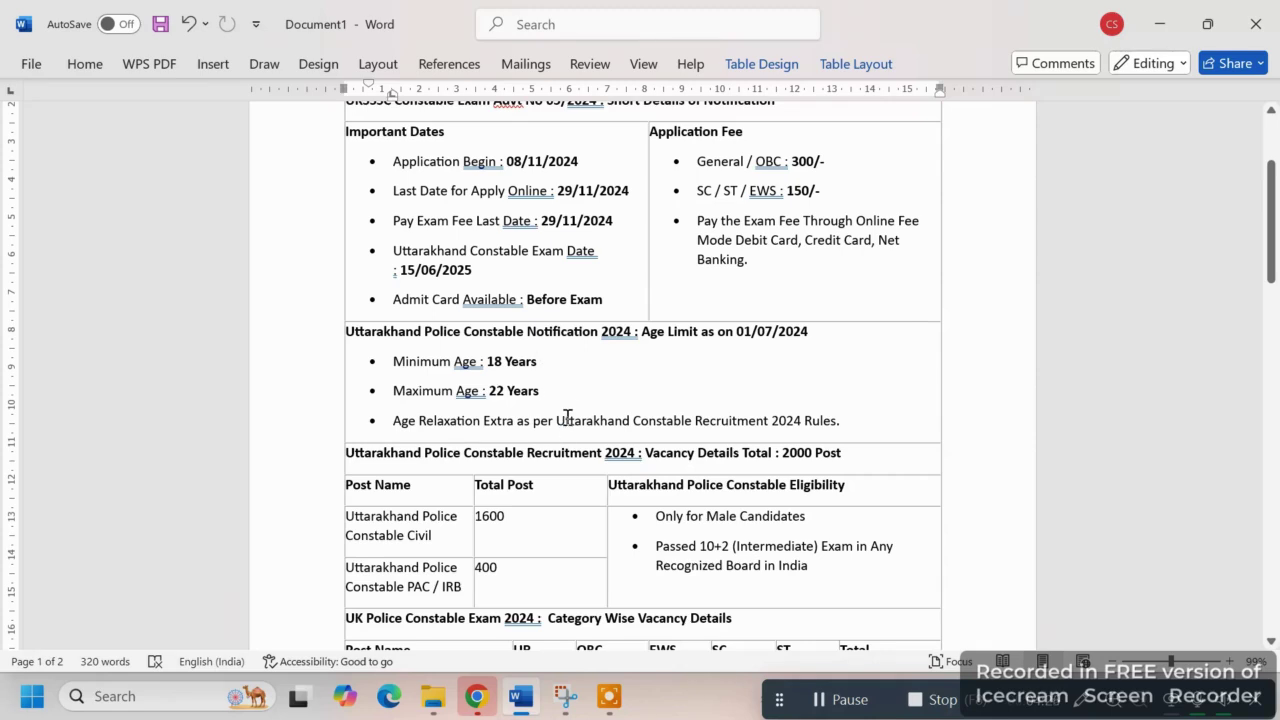
scroll(570, 410, down, 2)
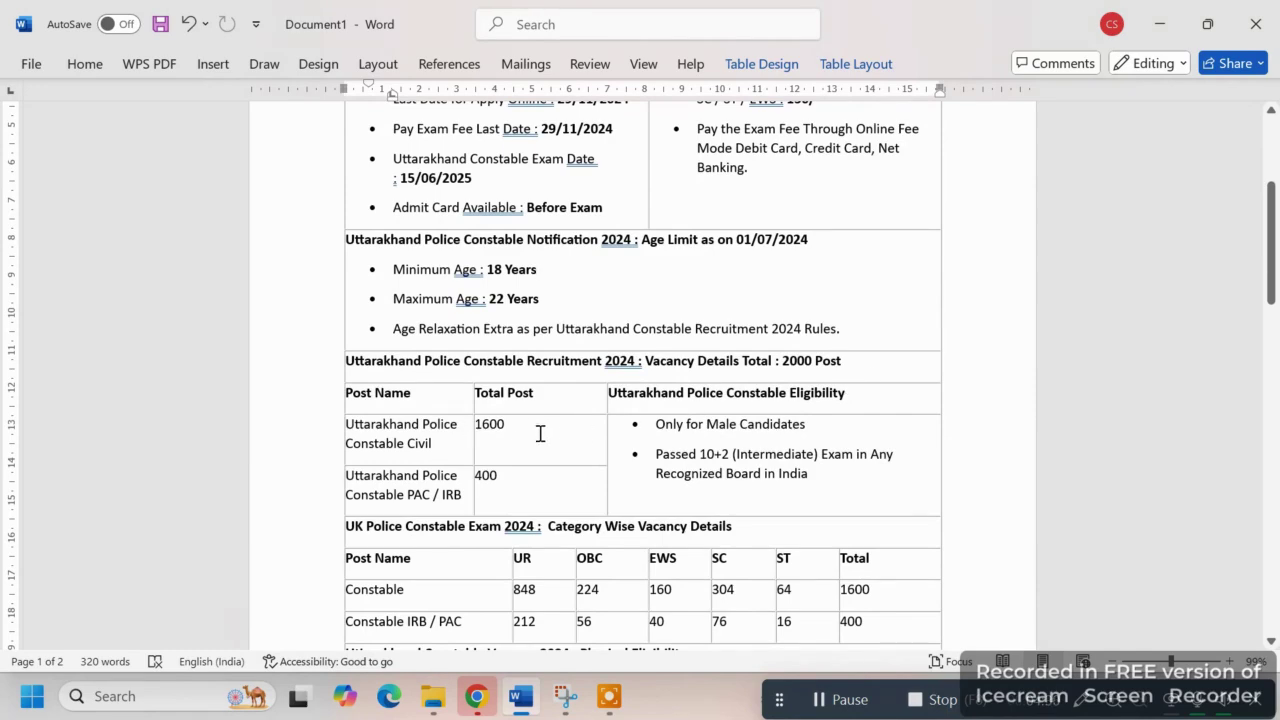
- Review the total posts for each constable position, the category-wise vacancies and the physical eligibility table
double_click(488, 424)
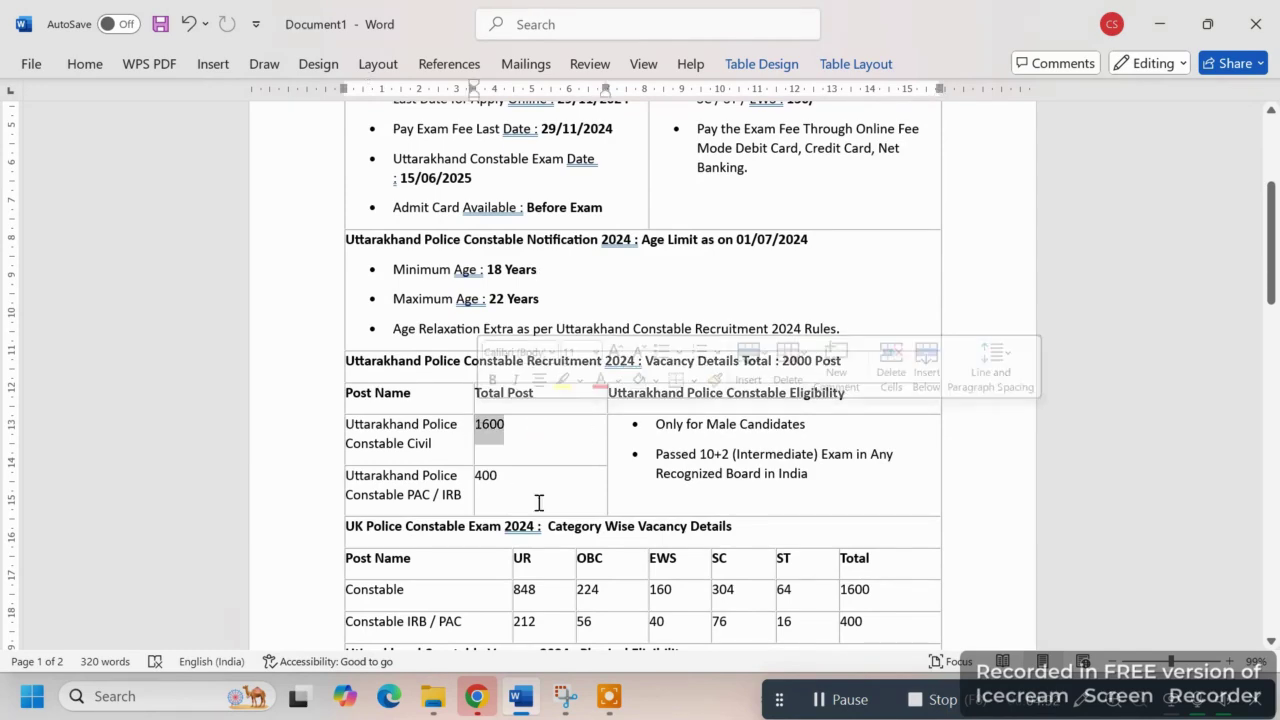
click(550, 483)
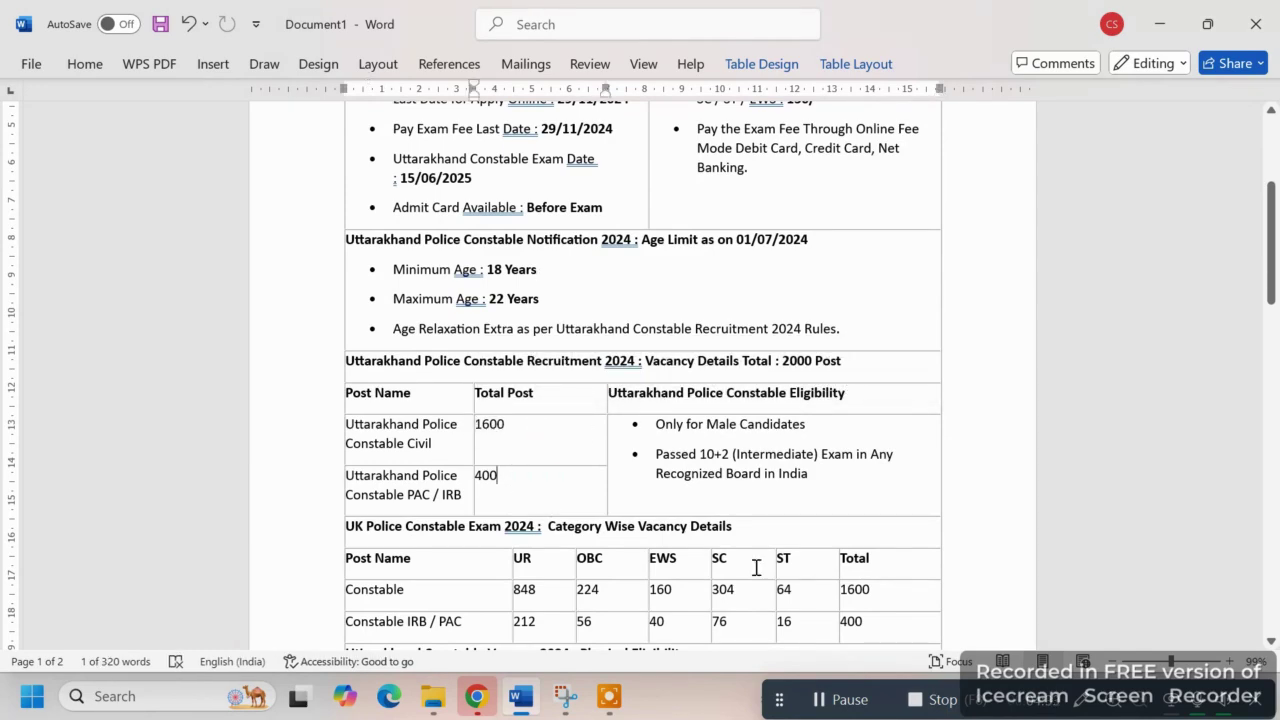
scroll(756, 567, down, 2)
scroll(634, 506, down, 2)
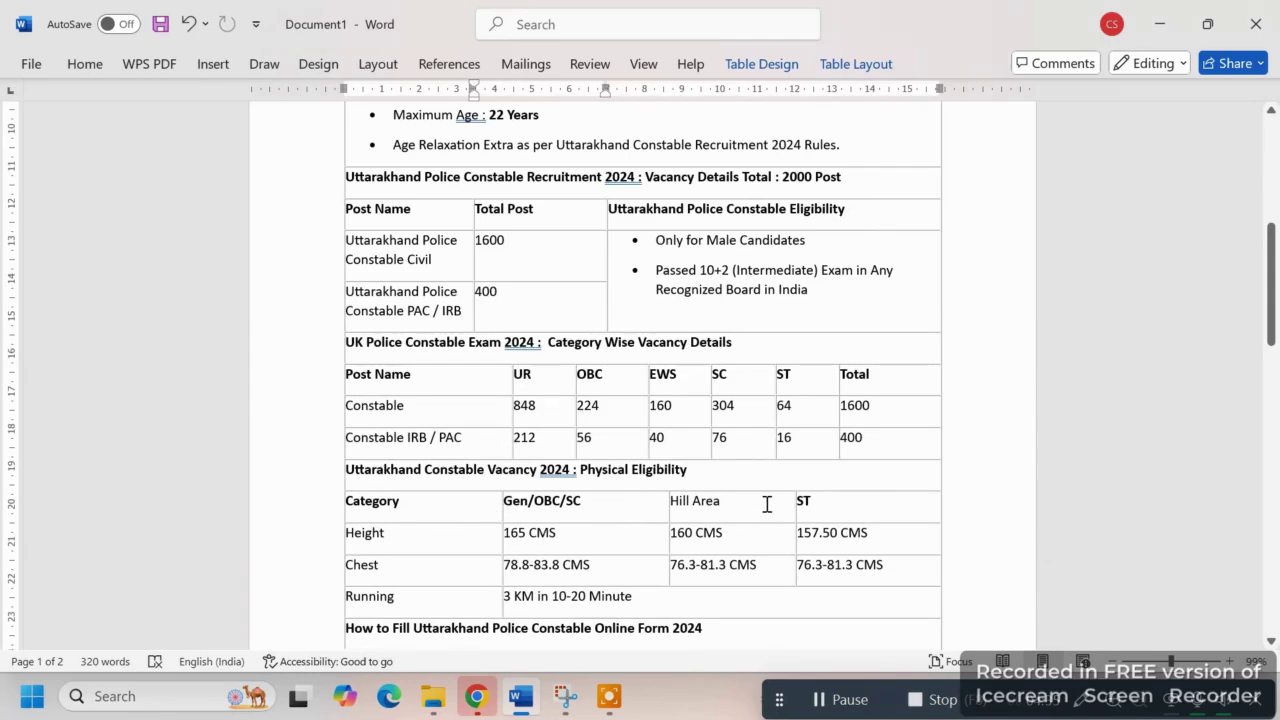
- Read the instructions for filling in the constable online form on page 2 and return to the vacancy details
scroll(549, 483, down, 12)
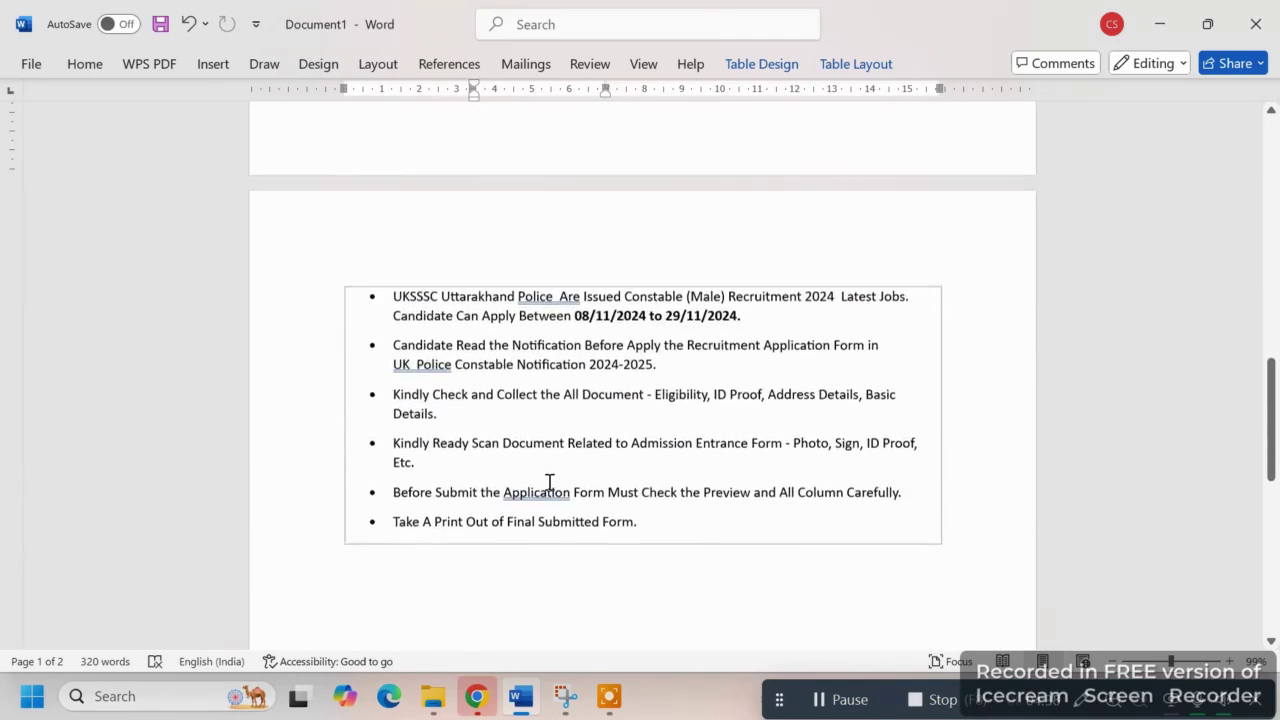
scroll(549, 486, down, 4)
scroll(551, 490, up, 14)
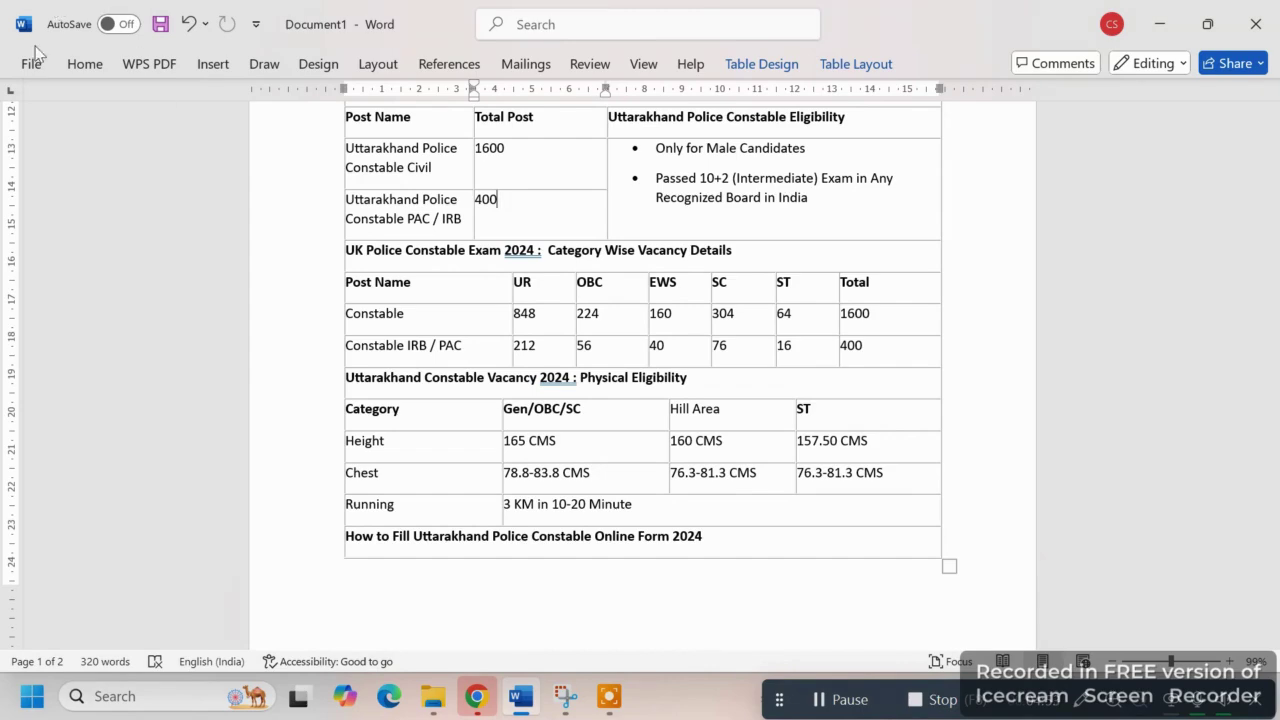
scroll(697, 543, up, 1)
scroll(697, 543, up, 10)
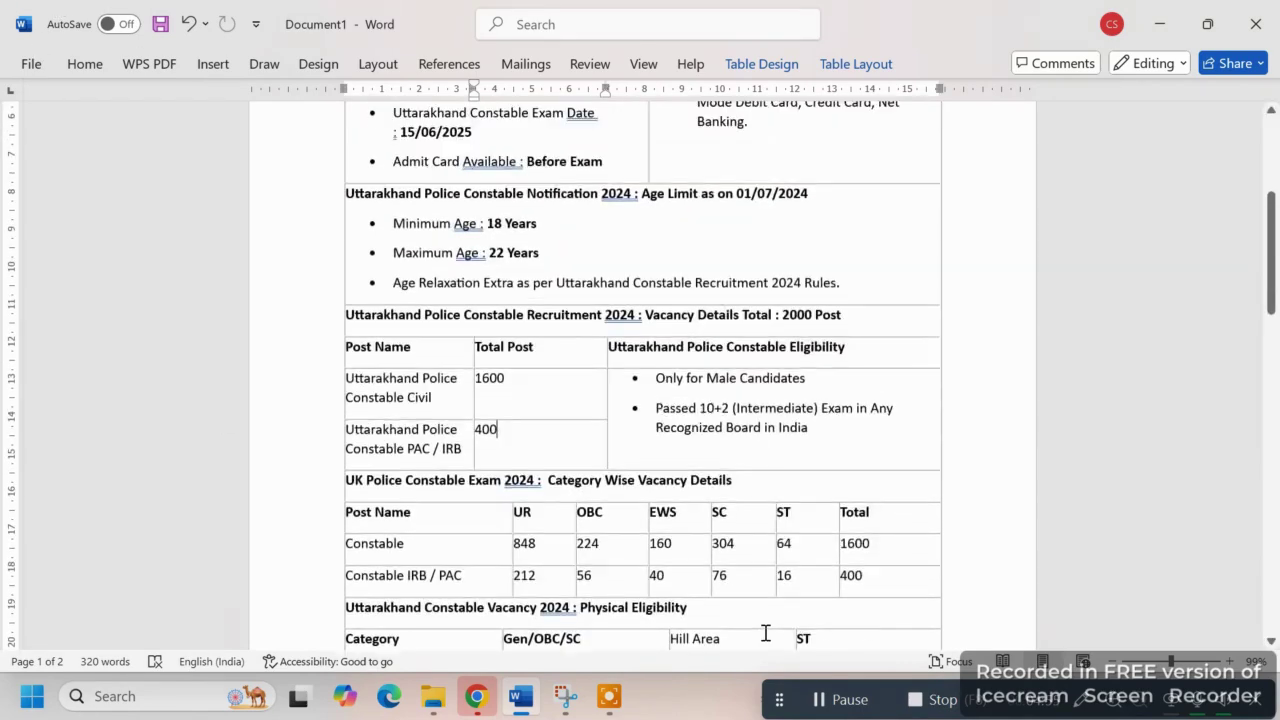